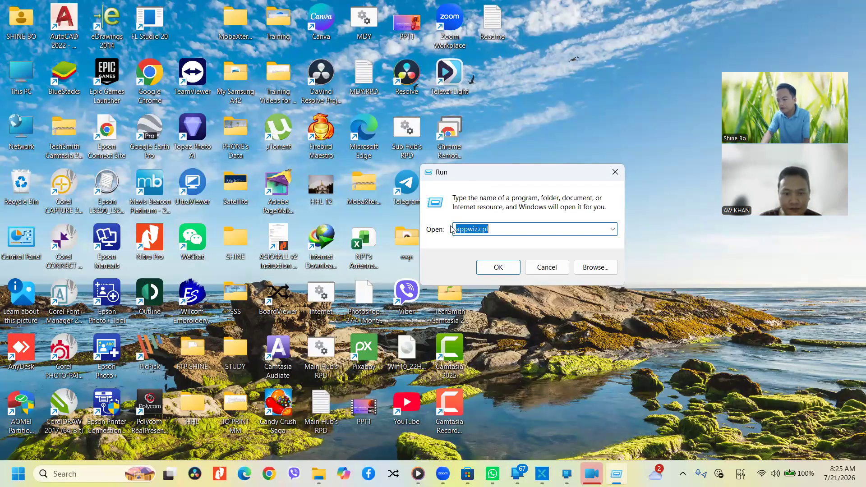
Switch input back to English and run winword from the Run box to launch Word
{"action": "type", "text": "ထည"}
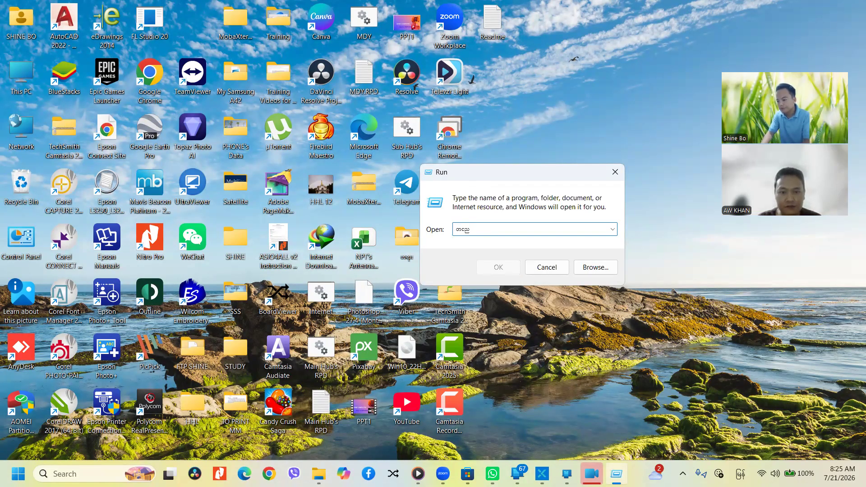
{"action": "key", "text": "BackSpace"}
{"action": "key", "text": "BackSpace"}
{"action": "key", "text": "BackSpace"}
{"action": "key", "text": "super+space"}
{"action": "type", "text": "win"}
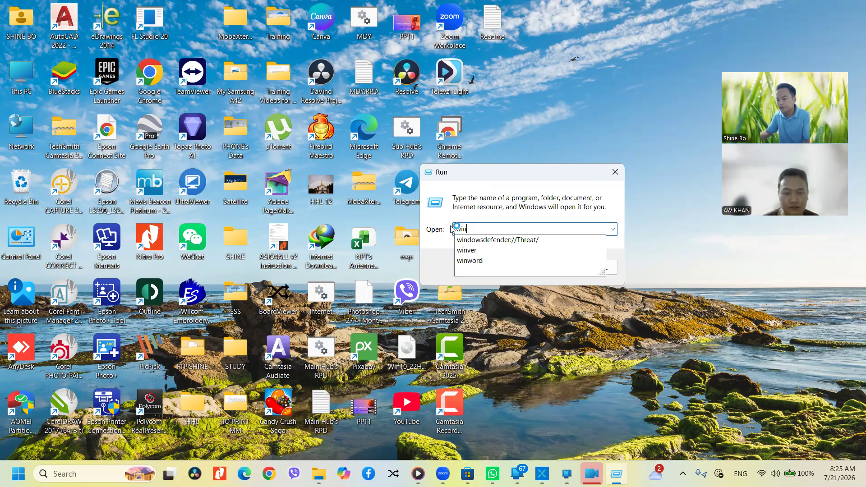
{"action": "type", "text": "word"}
{"action": "key", "text": "Return"}
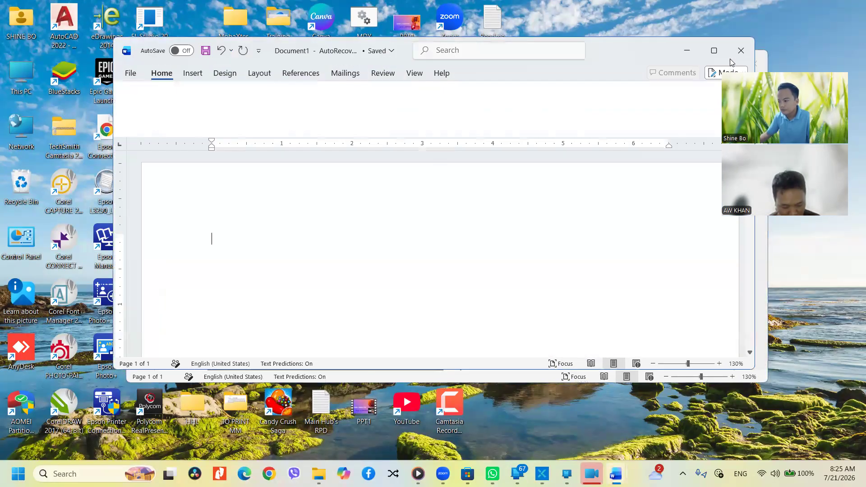
Maximize the recovered Word document and start saving it through Save As
{"action": "left_click", "coordinate": [714, 53]}
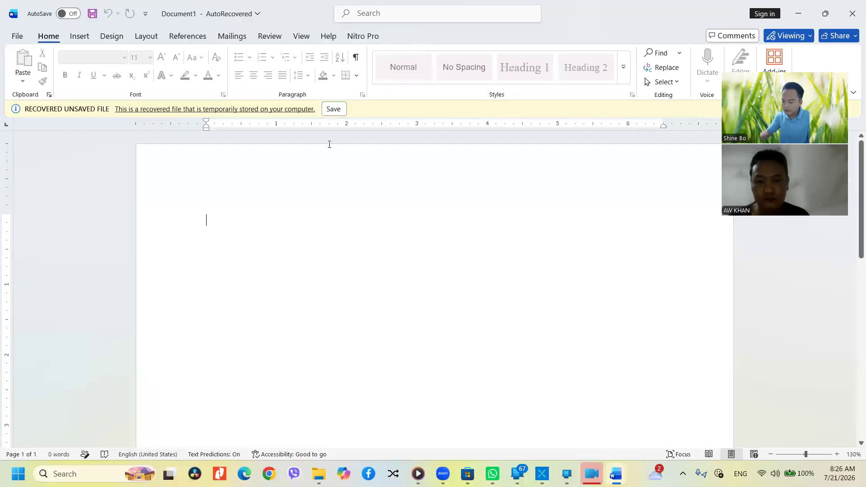
{"action": "key", "text": "super+plus"}
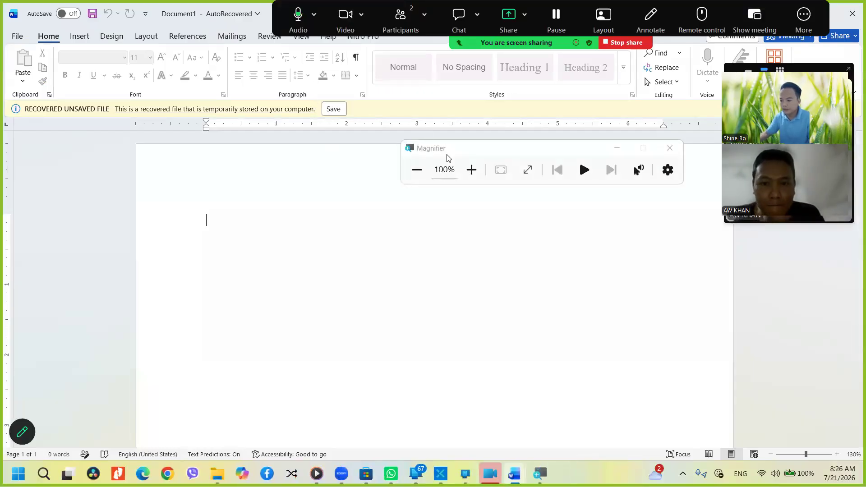
{"action": "left_click", "coordinate": [470, 170]}
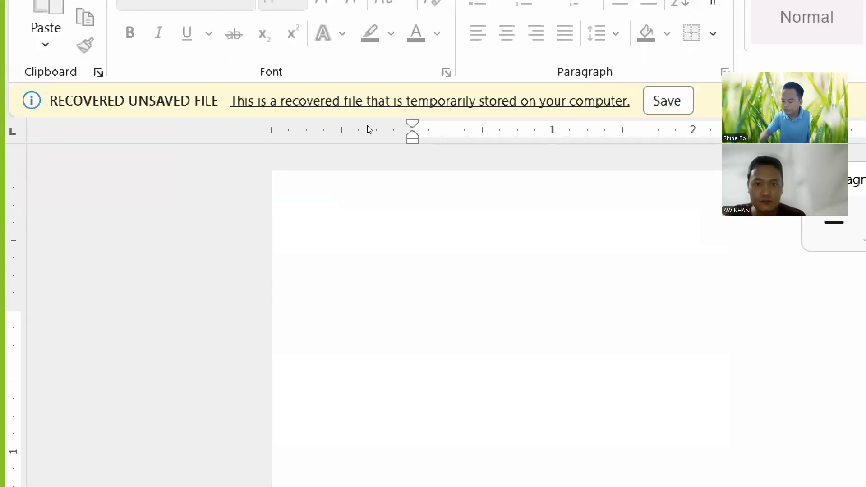
{"action": "key", "text": "super+minus"}
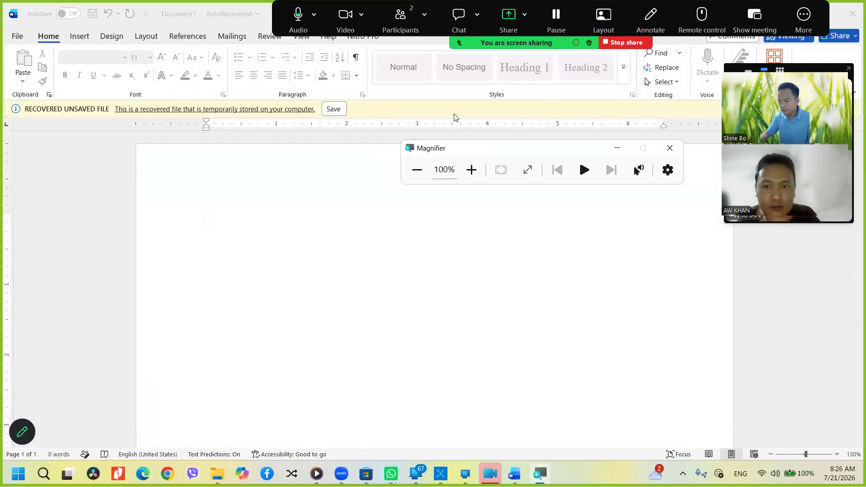
{"action": "left_click", "coordinate": [334, 113]}
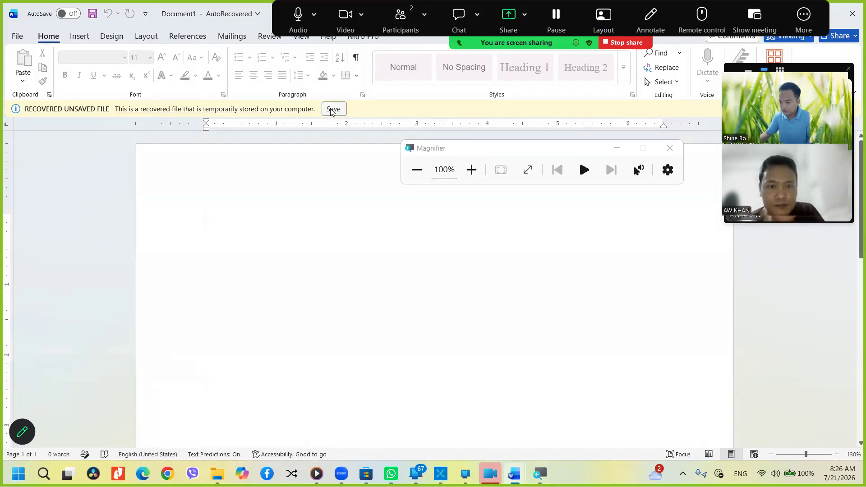
{"action": "left_click", "coordinate": [334, 108]}
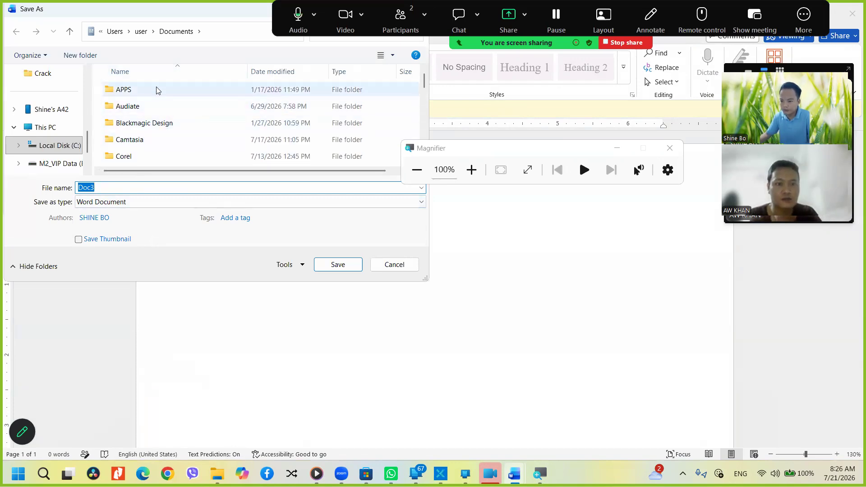
Save the document as Doc3 in Documents, reopen Doc3 from Recent, and close the Magnifier
{"action": "left_click", "coordinate": [339, 264]}
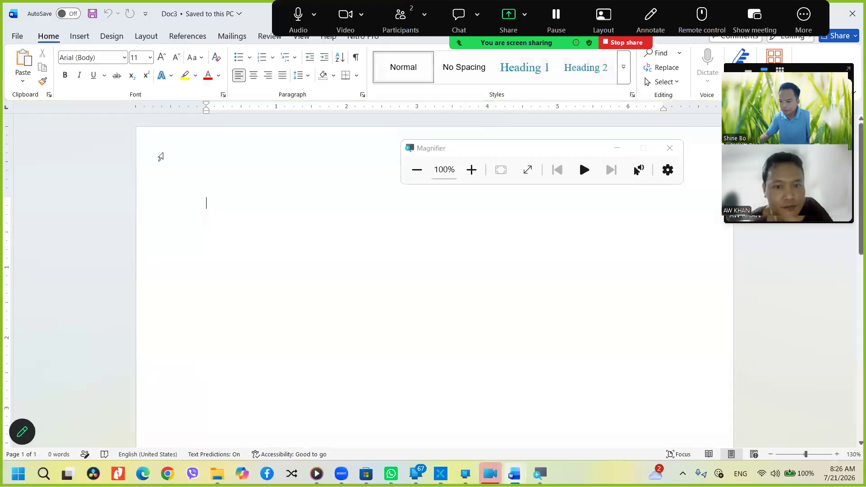
{"action": "left_click", "coordinate": [18, 35]}
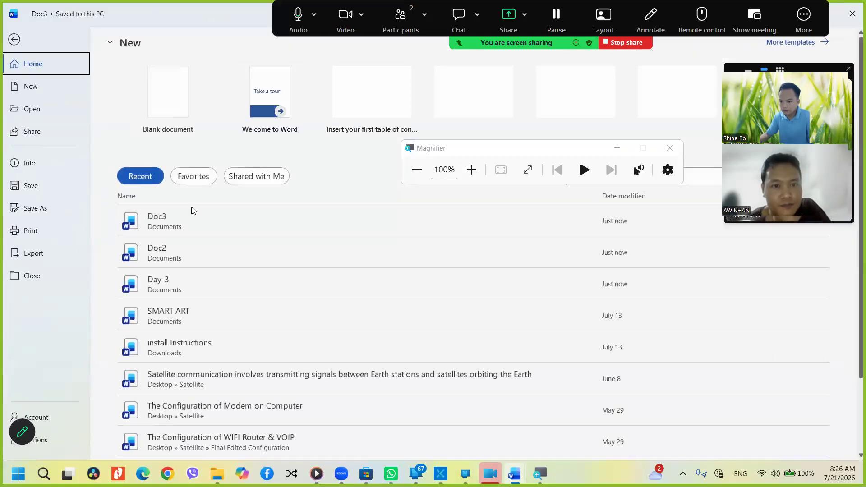
{"action": "left_click", "coordinate": [201, 245]}
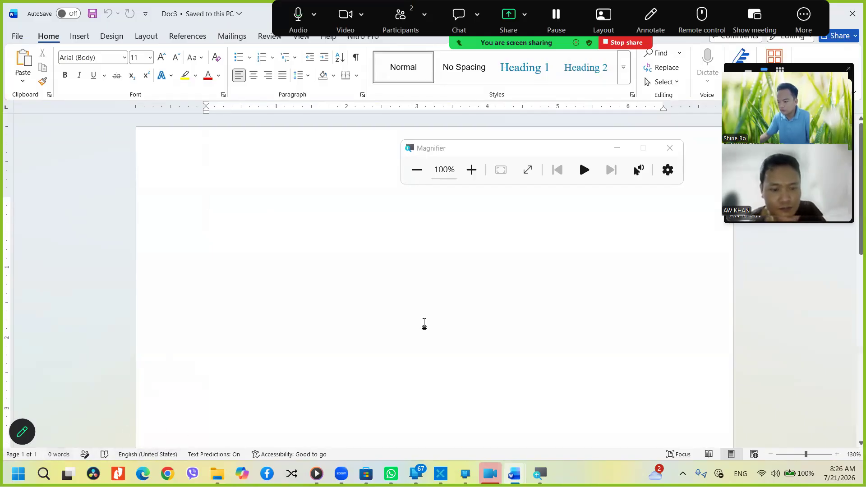
{"action": "left_click", "coordinate": [670, 150]}
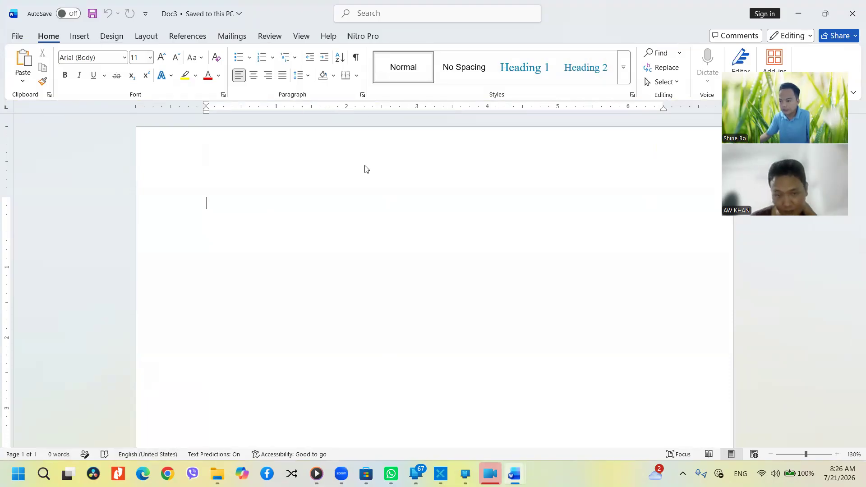
{"action": "left_click", "coordinate": [707, 58]}
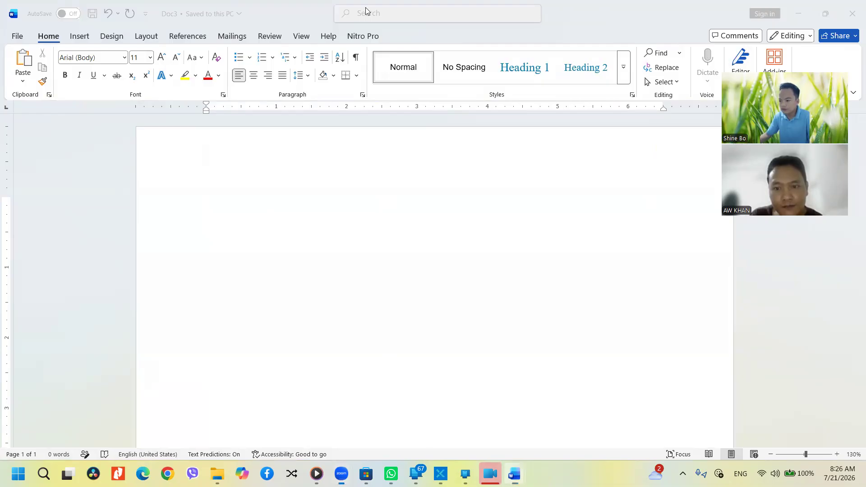
{"action": "left_click", "coordinate": [410, 195]}
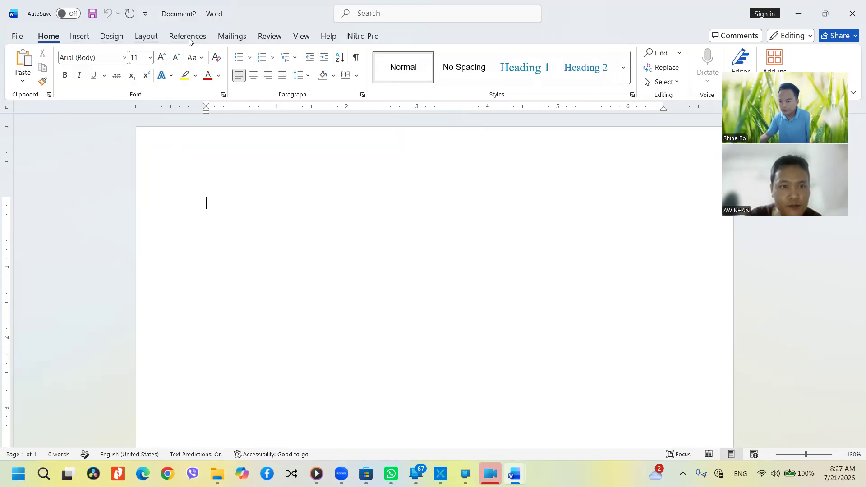
Set the page's paper size to A4
{"action": "left_click", "coordinate": [145, 37]}
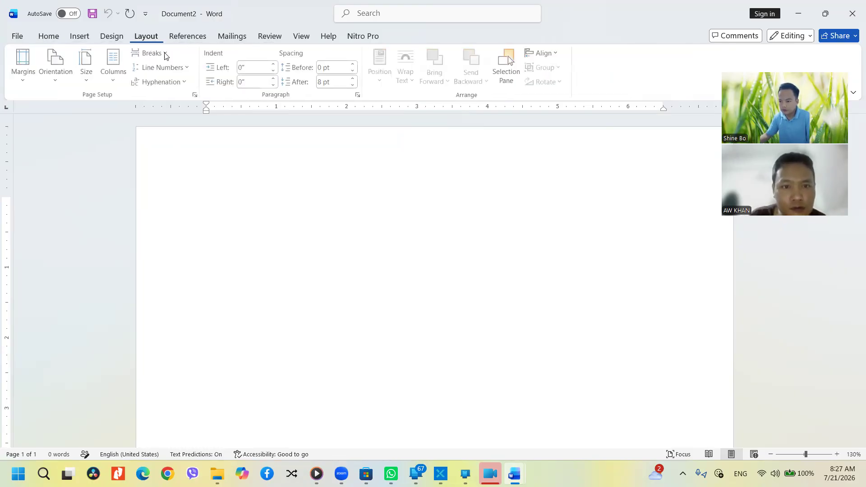
{"action": "left_click", "coordinate": [88, 68]}
{"action": "left_click", "coordinate": [115, 288]}
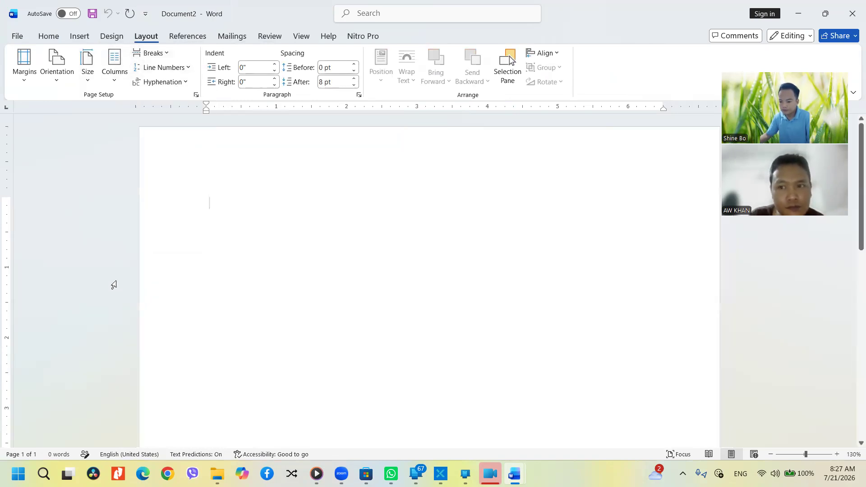
{"action": "left_click", "coordinate": [58, 77]}
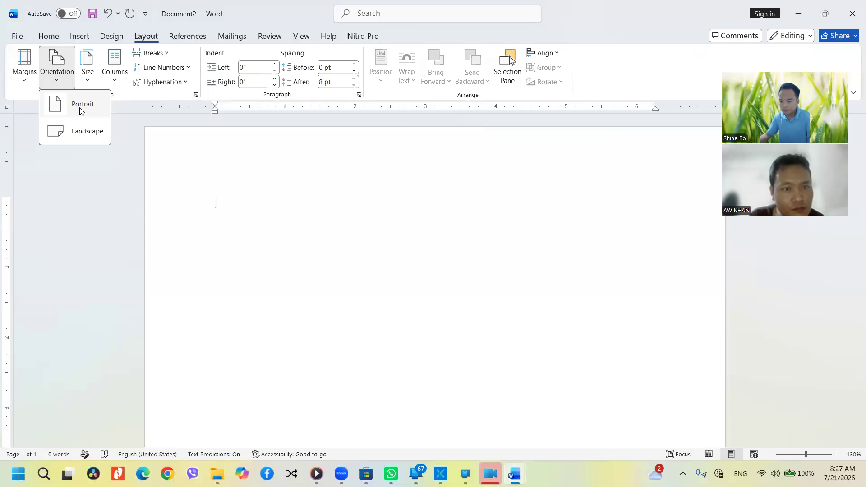
{"action": "left_click", "coordinate": [258, 238]}
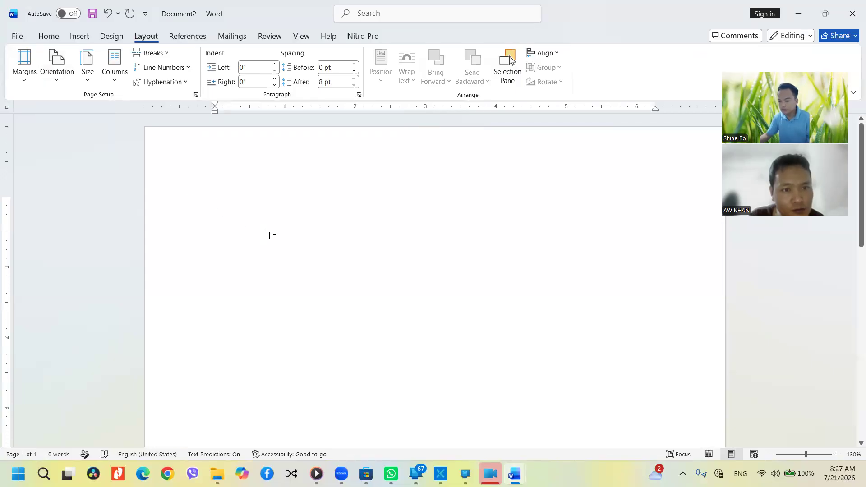
{"action": "scroll", "coordinate": [266, 239], "scroll_direction": "down", "scroll_amount": 8, "text": "ctrl"}
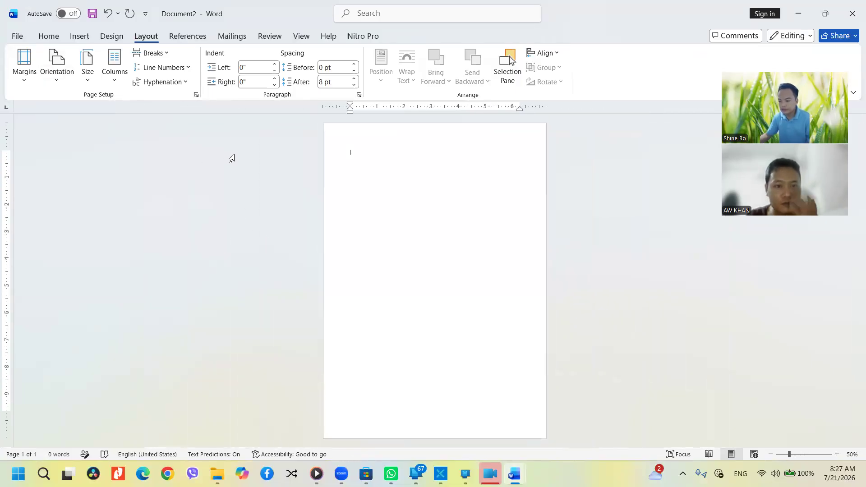
Try landscape, return the page to portrait orientation, and apply Normal margins
{"action": "left_click", "coordinate": [56, 77]}
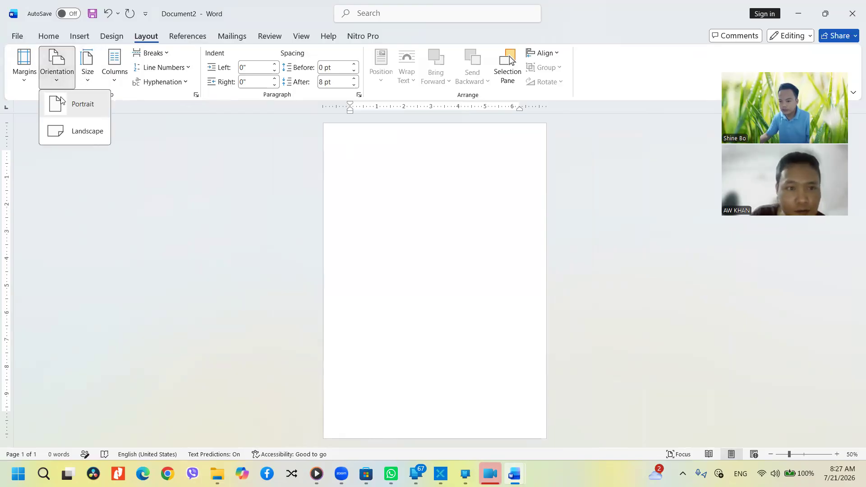
{"action": "left_click", "coordinate": [73, 106]}
{"action": "left_click", "coordinate": [57, 72]}
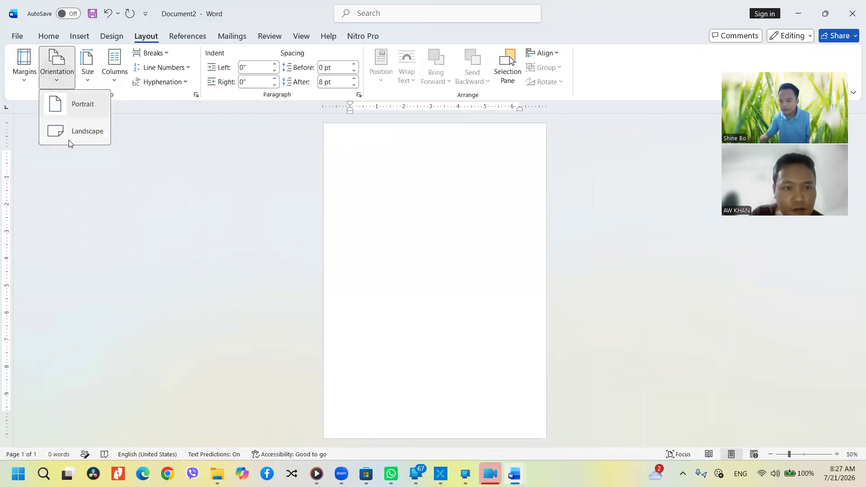
{"action": "left_click", "coordinate": [69, 138]}
{"action": "left_click", "coordinate": [57, 72]}
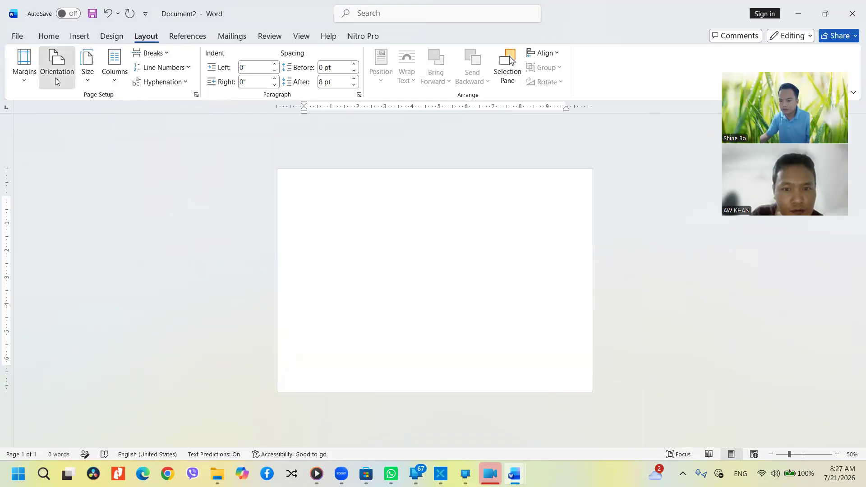
{"action": "left_click", "coordinate": [72, 104]}
{"action": "left_click", "coordinate": [23, 73]}
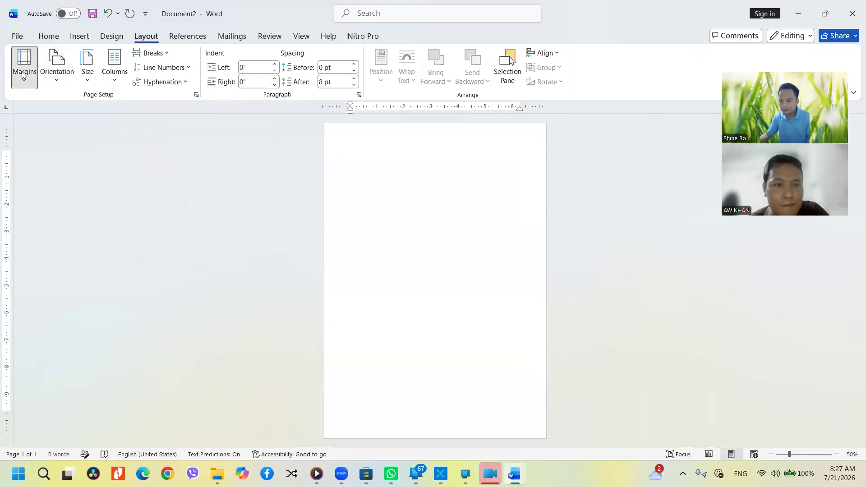
{"action": "left_click", "coordinate": [70, 158]}
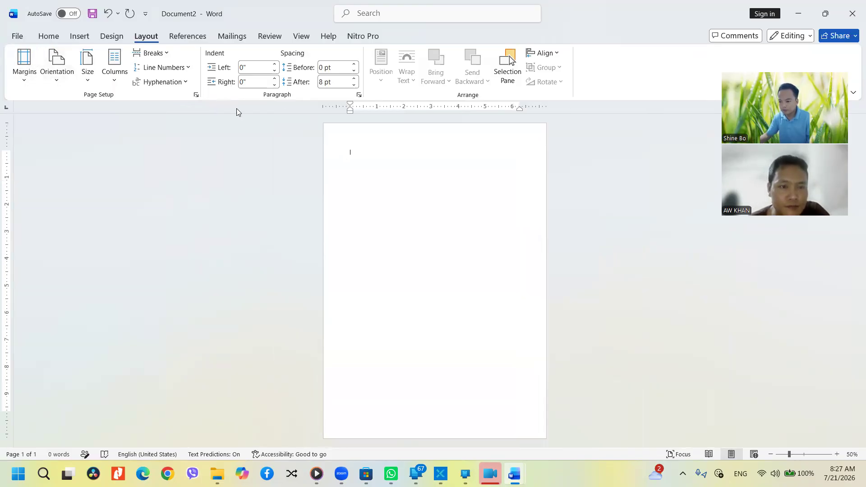
Turn on gridlines across the blank page and zoom the page in to 150%
{"action": "left_click", "coordinate": [301, 36]}
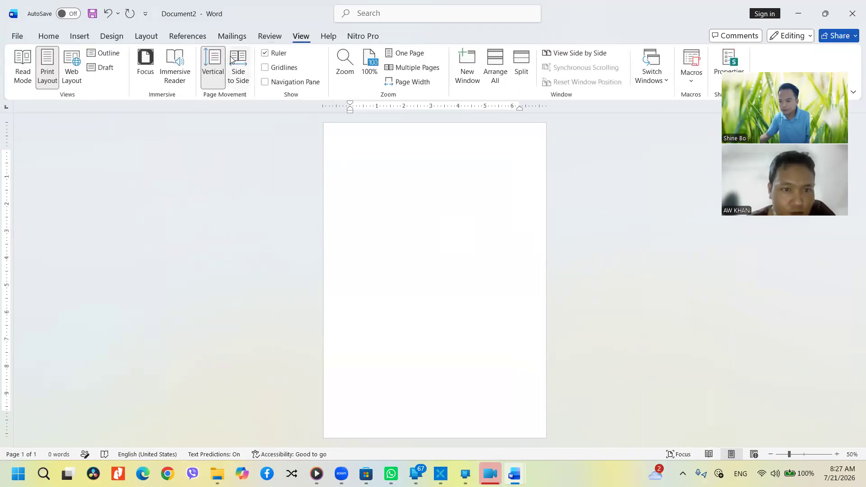
{"action": "left_click", "coordinate": [265, 67]}
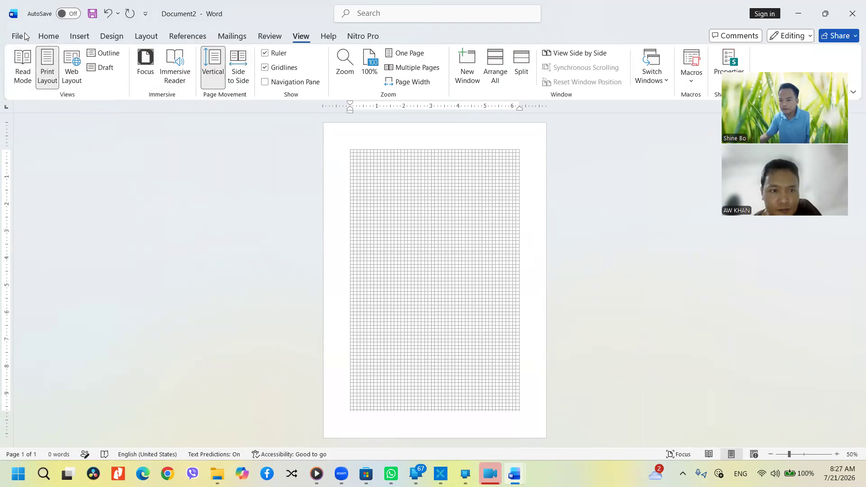
{"action": "left_click", "coordinate": [42, 39]}
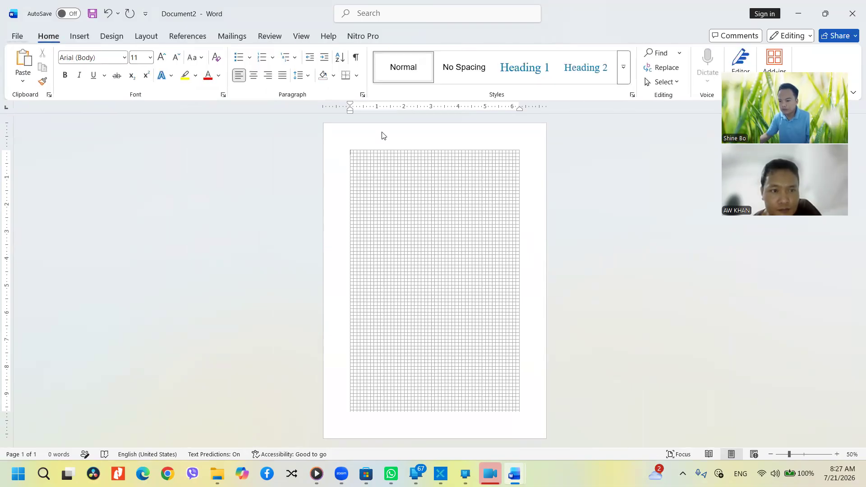
{"action": "scroll", "coordinate": [445, 241], "scroll_direction": "up", "scroll_amount": 2, "text": "ctrl"}
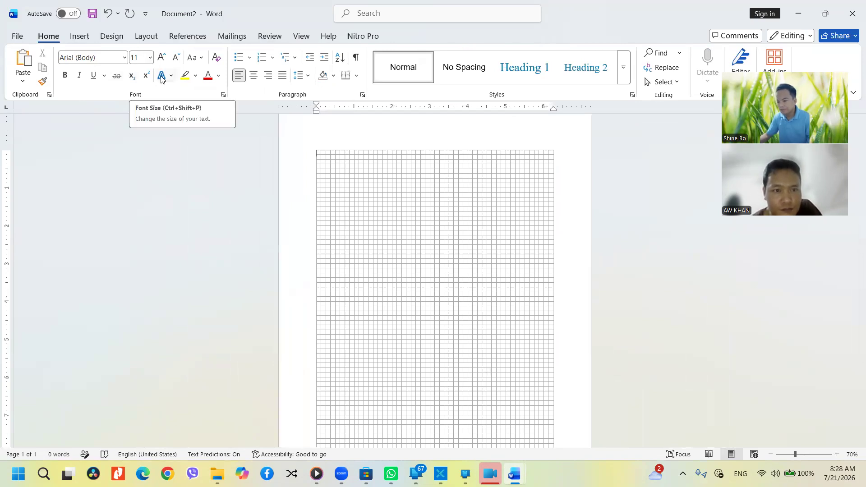
{"action": "left_click", "coordinate": [16, 36]}
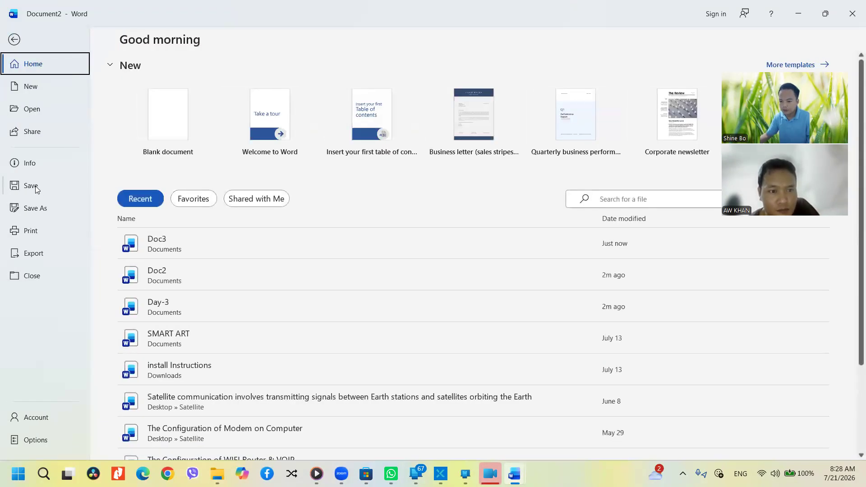
{"action": "left_click", "coordinate": [14, 40]}
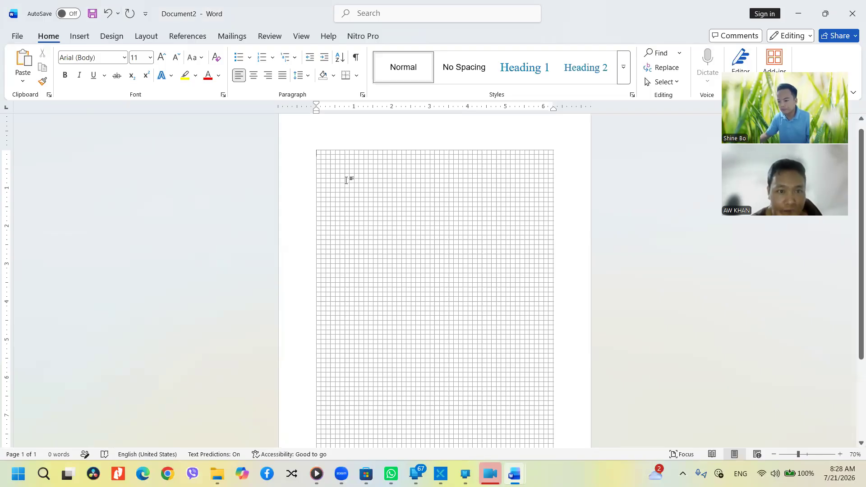
{"action": "scroll", "coordinate": [349, 179], "scroll_direction": "up", "scroll_amount": 5}
{"action": "scroll", "coordinate": [356, 171], "scroll_direction": "up", "scroll_amount": 3}
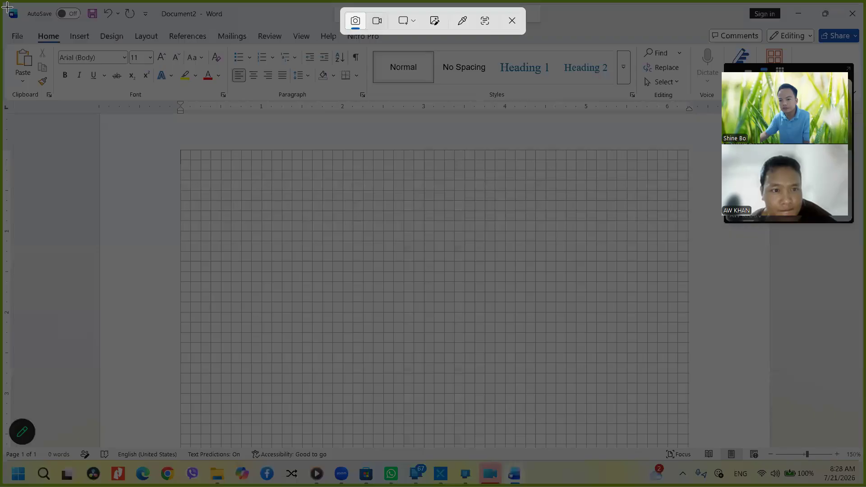
Snip the left part of Word's title bar and paste it onto the page
{"action": "left_click_drag", "start_coordinate": [1, 1], "coordinate": [278, 31]}
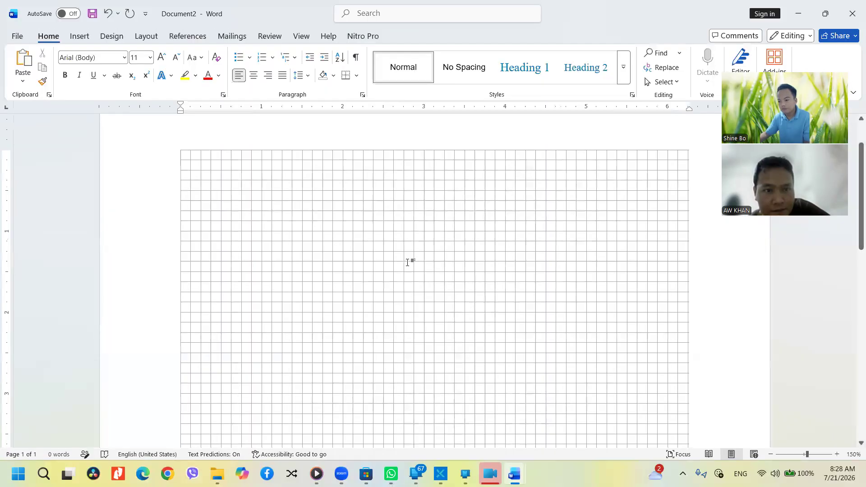
{"action": "key", "text": "ctrl+v"}
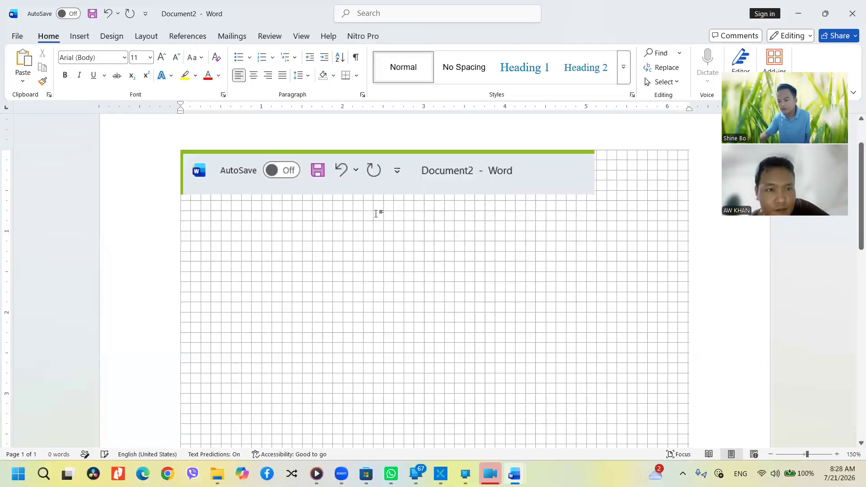
{"action": "left_click_drag", "start_coordinate": [376, 214], "coordinate": [595, 210]}
{"action": "left_click_drag", "start_coordinate": [543, 181], "coordinate": [571, 220]}
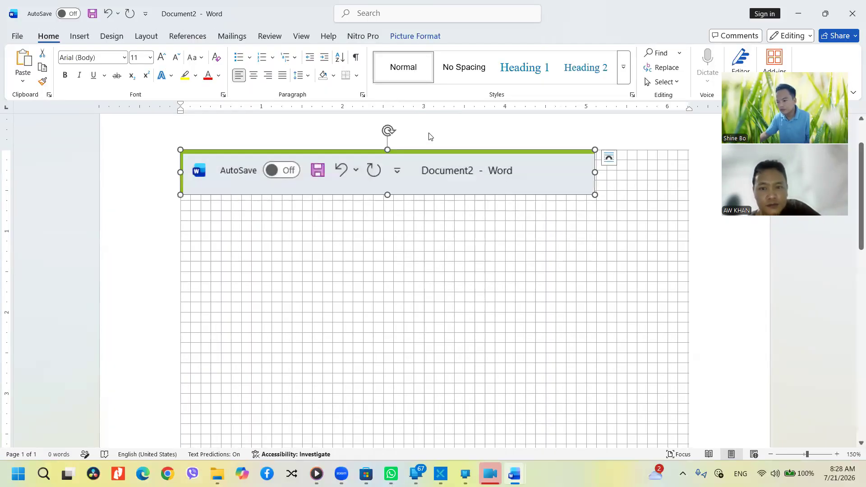
Set the picture's text wrapping to Through, move it down and right, and hide gridlines
{"action": "left_click", "coordinate": [401, 36]}
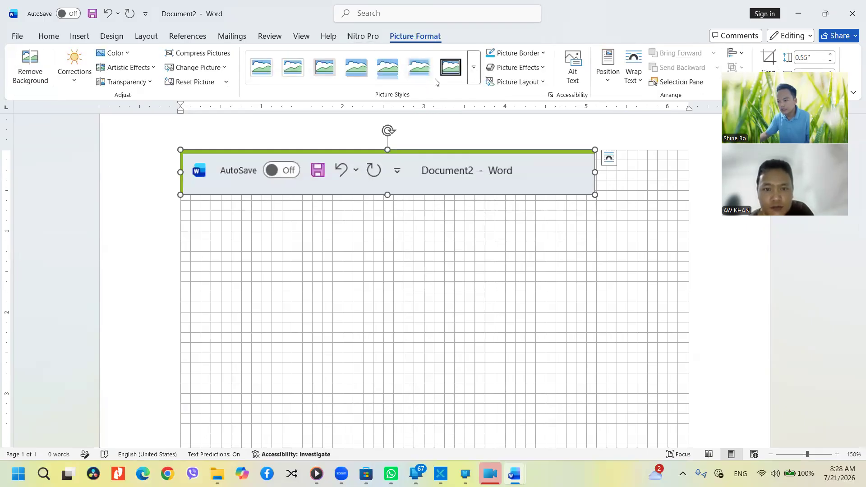
{"action": "left_click", "coordinate": [633, 80]}
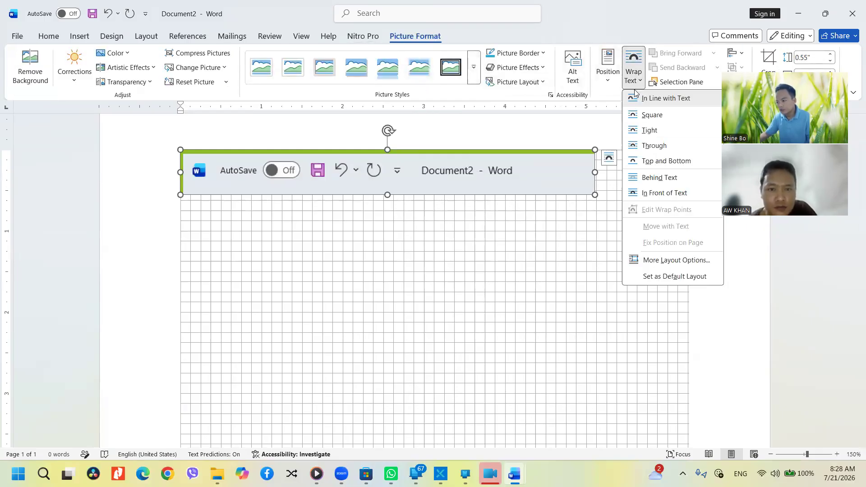
{"action": "left_click", "coordinate": [651, 146]}
{"action": "left_click_drag", "start_coordinate": [481, 167], "coordinate": [530, 217]}
{"action": "left_click", "coordinate": [355, 35]}
{"action": "left_click", "coordinate": [301, 36]}
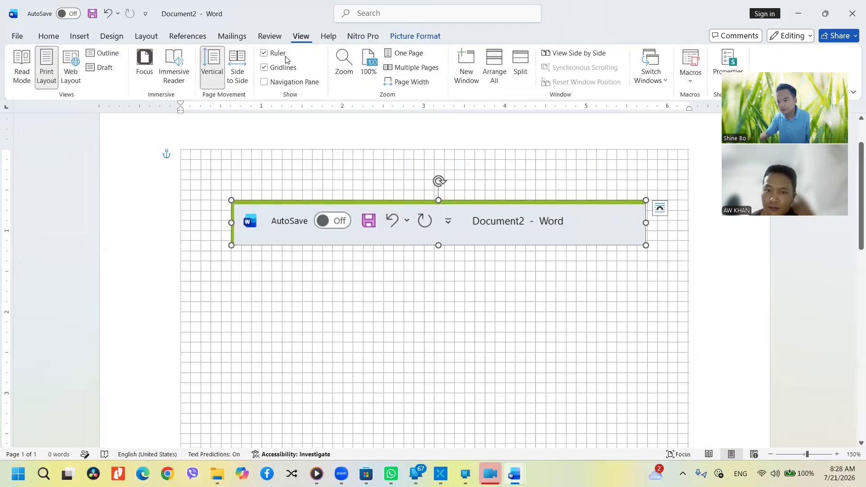
{"action": "left_click", "coordinate": [285, 71]}
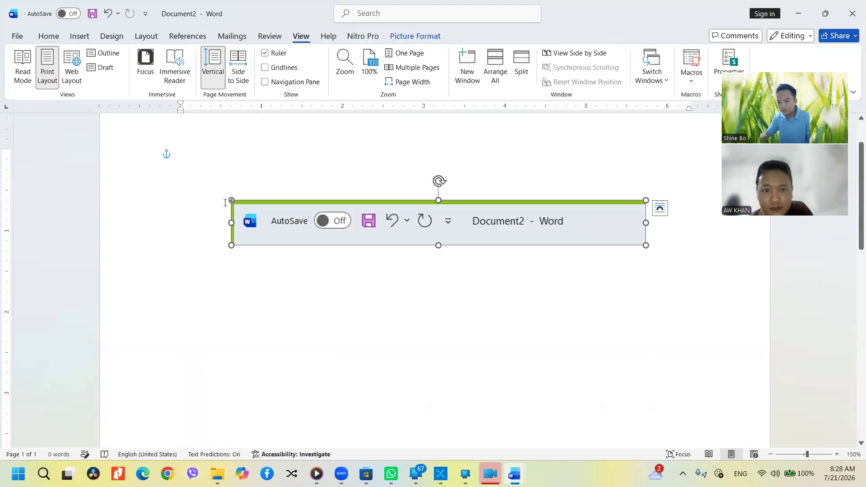
Draw an arrow pointing up at the save icon and give it a dark red outline
{"action": "left_click", "coordinate": [51, 40]}
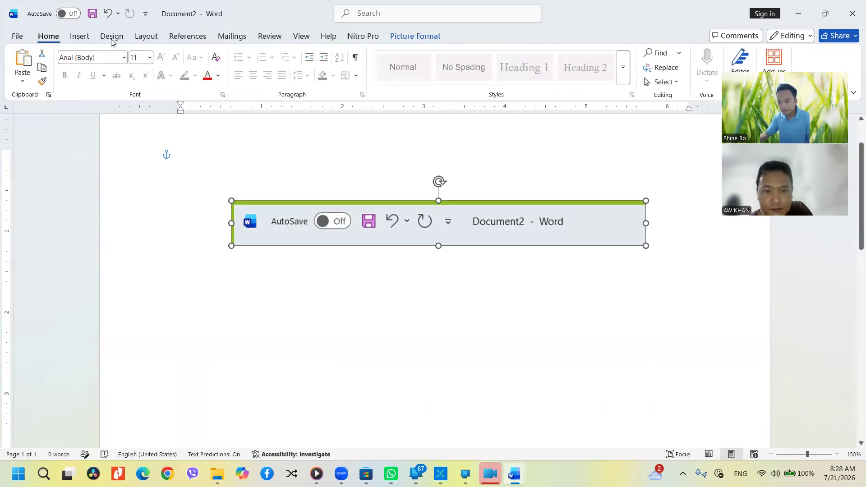
{"action": "left_click", "coordinate": [80, 37]}
{"action": "left_click", "coordinate": [149, 70]}
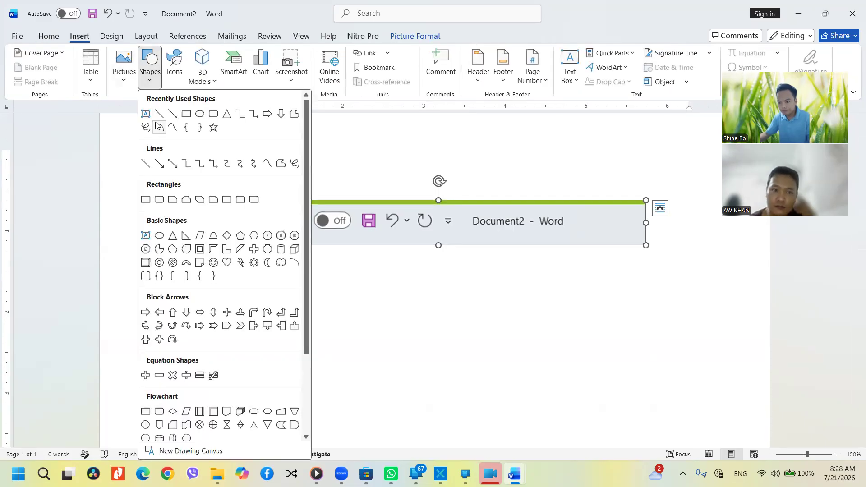
{"action": "left_click", "coordinate": [173, 113]}
{"action": "left_click_drag", "start_coordinate": [336, 285], "coordinate": [363, 233]}
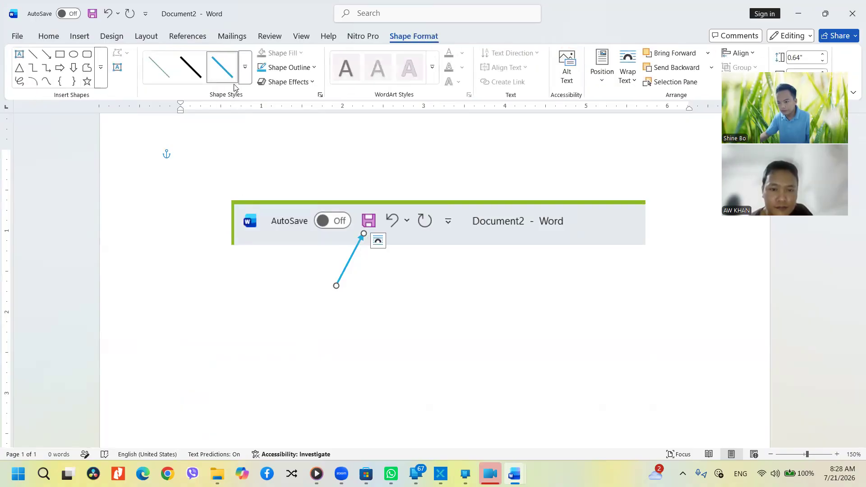
{"action": "left_click", "coordinate": [288, 67]}
{"action": "left_click", "coordinate": [266, 241]}
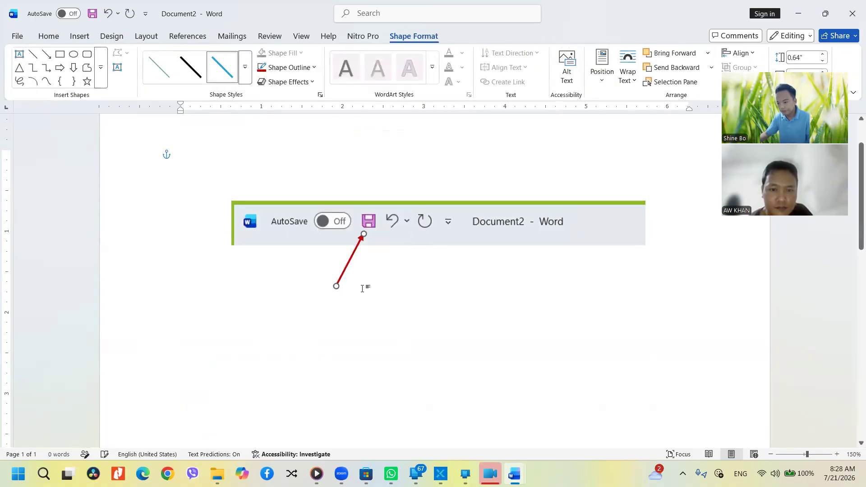
{"action": "left_click", "coordinate": [335, 299]}
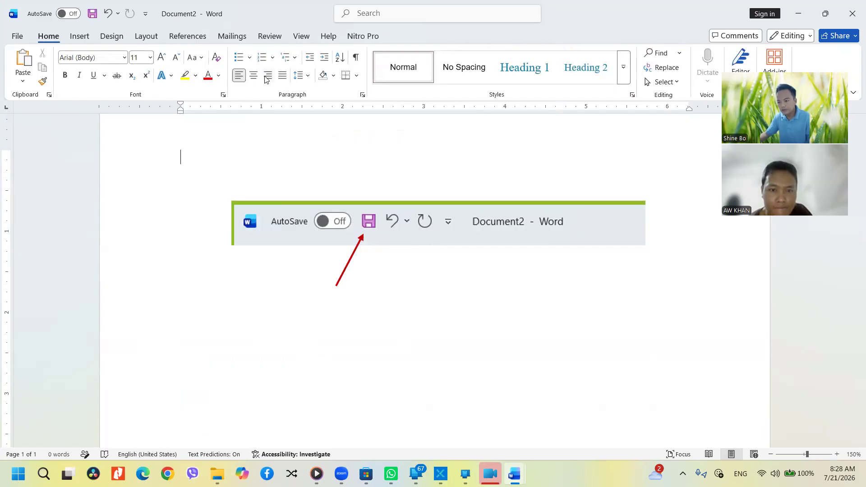
Draw a text box below the arrow and type Save into it
{"action": "left_click", "coordinate": [303, 37]}
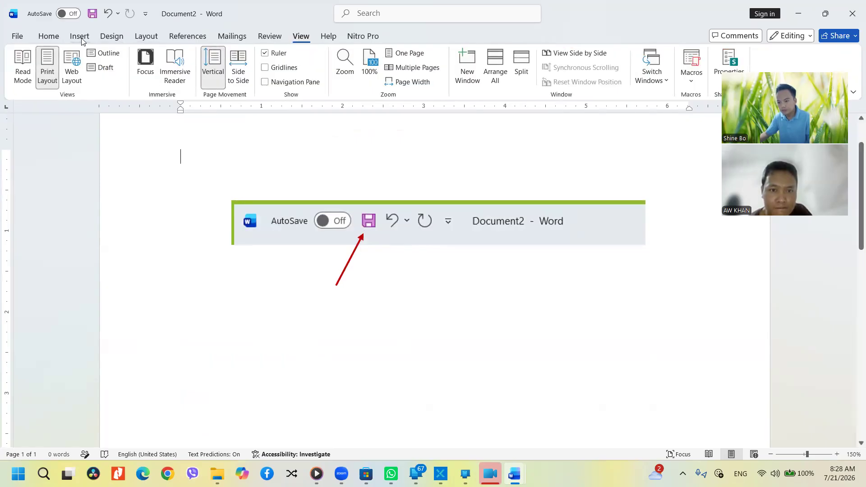
{"action": "left_click", "coordinate": [80, 37]}
{"action": "left_click", "coordinate": [125, 77]}
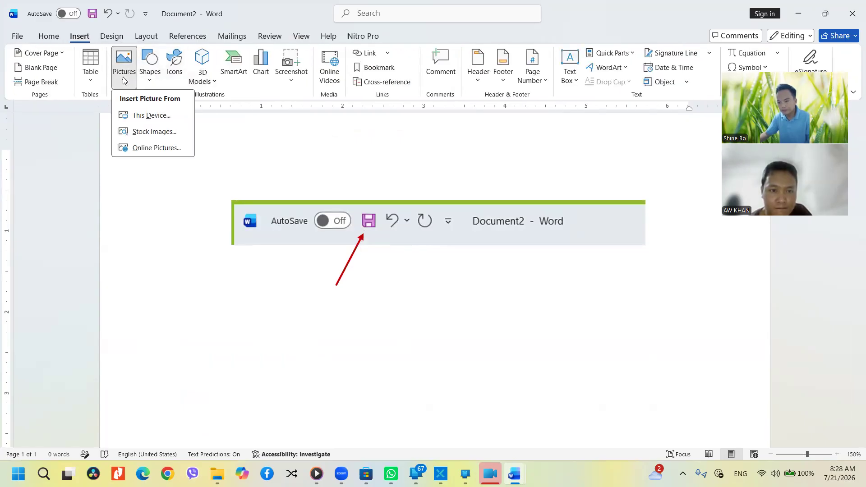
{"action": "left_click", "coordinate": [125, 81]}
{"action": "left_click", "coordinate": [147, 80]}
{"action": "left_click", "coordinate": [148, 113]}
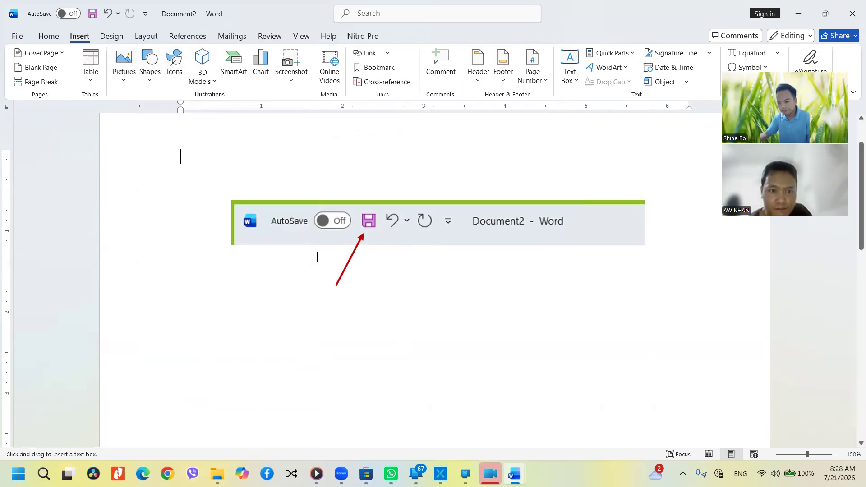
{"action": "left_click_drag", "start_coordinate": [311, 294], "coordinate": [366, 329]}
{"action": "left_click_drag", "start_coordinate": [363, 323], "coordinate": [363, 324]}
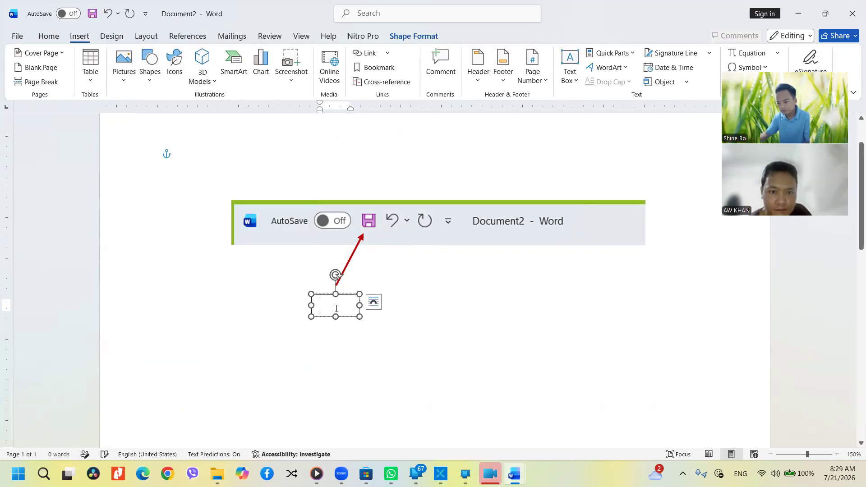
{"action": "type", "text": "Save"}
{"action": "left_click", "coordinate": [381, 341]}
Colour the word Save dark red
{"action": "double_click", "coordinate": [331, 296]}
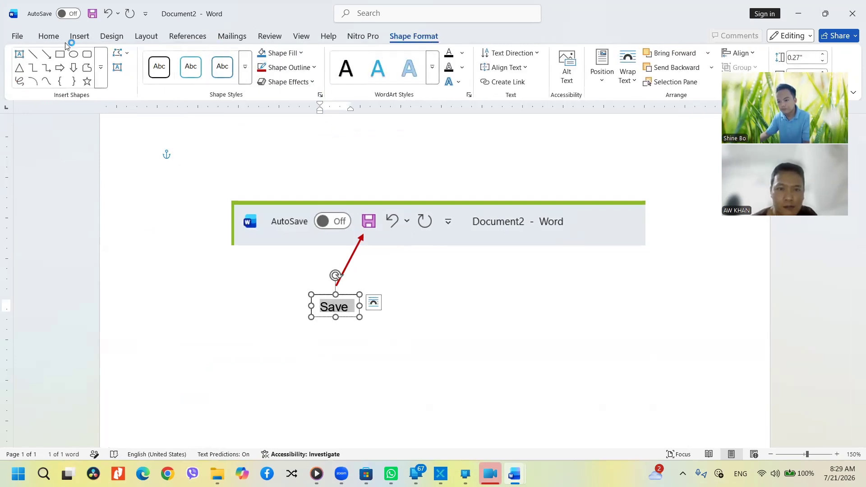
{"action": "left_click", "coordinate": [48, 36]}
{"action": "left_click", "coordinate": [207, 75]}
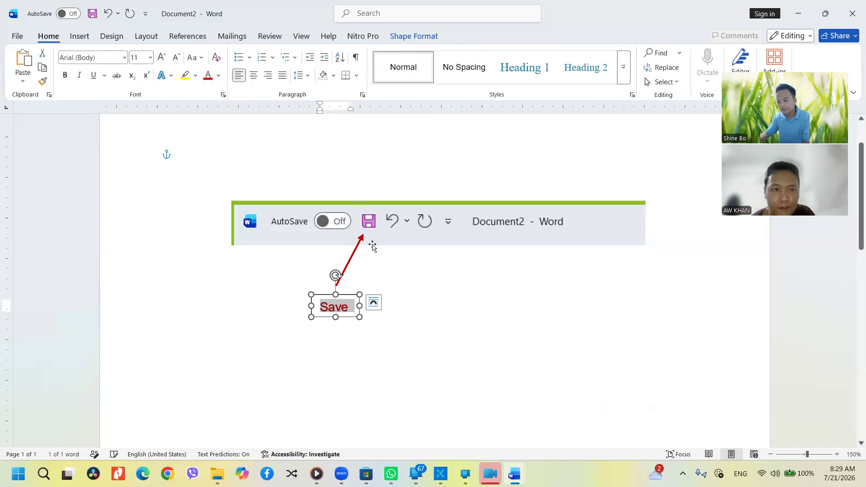
{"action": "left_click", "coordinate": [380, 346]}
{"action": "left_click", "coordinate": [359, 246]}
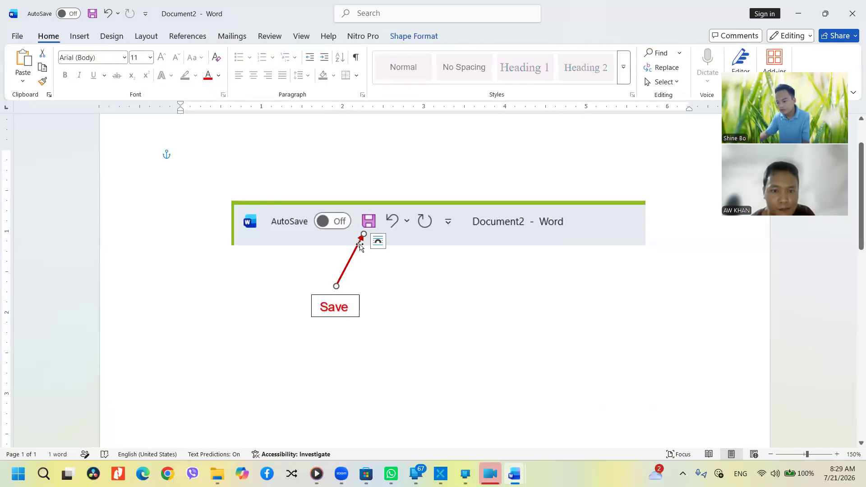
Duplicate the red arrow to point at the undo icon and copy the Save label beneath it
{"action": "left_click_drag", "start_coordinate": [357, 247], "coordinate": [394, 234]}
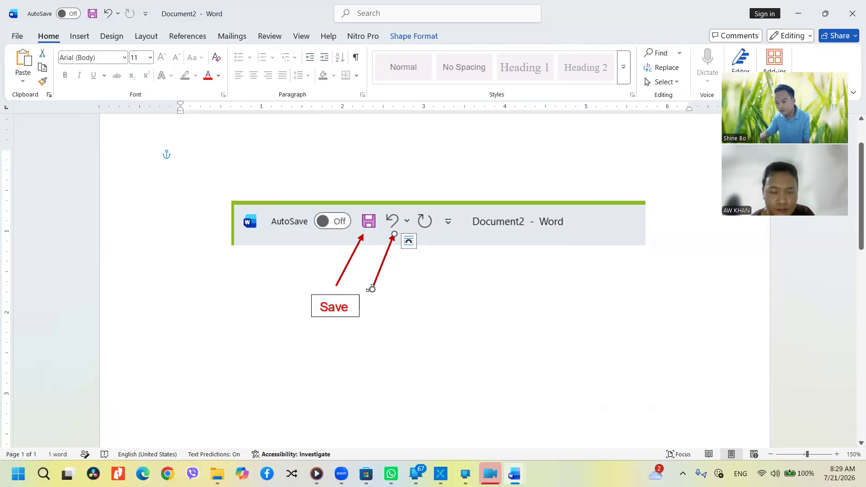
{"action": "left_click_drag", "start_coordinate": [383, 290], "coordinate": [389, 290]}
{"action": "left_click", "coordinate": [346, 316]}
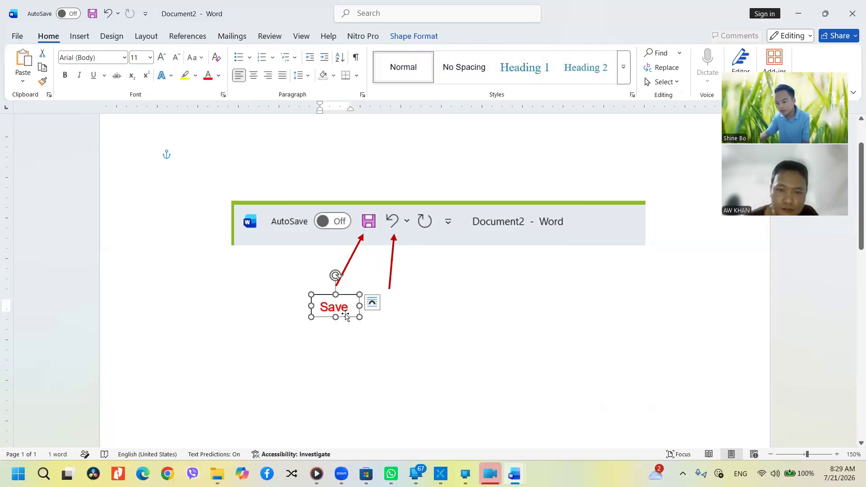
{"action": "left_click_drag", "start_coordinate": [346, 316], "coordinate": [411, 309]}
Retype the copied label as 'UnDo (Ctl +Z)' and enlarge the box so it fits
{"action": "double_click", "coordinate": [410, 307]}
{"action": "type", "text": "Und"}
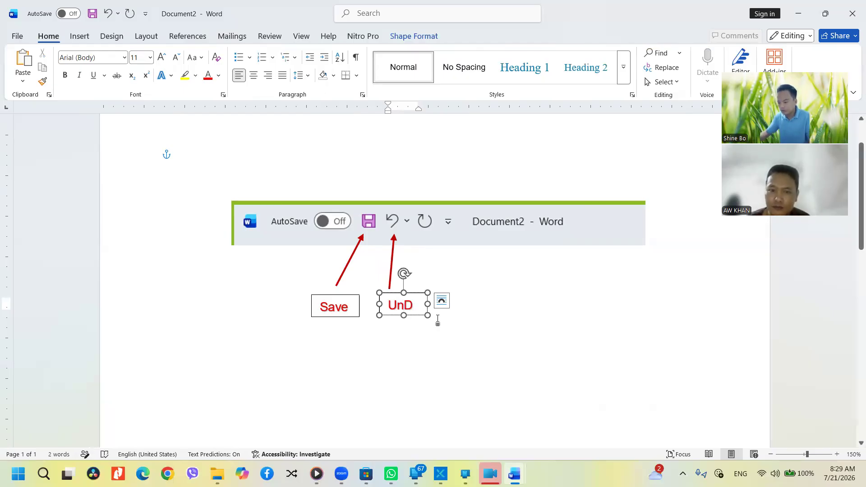
{"action": "left_click_drag", "start_coordinate": [429, 316], "coordinate": [441, 317]}
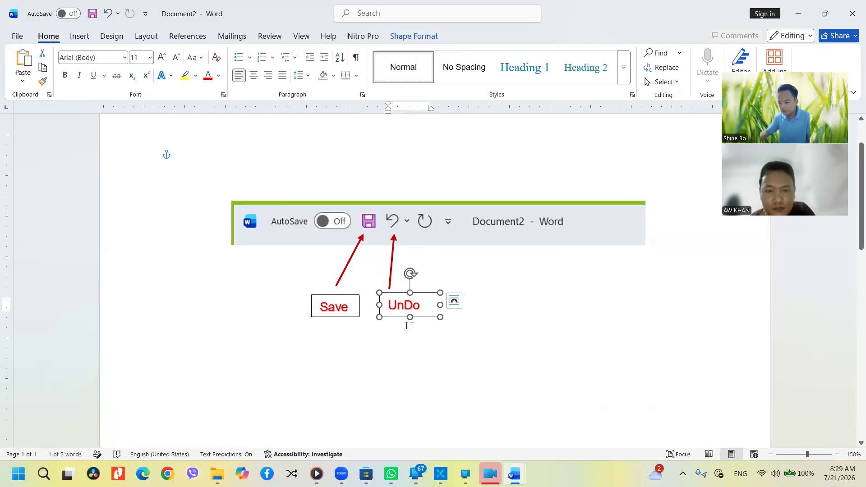
{"action": "left_click", "coordinate": [414, 326]}
{"action": "left_click", "coordinate": [429, 310]}
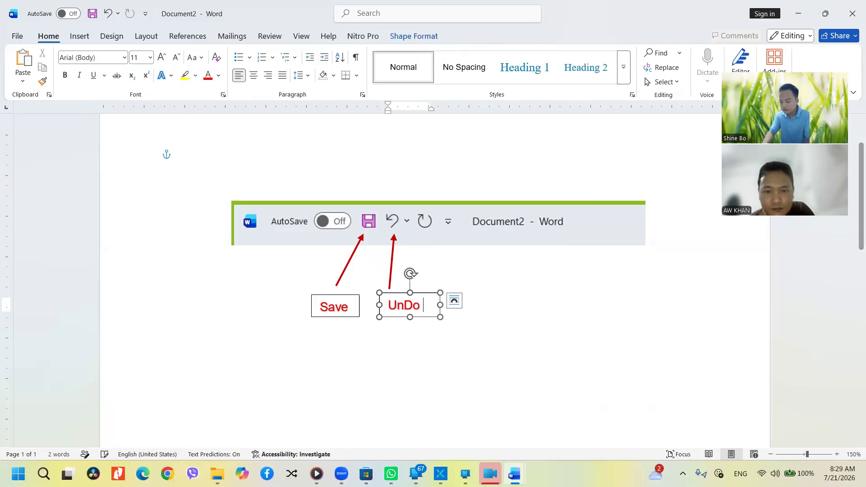
{"action": "key", "text": "BackSpace"}
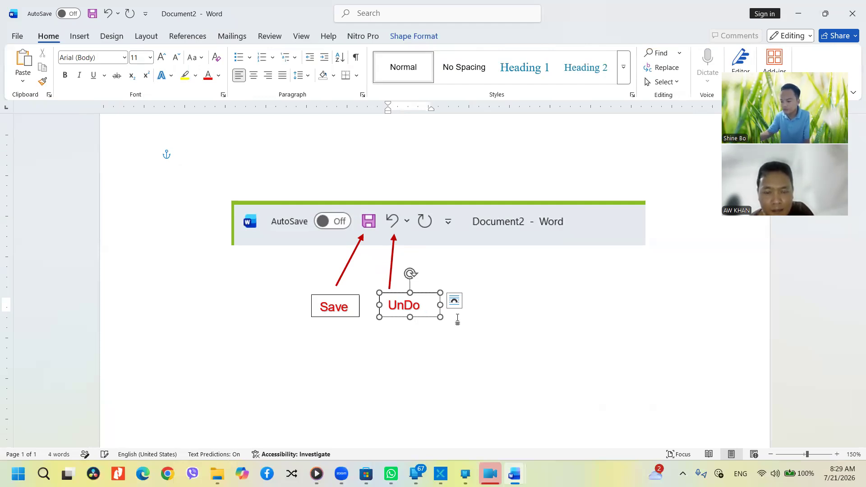
{"action": "left_click_drag", "start_coordinate": [444, 316], "coordinate": [473, 324]}
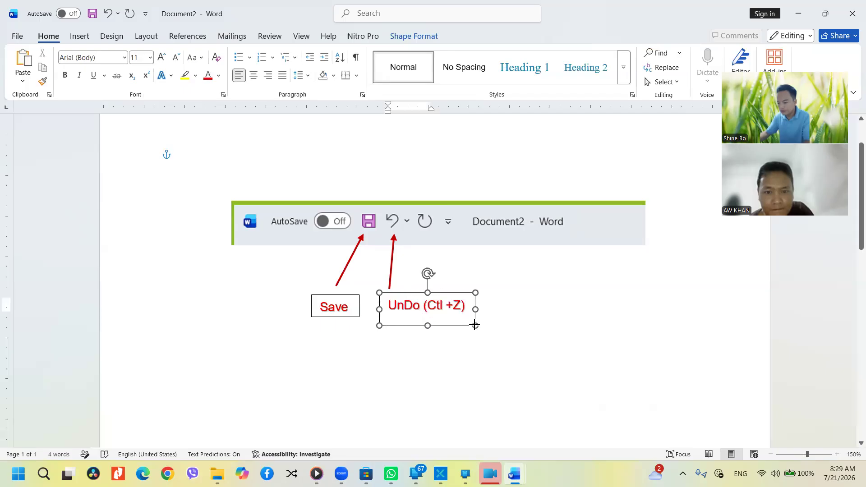
{"action": "left_click", "coordinate": [344, 307]}
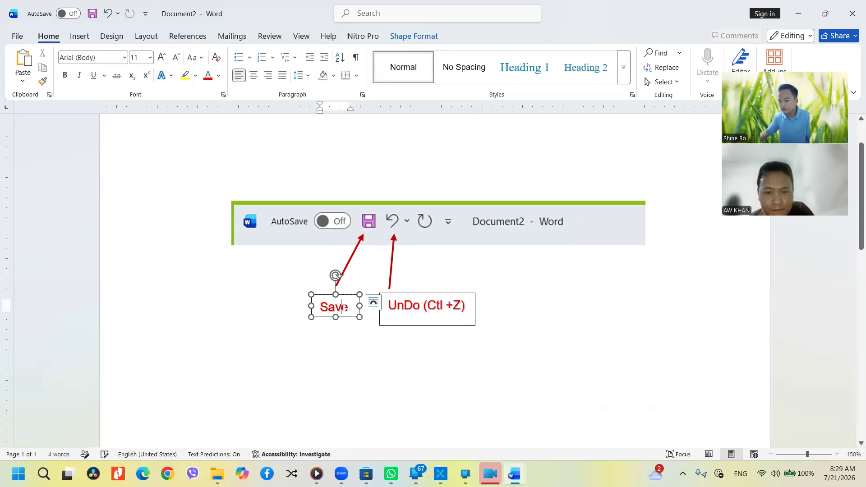
Copy the UnDo label up above the title-bar picture, undoing an accidental duplicate first
{"action": "left_click", "coordinate": [332, 342]}
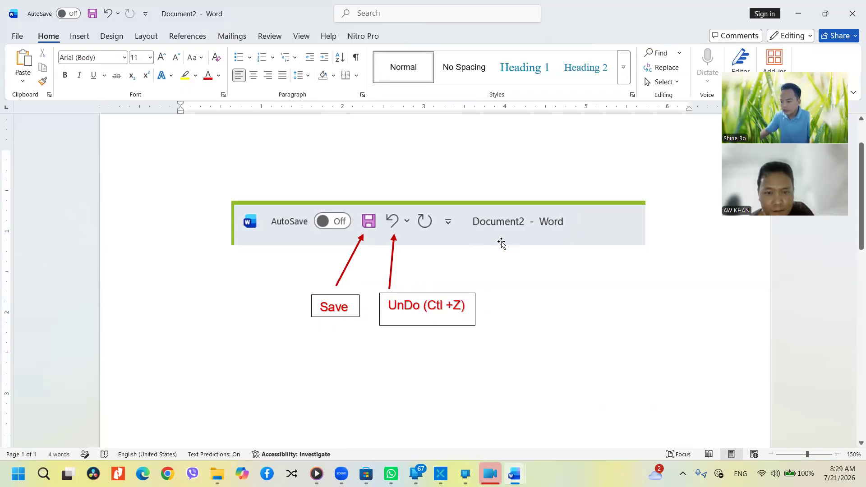
{"action": "left_click", "coordinate": [329, 234]}
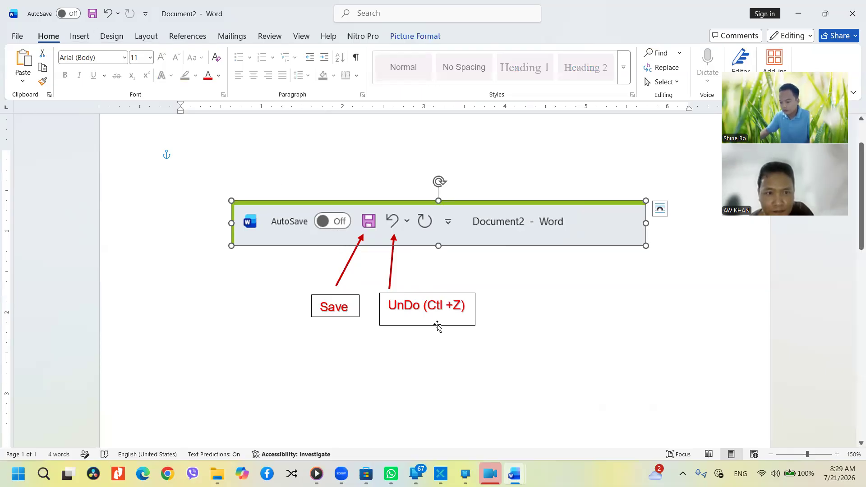
{"action": "left_click_drag", "start_coordinate": [431, 306], "coordinate": [485, 316]}
{"action": "key", "text": "ctrl+z"}
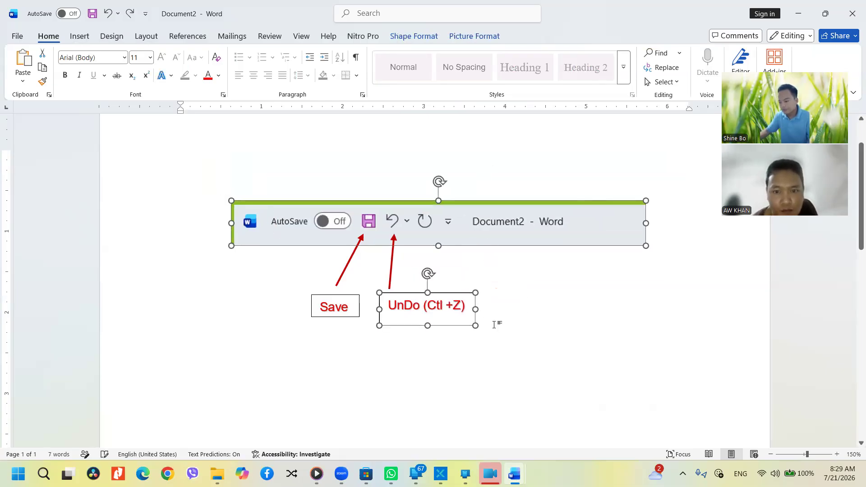
{"action": "left_click", "coordinate": [448, 334]}
{"action": "left_click", "coordinate": [446, 325]}
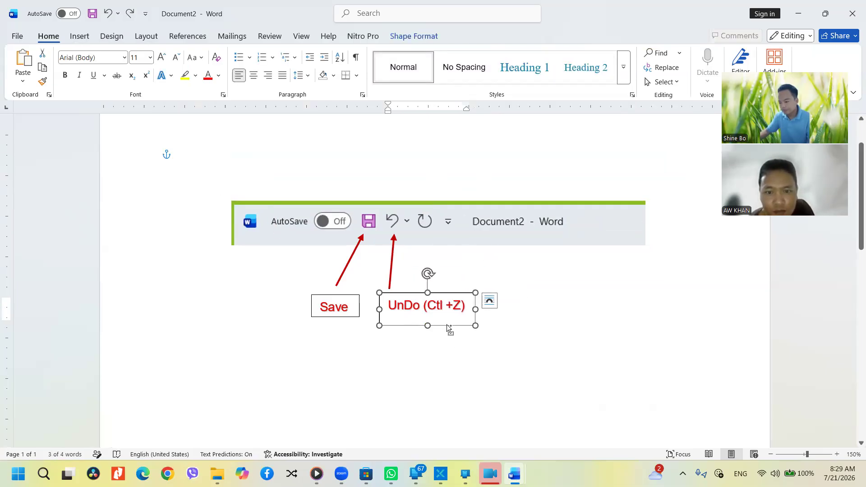
{"action": "left_click_drag", "start_coordinate": [447, 324], "coordinate": [525, 263]}
{"action": "left_click_drag", "start_coordinate": [468, 218], "coordinate": [425, 187]}
Replace the copied label's text with 'Quick Access Tool Bar' and widen it to one line
{"action": "left_click", "coordinate": [421, 169]}
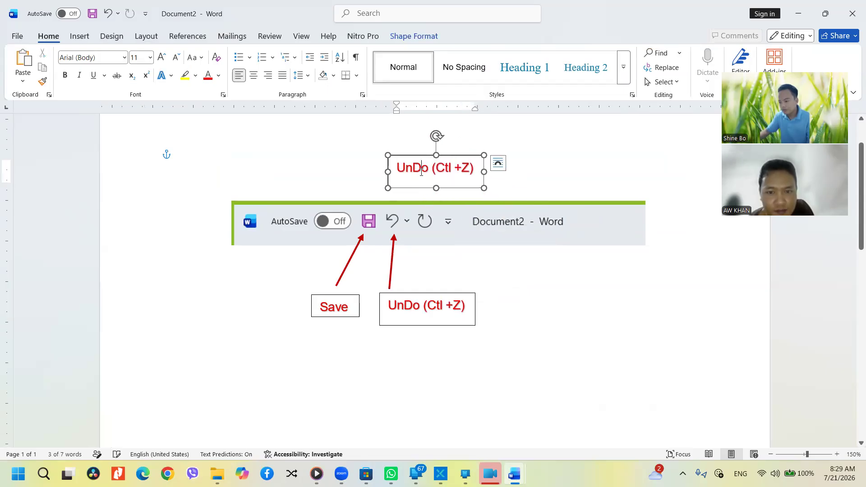
{"action": "key", "text": "ctrl+a"}
{"action": "type", "text": "Qu"}
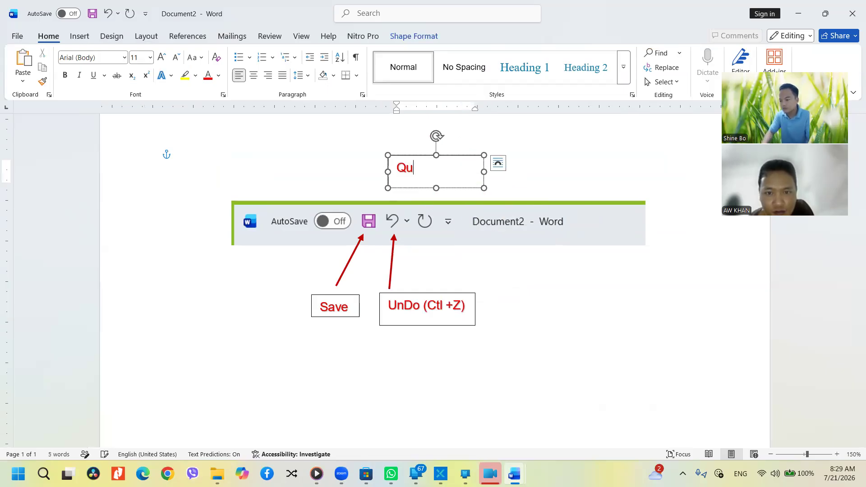
{"action": "type", "text": "ick Access Tool Bar"}
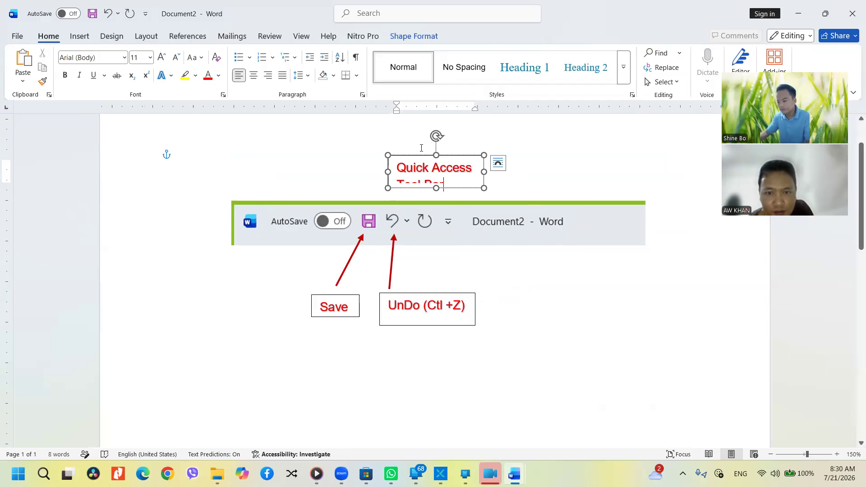
{"action": "left_click_drag", "start_coordinate": [526, 163], "coordinate": [570, 169]}
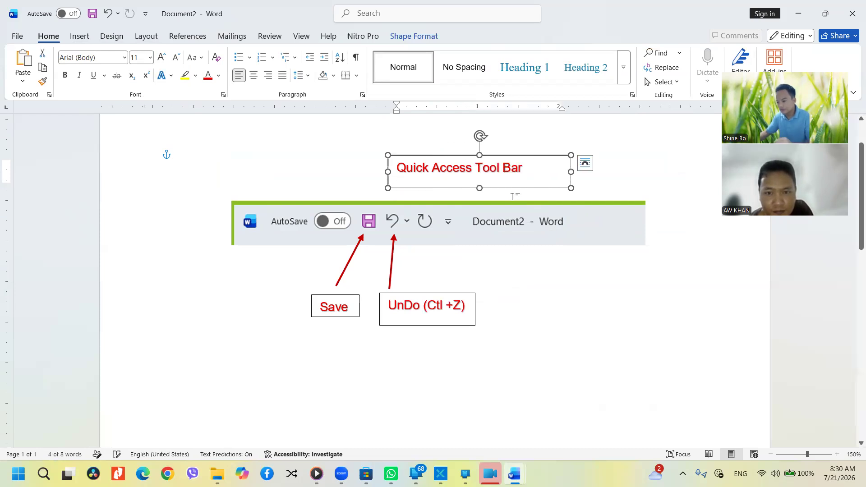
{"action": "left_click", "coordinate": [520, 229]}
{"action": "left_click", "coordinate": [456, 171]}
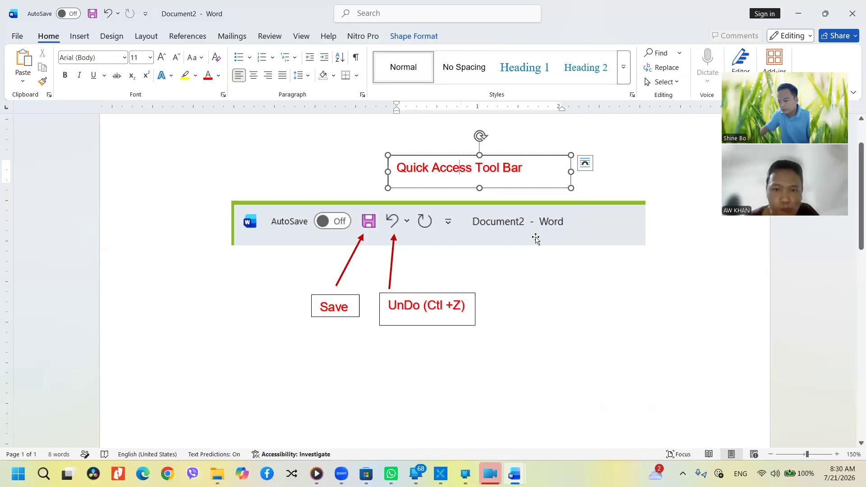
{"action": "left_click", "coordinate": [498, 230]}
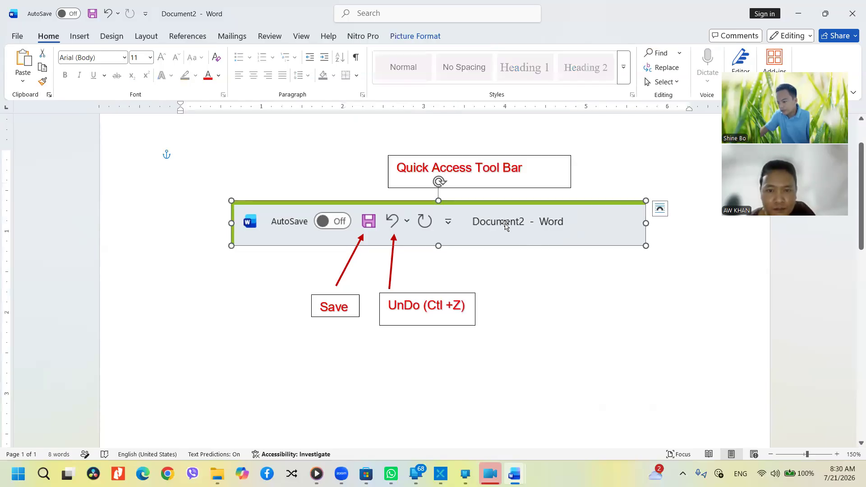
Copy the undo arrow to point at 'Document2 - Word' and copy the UnDo label beneath it
{"action": "left_click", "coordinate": [392, 272]}
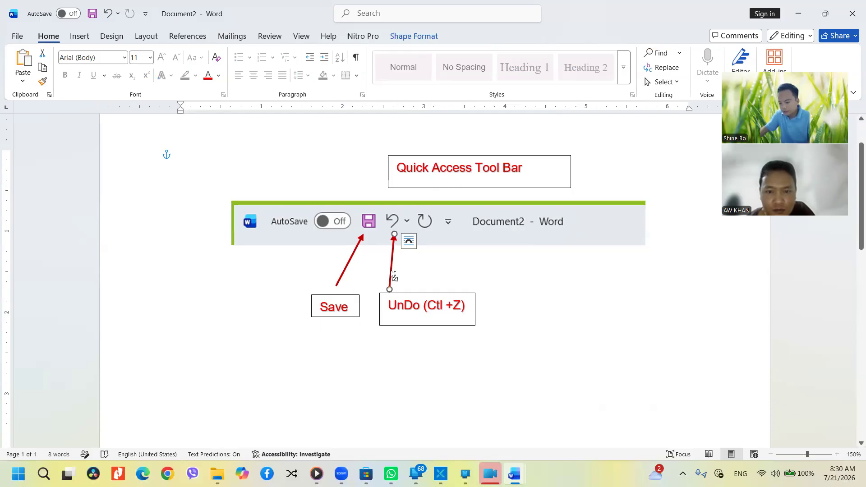
{"action": "left_click_drag", "start_coordinate": [393, 273], "coordinate": [548, 294], "text": "ctrl"}
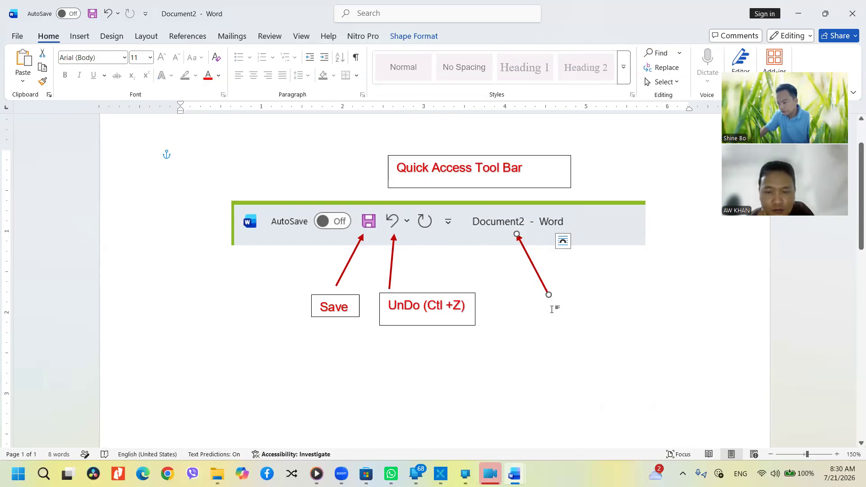
{"action": "left_click", "coordinate": [551, 309]}
{"action": "left_click", "coordinate": [465, 325]}
{"action": "left_click_drag", "start_coordinate": [464, 332], "coordinate": [585, 334], "text": "ctrl"}
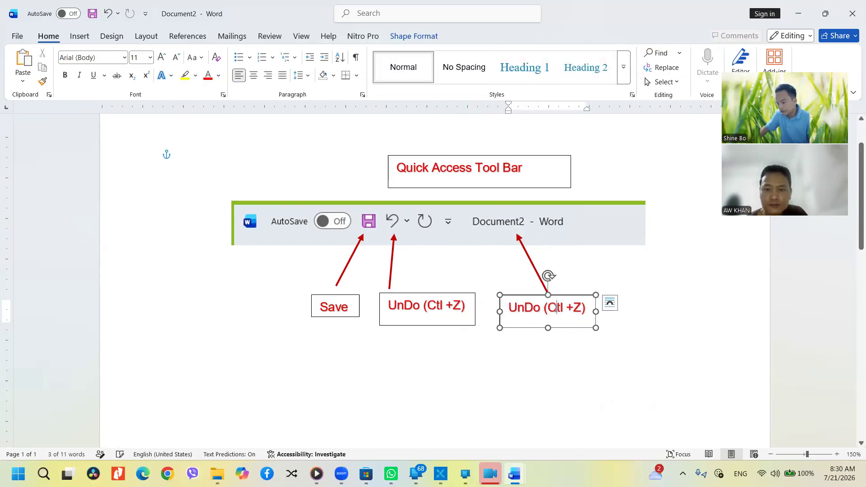
Retype the new label as "System's FileName" and resize the box so it shows fully
{"action": "triple_click", "coordinate": [555, 308]}
{"action": "type", "text": "Sy"}
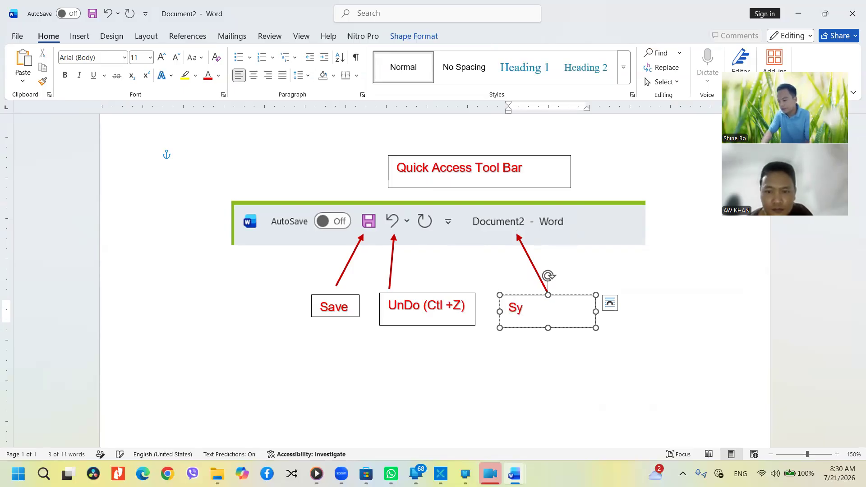
{"action": "type", "text": "stem's FileName"}
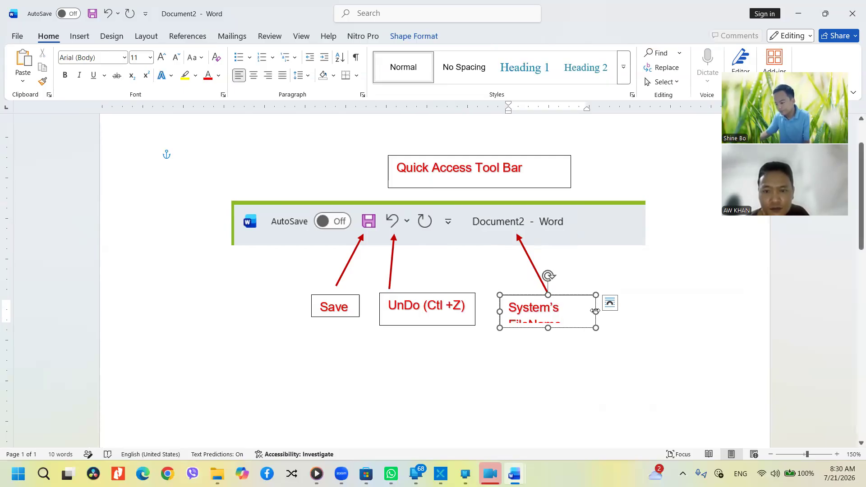
{"action": "left_click_drag", "start_coordinate": [595, 311], "coordinate": [618, 313]}
{"action": "left_click_drag", "start_coordinate": [560, 329], "coordinate": [574, 345]}
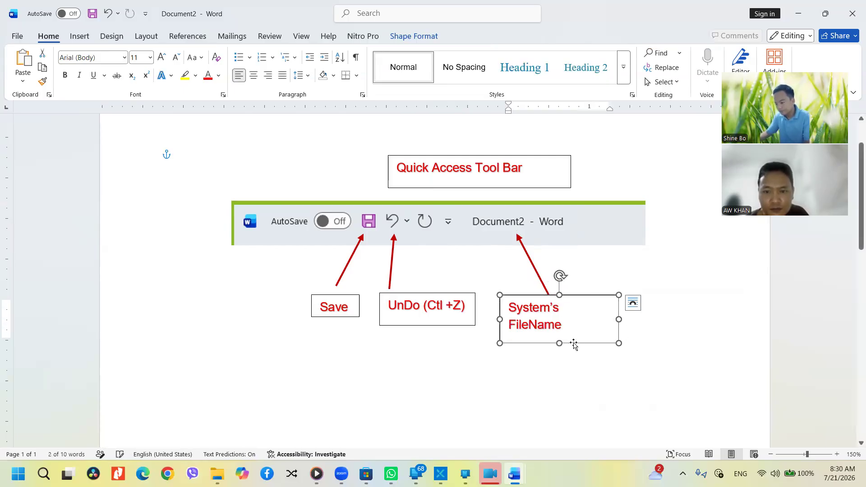
{"action": "left_click", "coordinate": [551, 353]}
{"action": "left_click", "coordinate": [421, 245]}
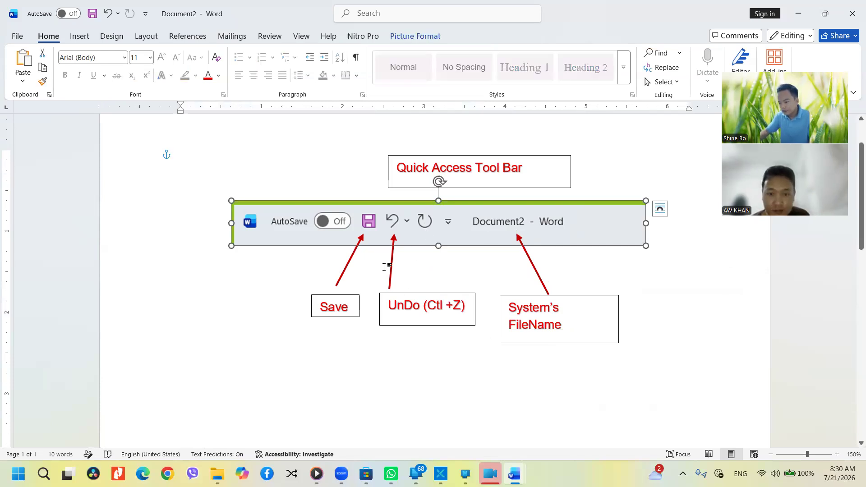
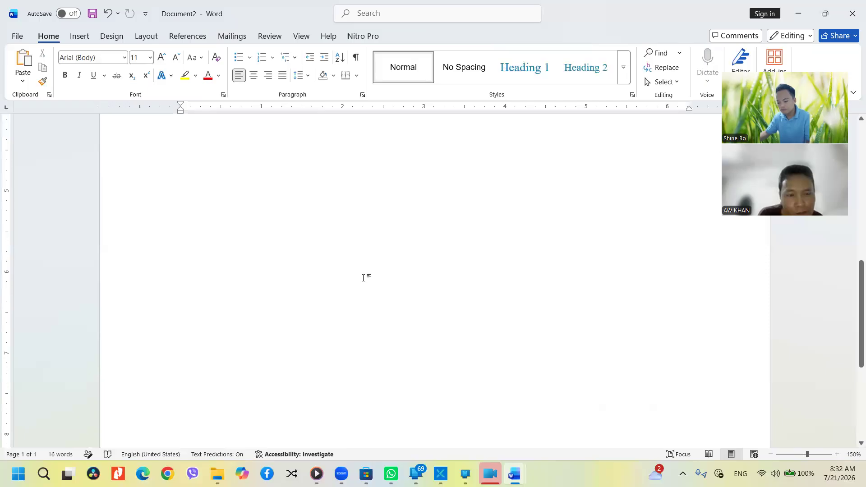
Drag the pasted Customize Quick Access Toolbar menu screenshot onto the page near the Redo callout
{"action": "left_click_drag", "start_coordinate": [255, 174], "coordinate": [336, 282]}
{"action": "scroll", "coordinate": [336, 283], "scroll_direction": "down", "scroll_amount": 3}
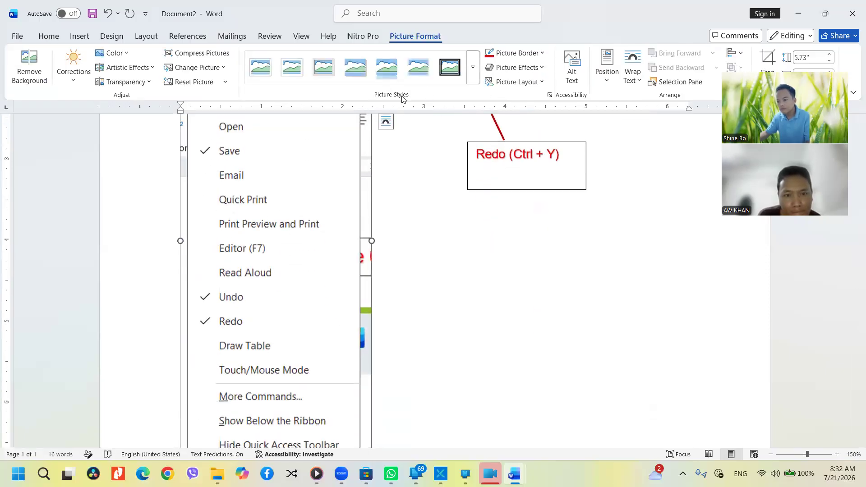
Set the menu screenshot's text wrapping to Through
{"action": "left_click", "coordinate": [527, 68]}
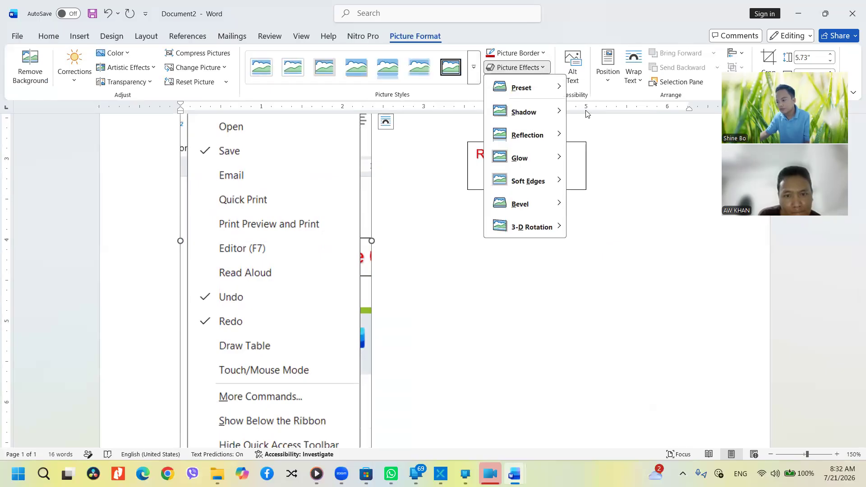
{"action": "left_click", "coordinate": [578, 87]}
{"action": "left_click", "coordinate": [610, 77]}
{"action": "left_click", "coordinate": [631, 80]}
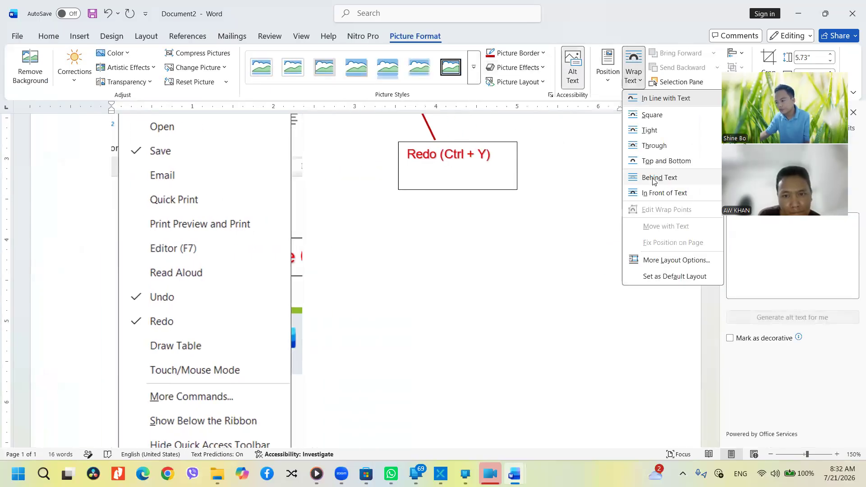
{"action": "left_click", "coordinate": [655, 145]}
Drag the floating screenshot below the toolbar image, left of the Save callout
{"action": "left_click_drag", "start_coordinate": [273, 242], "coordinate": [491, 357]}
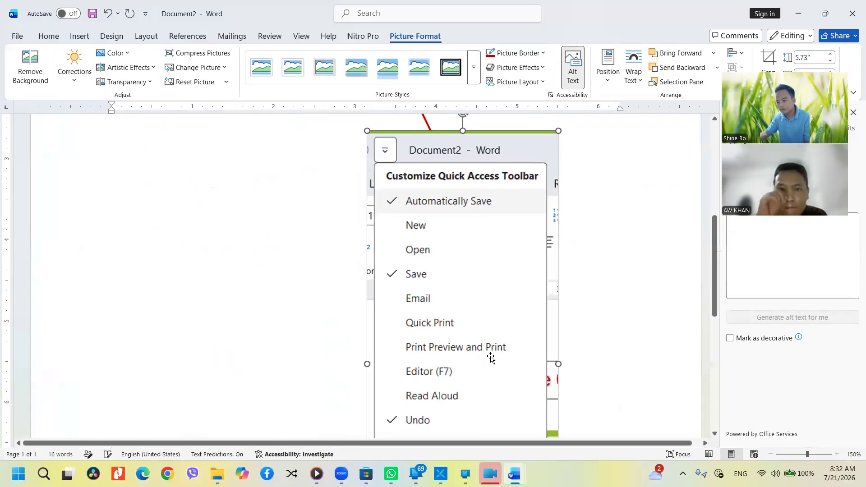
{"action": "scroll", "coordinate": [490, 358], "scroll_direction": "down", "scroll_amount": 7}
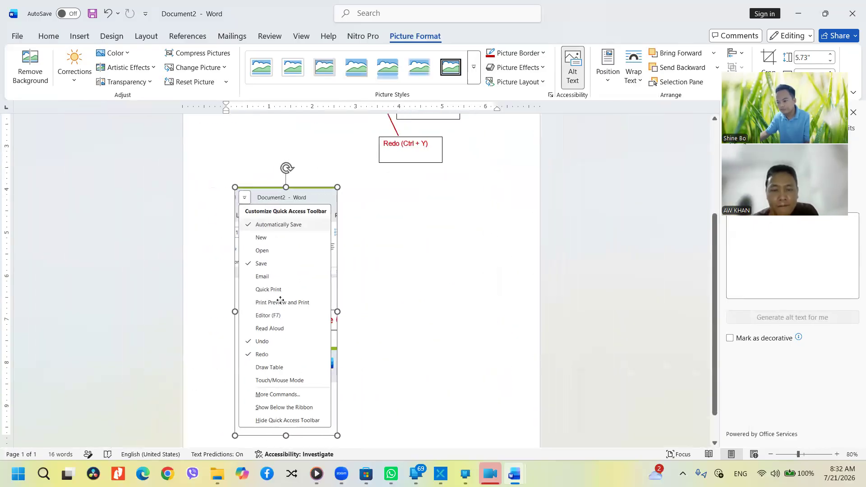
{"action": "scroll", "coordinate": [282, 291], "scroll_direction": "up", "scroll_amount": 3}
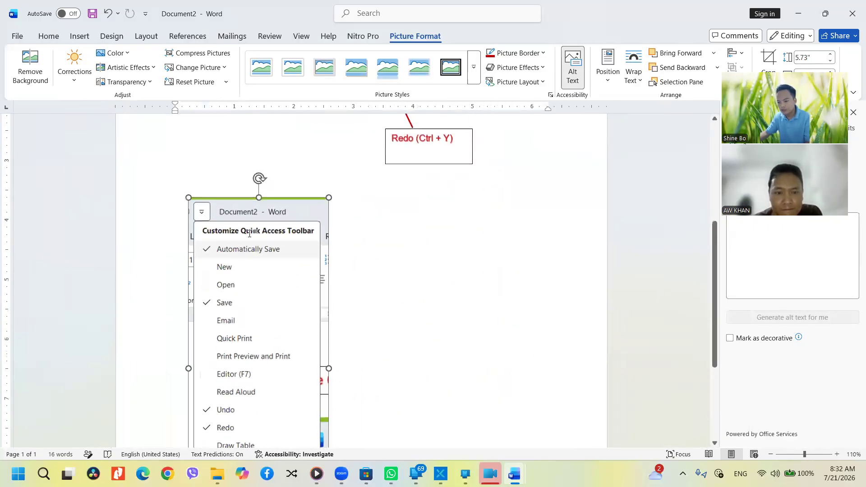
{"action": "scroll", "coordinate": [250, 234], "scroll_direction": "up", "scroll_amount": 3}
{"action": "left_click_drag", "start_coordinate": [235, 319], "coordinate": [179, 212]}
{"action": "scroll", "coordinate": [235, 242], "scroll_direction": "up", "scroll_amount": 4}
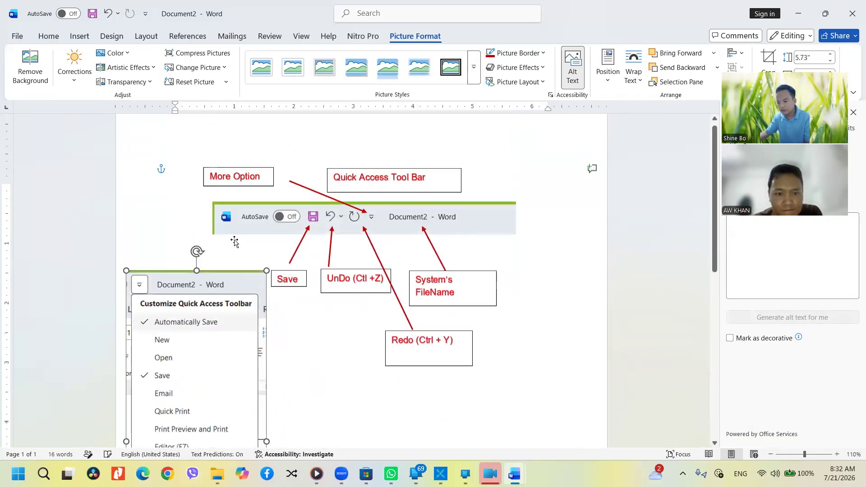
Move the menu screenshot up over the More Option callout, then back down below the toolbar image
{"action": "scroll", "coordinate": [234, 242], "scroll_direction": "up", "scroll_amount": 1}
{"action": "left_click_drag", "start_coordinate": [157, 314], "coordinate": [87, 206]}
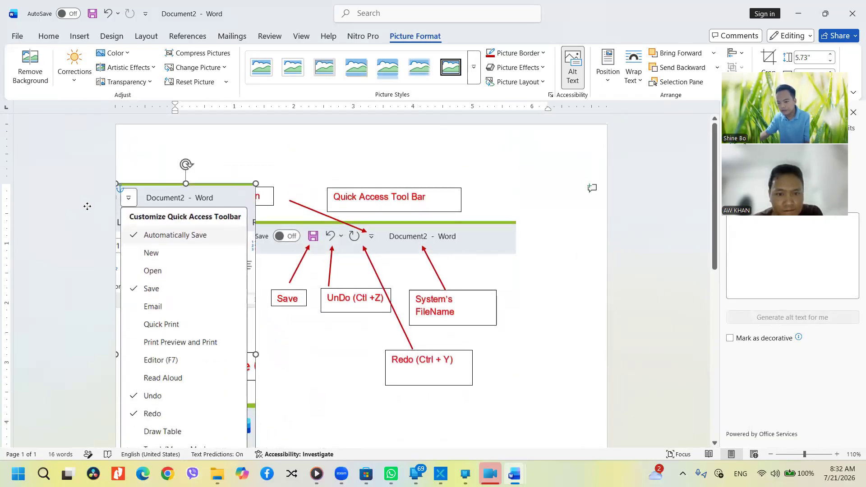
{"action": "left_click_drag", "start_coordinate": [196, 230], "coordinate": [293, 347]}
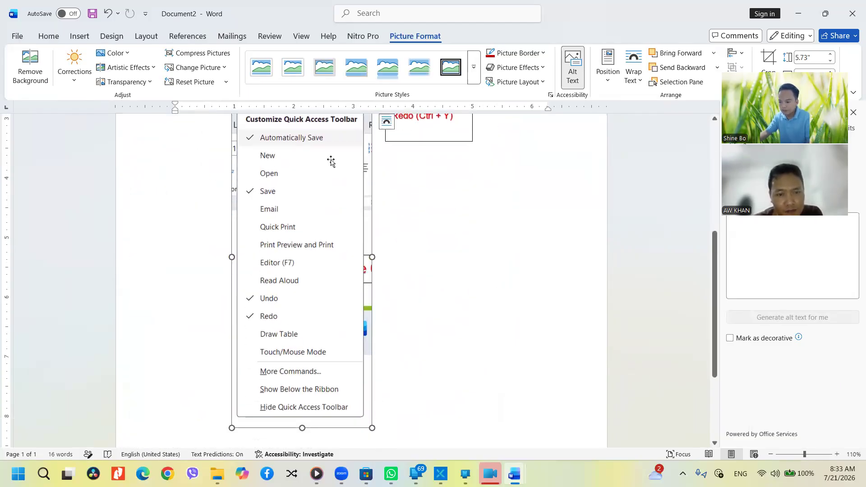
Scroll through the page to review the screenshot beneath the Save and UnDo callouts
{"action": "scroll", "coordinate": [334, 169], "scroll_direction": "up", "scroll_amount": 4, "text": "ctrl"}
{"action": "scroll", "coordinate": [282, 170], "scroll_direction": "down", "scroll_amount": 6}
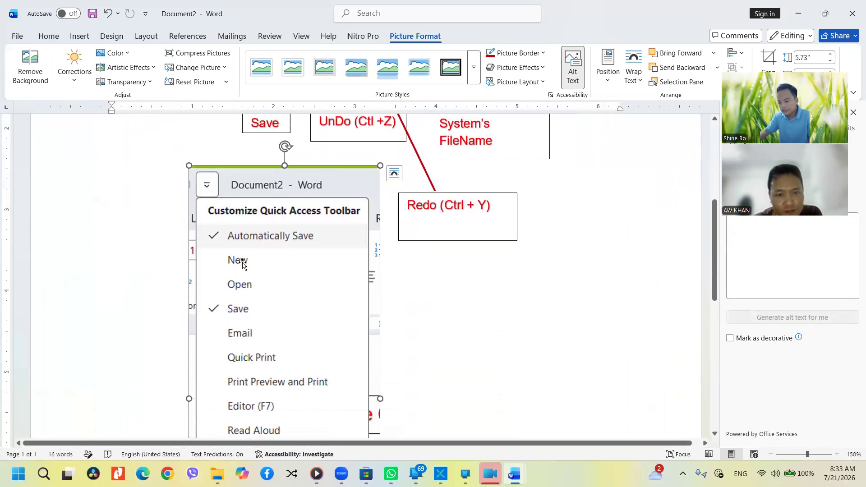
{"action": "scroll", "coordinate": [248, 288], "scroll_direction": "down", "scroll_amount": 2}
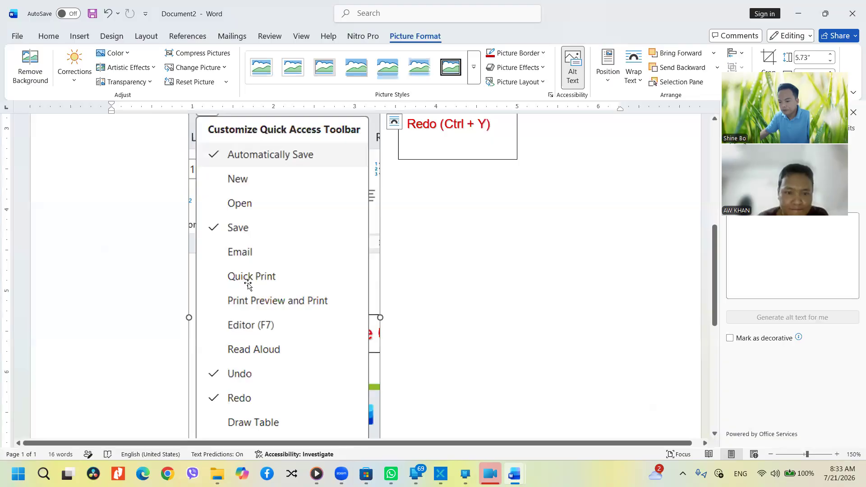
{"action": "scroll", "coordinate": [248, 283], "scroll_direction": "down", "scroll_amount": 2}
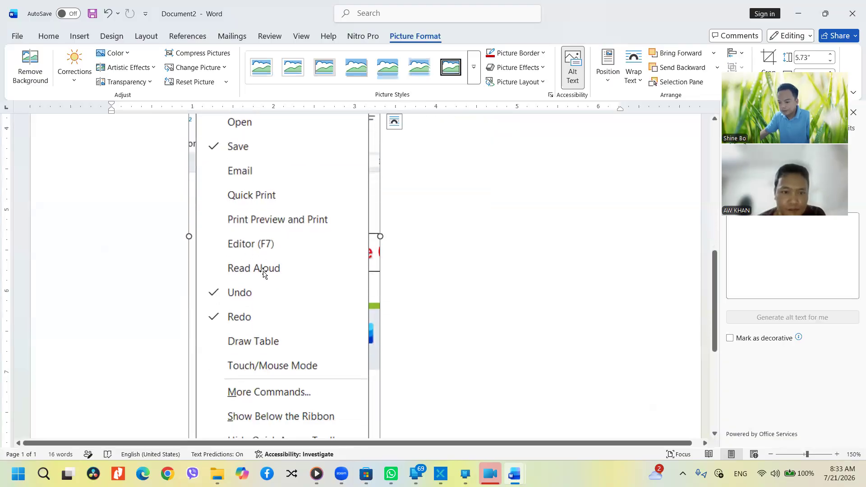
{"action": "scroll", "coordinate": [264, 273], "scroll_direction": "down", "scroll_amount": 2}
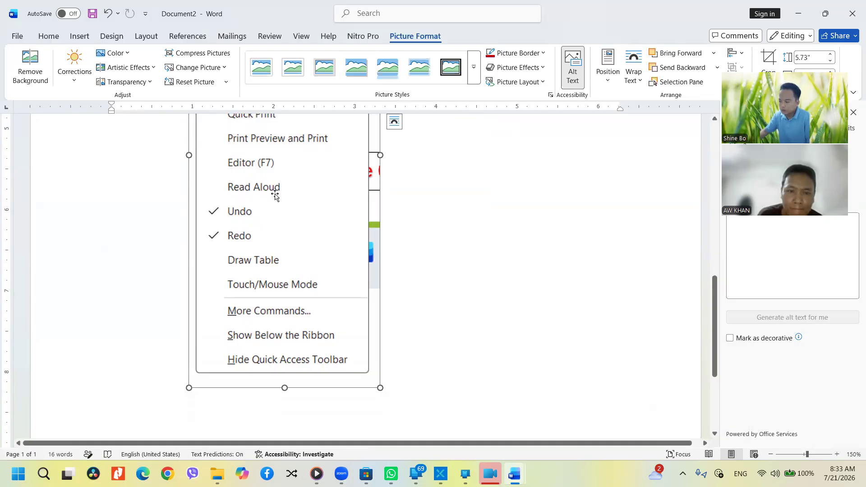
{"action": "scroll", "coordinate": [254, 271], "scroll_direction": "down", "scroll_amount": 2}
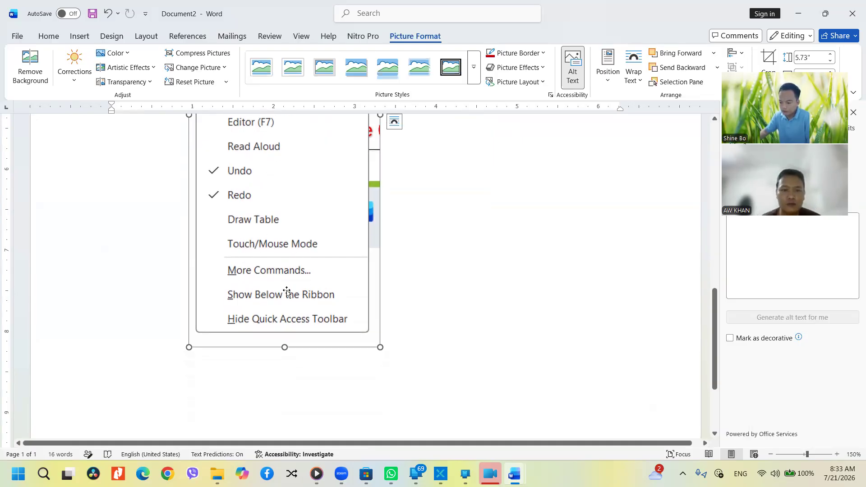
{"action": "scroll", "coordinate": [448, 319], "scroll_direction": "up", "scroll_amount": 10}
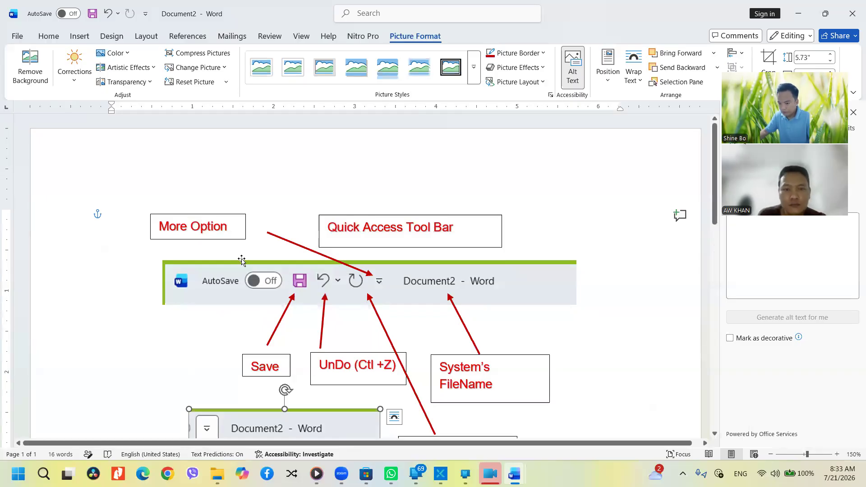
Tick New, Email and Read Aloud in the Customize Quick Access Toolbar list
{"action": "left_click", "coordinate": [145, 13]}
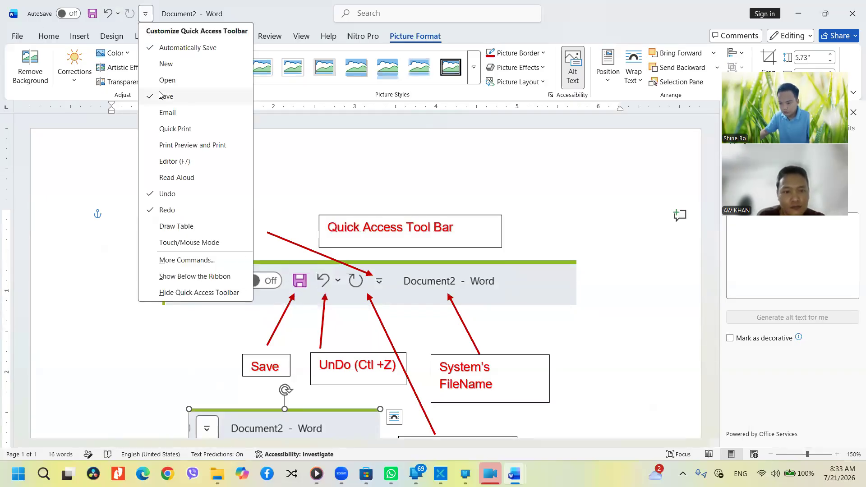
{"action": "left_click", "coordinate": [166, 65]}
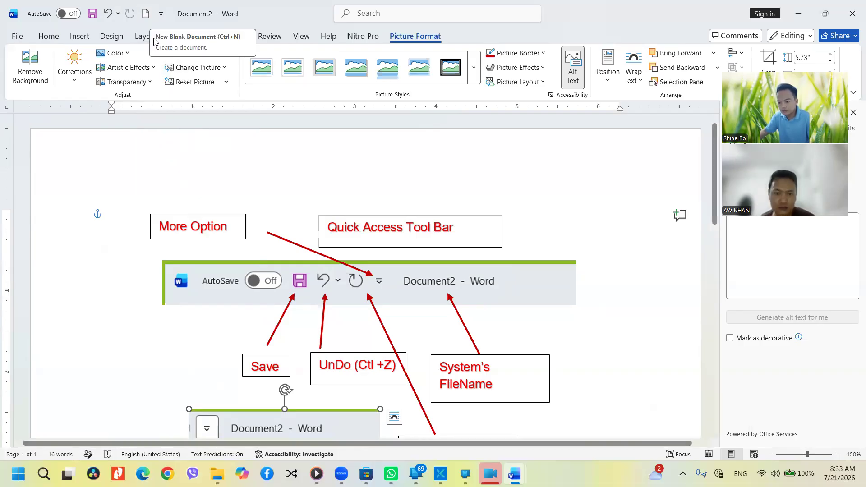
{"action": "left_click", "coordinate": [161, 14]}
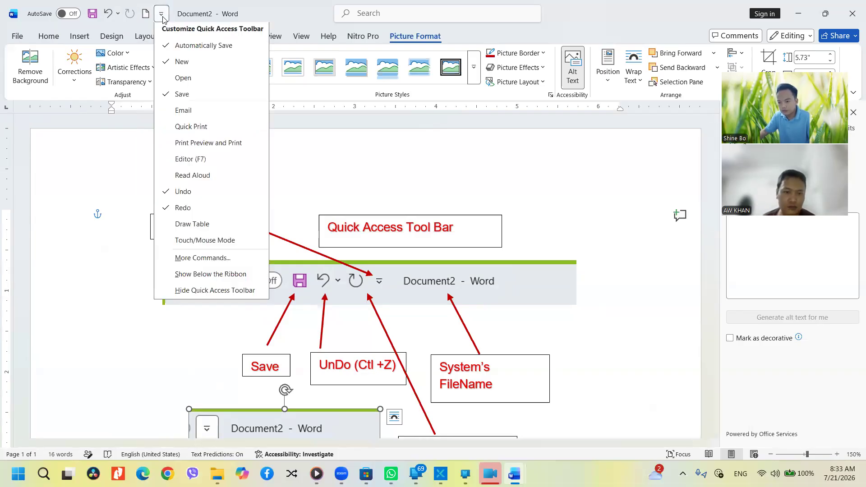
{"action": "left_click", "coordinate": [189, 114]}
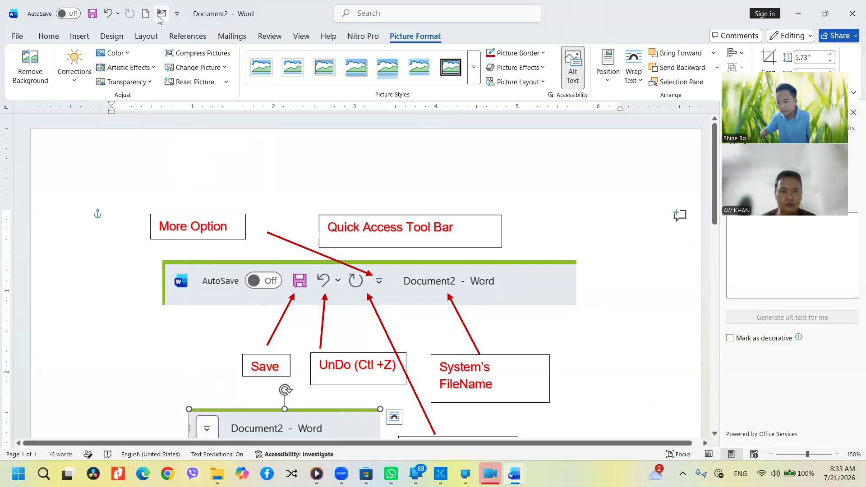
{"action": "left_click", "coordinate": [177, 14]}
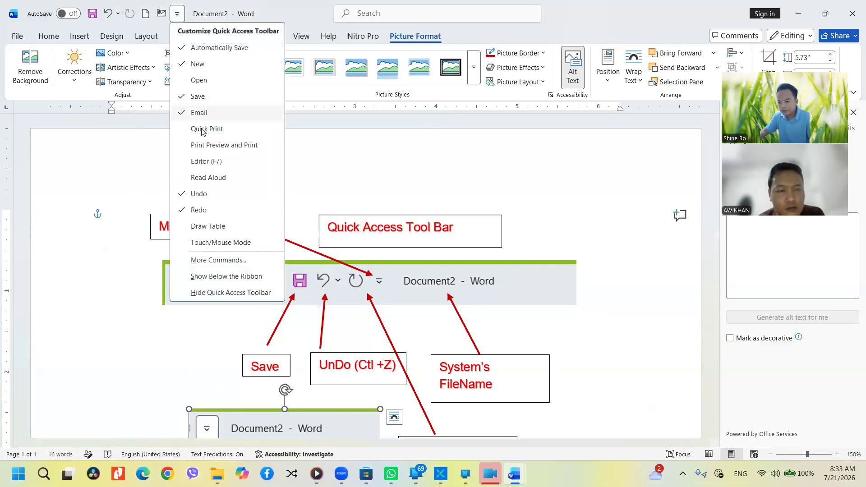
{"action": "left_click", "coordinate": [211, 178]}
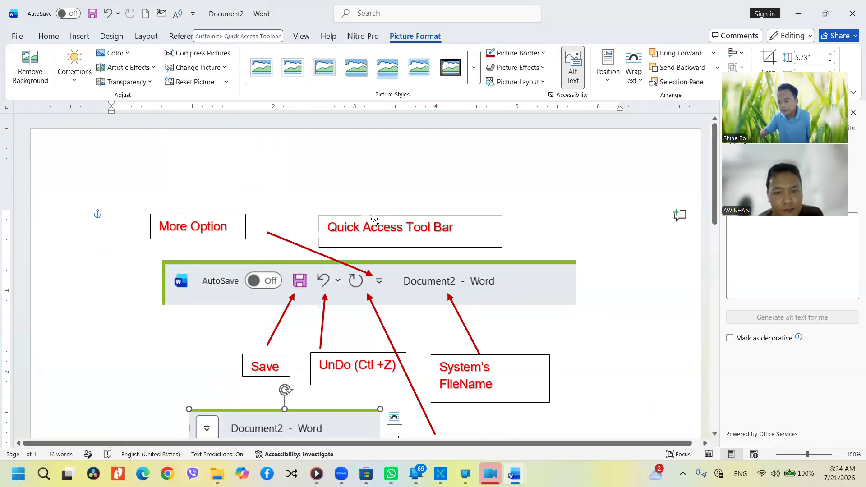
Prefix the callout title with 'Customize' and widen its box to fit on one line
{"action": "left_click", "coordinate": [331, 226]}
{"action": "type", "text": "C"}
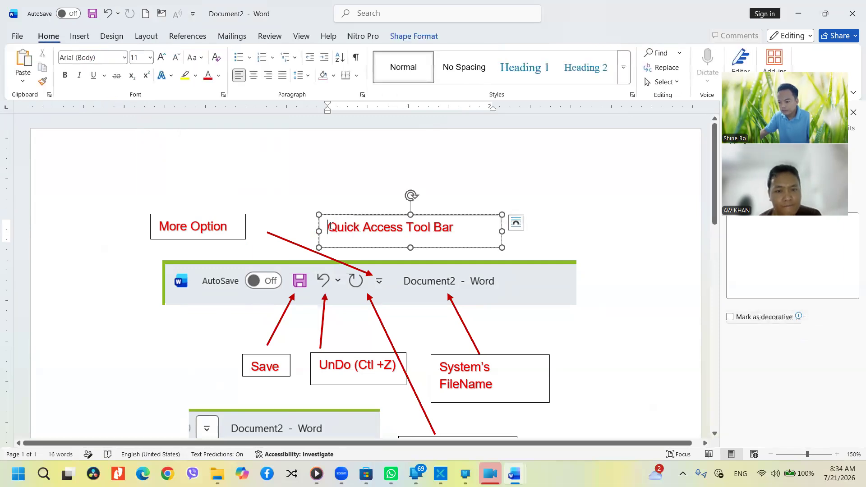
{"action": "type", "text": "ustomize"}
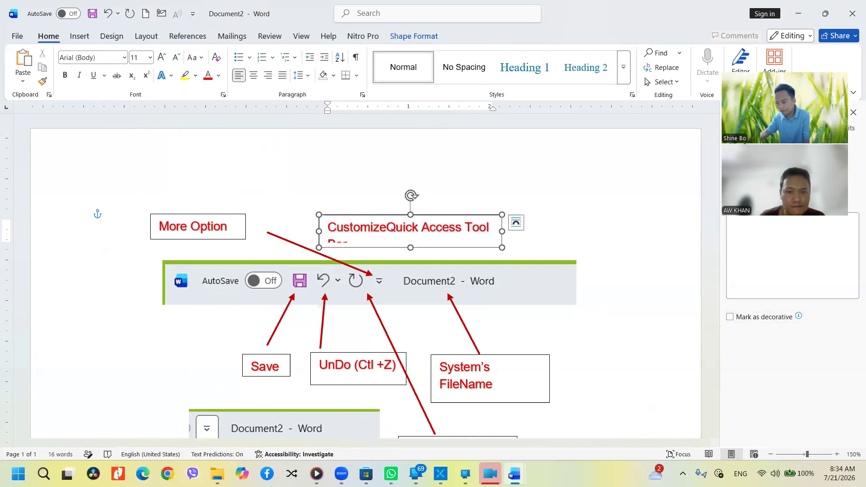
{"action": "left_click_drag", "start_coordinate": [502, 231], "coordinate": [630, 232]}
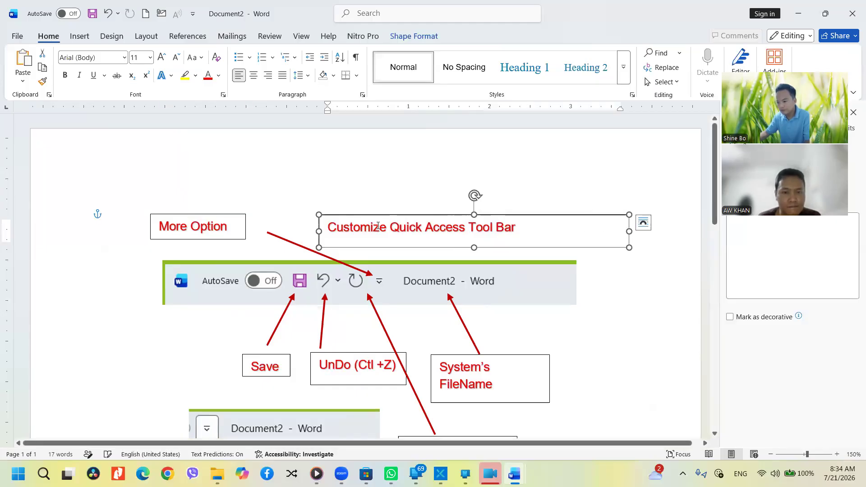
{"action": "left_click", "coordinate": [191, 14]}
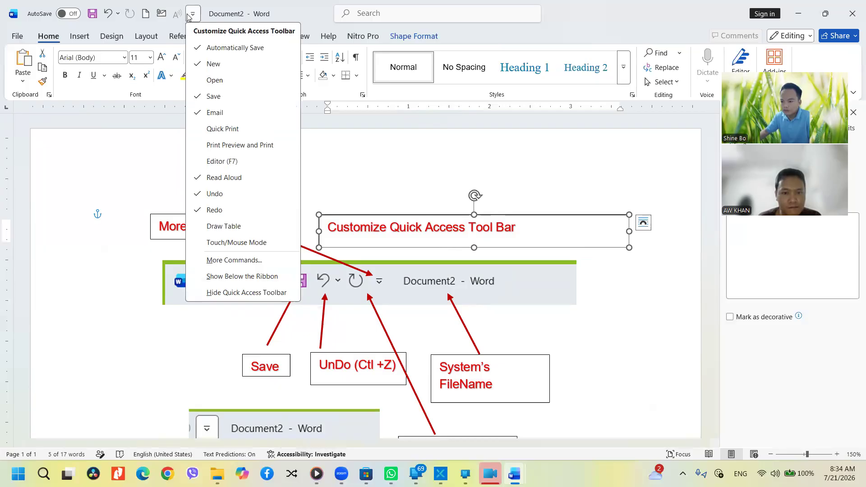
Remove AutoSave and Email from the Quick Access Toolbar
{"action": "left_click", "coordinate": [208, 48]}
{"action": "left_click", "coordinate": [130, 14]}
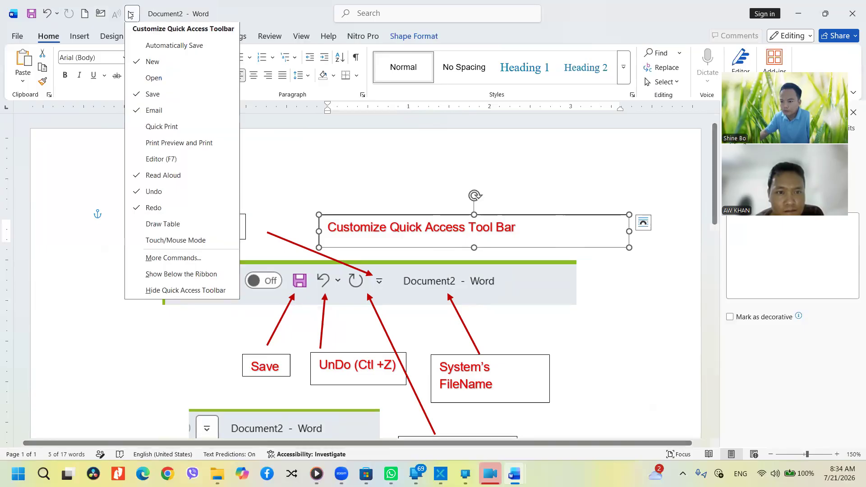
{"action": "left_click", "coordinate": [155, 112]}
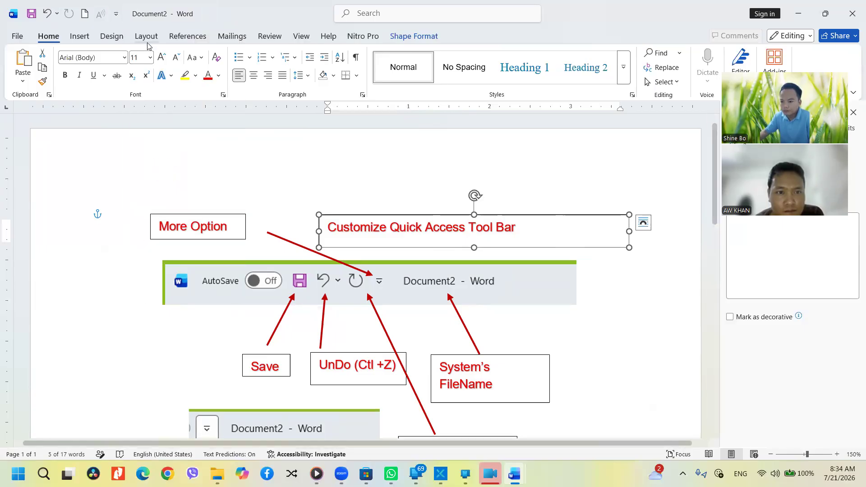
Add Draw Table to the Quick Access Toolbar, then remove it again
{"action": "left_click", "coordinate": [116, 14]}
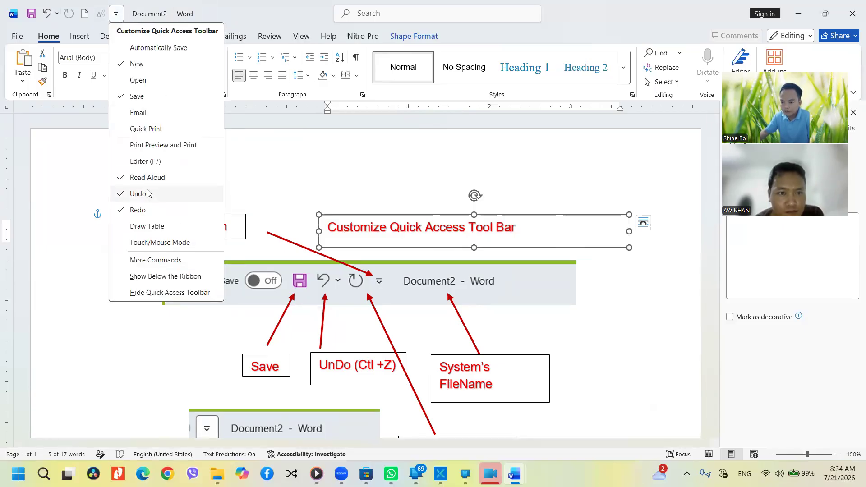
{"action": "left_click", "coordinate": [153, 227]}
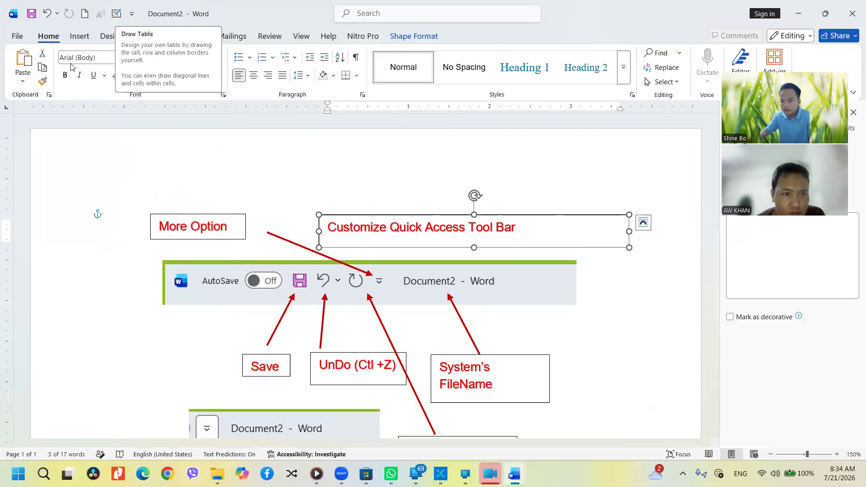
{"action": "left_click", "coordinate": [132, 13]}
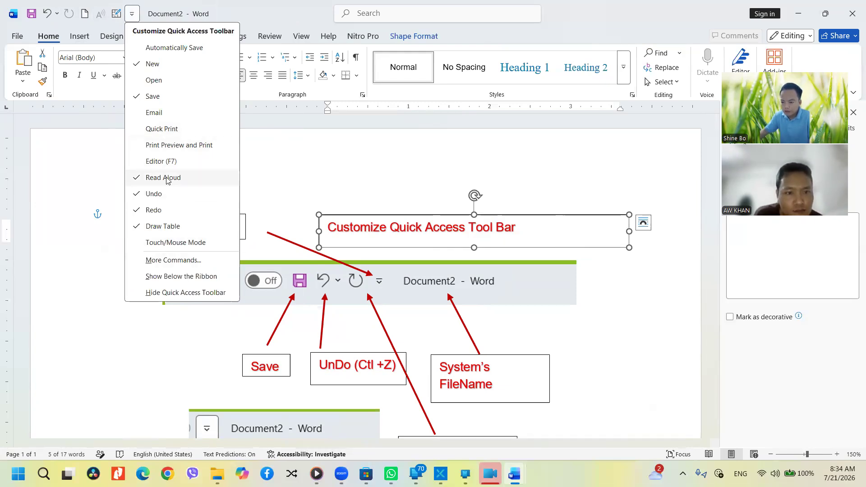
{"action": "left_click", "coordinate": [167, 226]}
{"action": "left_click", "coordinate": [212, 175]}
{"action": "scroll", "coordinate": [321, 234], "scroll_direction": "down", "scroll_amount": 5}
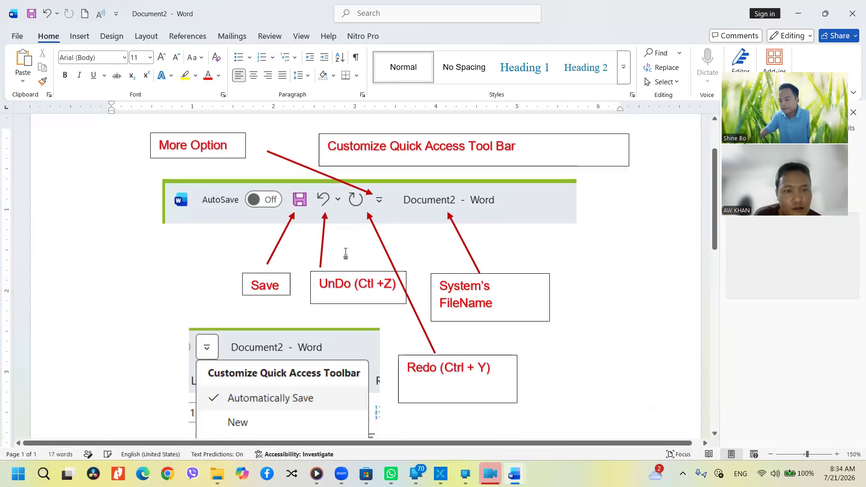
{"action": "scroll", "coordinate": [347, 254], "scroll_direction": "down", "scroll_amount": 10}
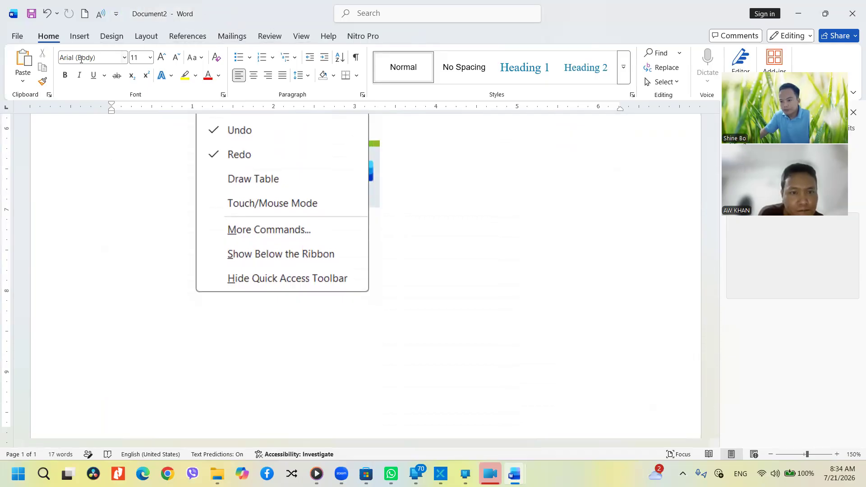
Open Save As from the toolbar's Save icon, showing recent folders like Documents and Downloads
{"action": "left_click", "coordinate": [32, 15]}
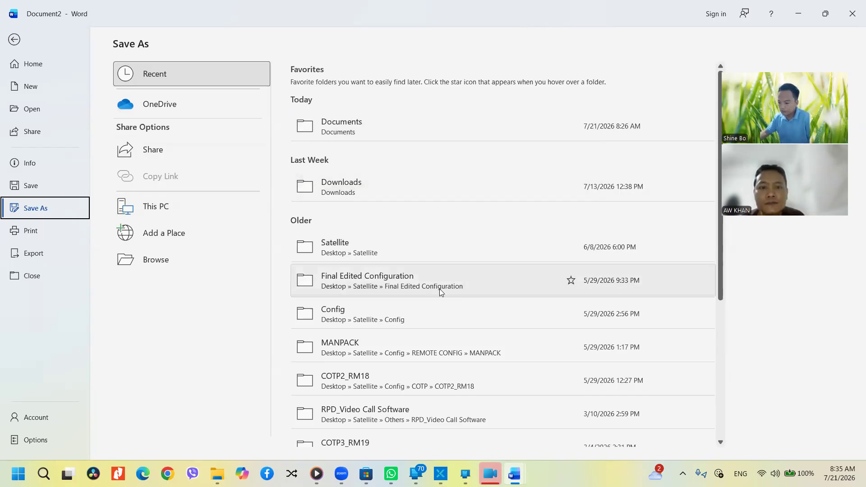
Compare the OneDrive and Recent save locations, then open the Share pane
{"action": "scroll", "coordinate": [439, 289], "scroll_direction": "down", "scroll_amount": 5}
{"action": "scroll", "coordinate": [444, 324], "scroll_direction": "up", "scroll_amount": 5}
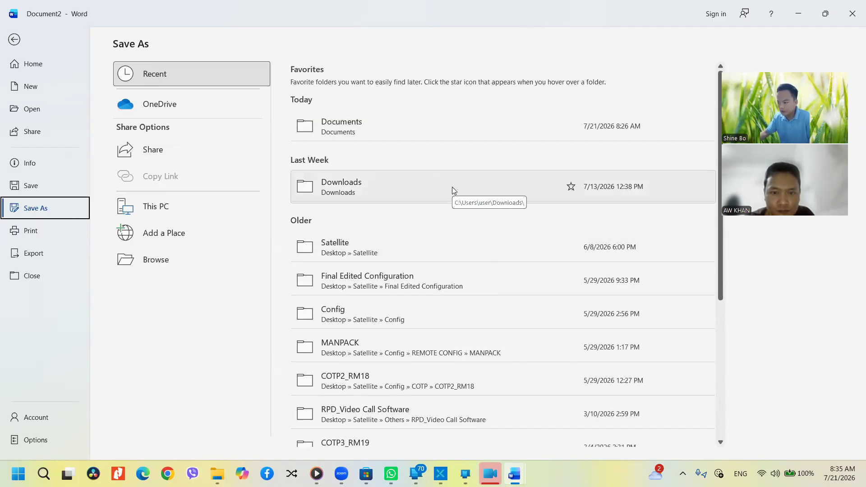
{"action": "left_click", "coordinate": [160, 107]}
{"action": "left_click", "coordinate": [164, 72]}
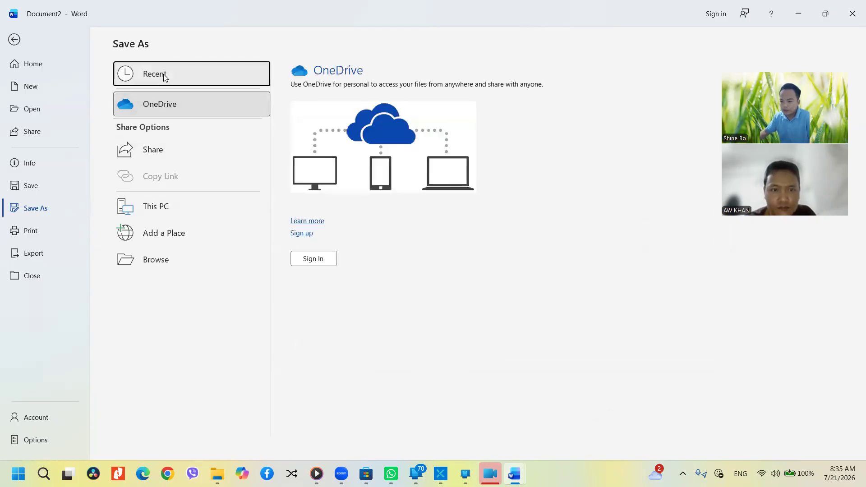
{"action": "left_click", "coordinate": [177, 105]}
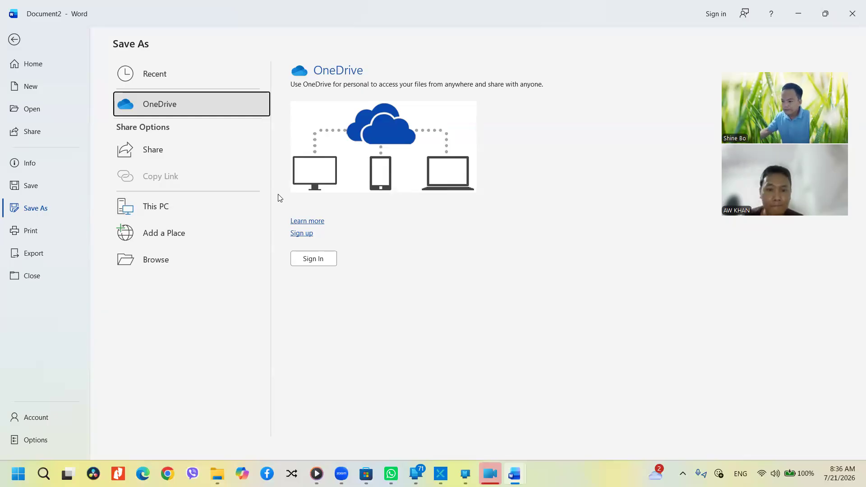
{"action": "left_click", "coordinate": [155, 150]}
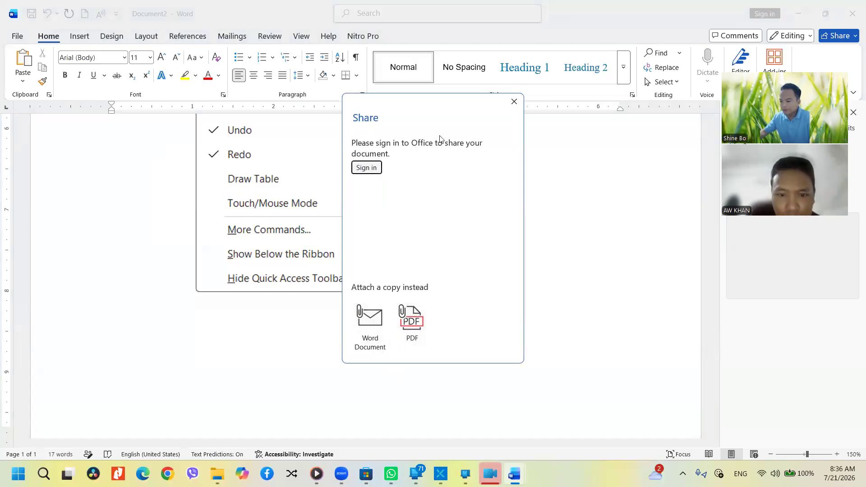
Close the Share pane, return to the document, and reopen the Save As page
{"action": "left_click", "coordinate": [514, 103]}
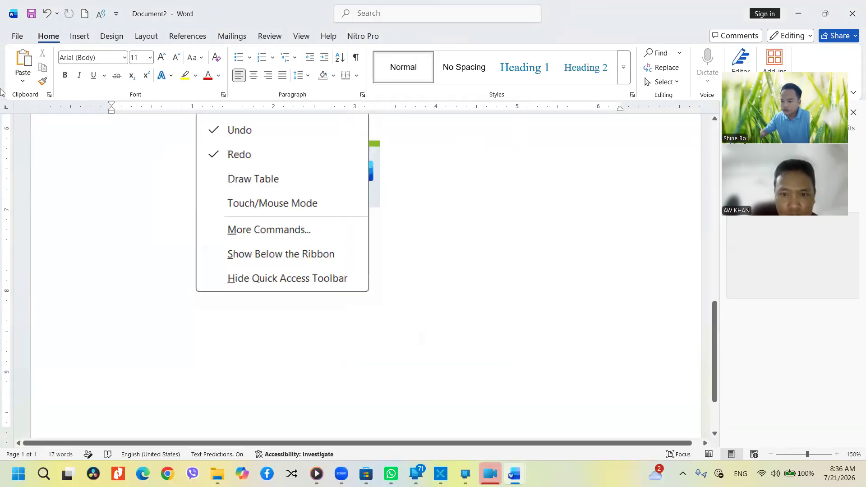
{"action": "left_click", "coordinate": [17, 37]}
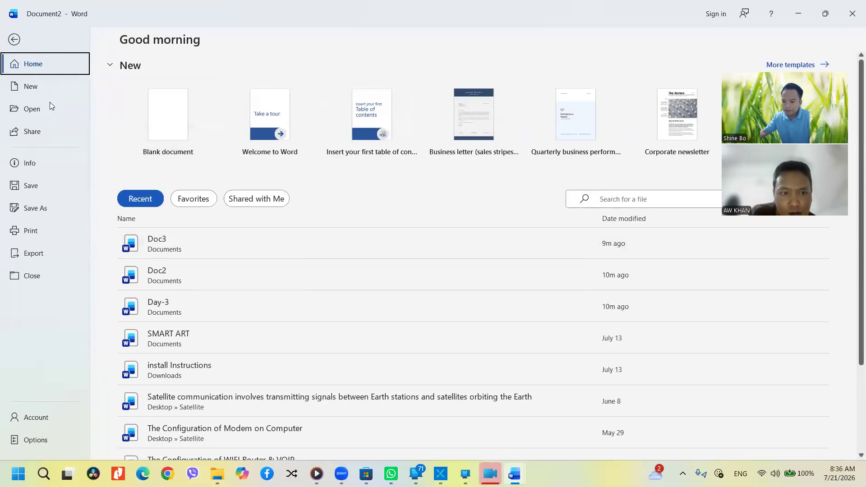
{"action": "left_click", "coordinate": [14, 40]}
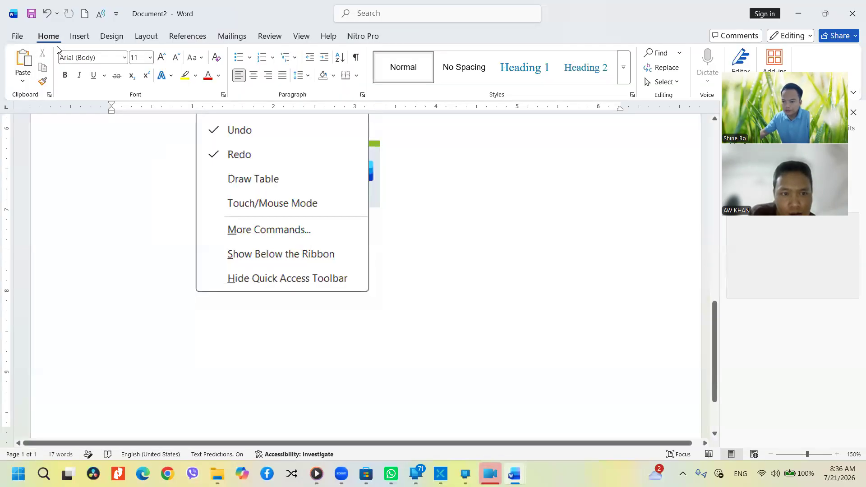
{"action": "left_click", "coordinate": [31, 15]}
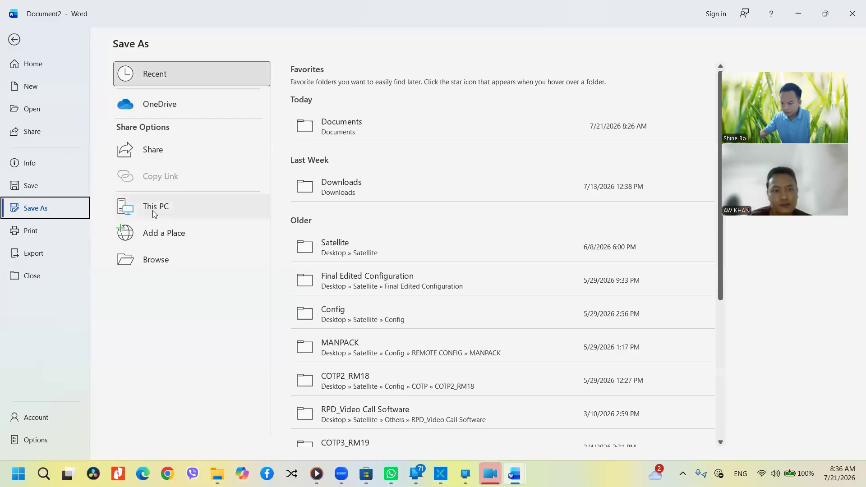
Open the full Save As dialog from This PC > Browse and enlarge it
{"action": "left_click", "coordinate": [166, 210]}
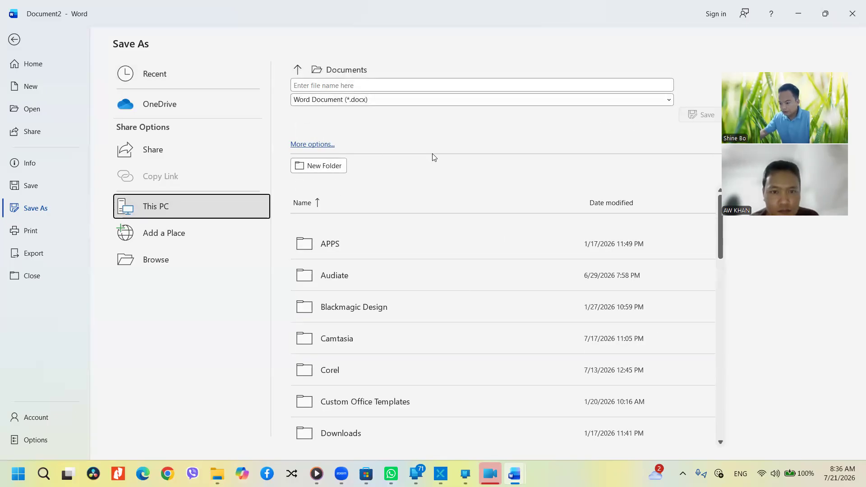
{"action": "scroll", "coordinate": [338, 254], "scroll_direction": "down", "scroll_amount": 5}
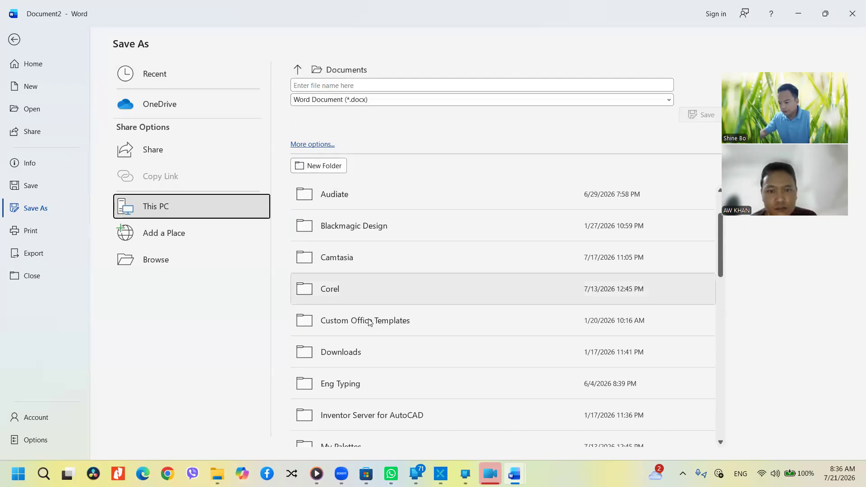
{"action": "scroll", "coordinate": [369, 321], "scroll_direction": "down", "scroll_amount": 1}
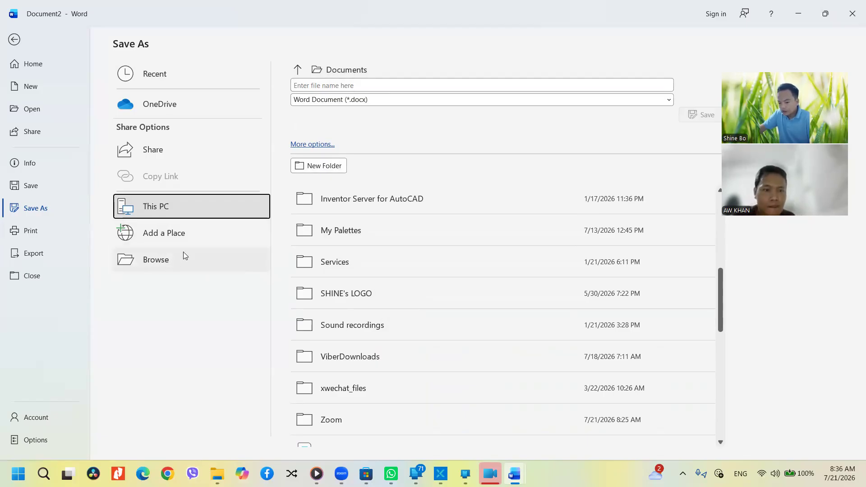
{"action": "left_click", "coordinate": [155, 265]}
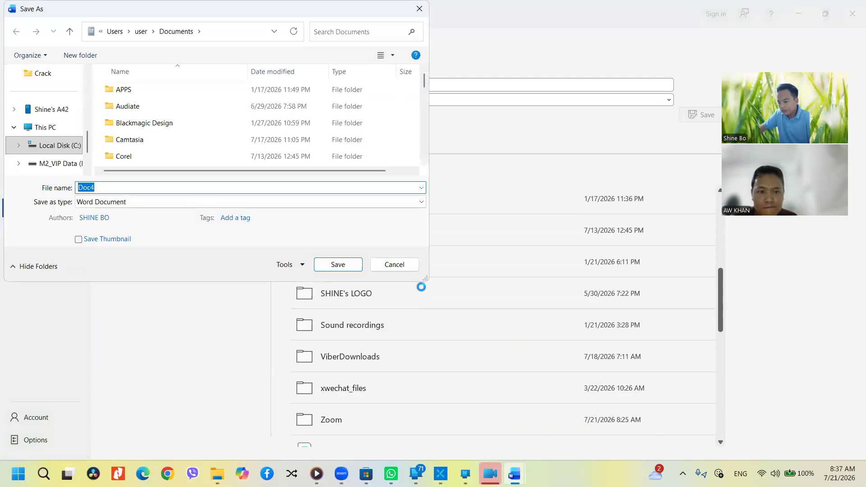
{"action": "left_click_drag", "start_coordinate": [425, 276], "coordinate": [532, 329]}
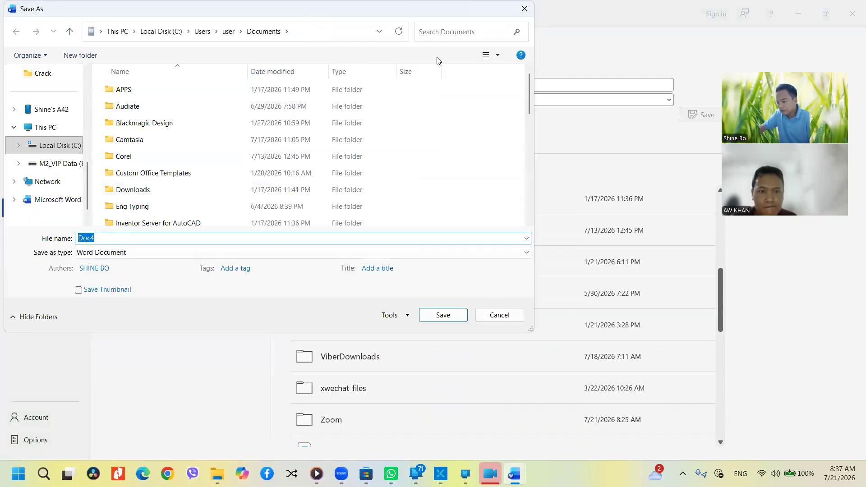
Go to This PC and inspect drives Local Disk (C:) and M2_VIP Data (E:), keeping file name Doc4
{"action": "left_click", "coordinate": [183, 177]}
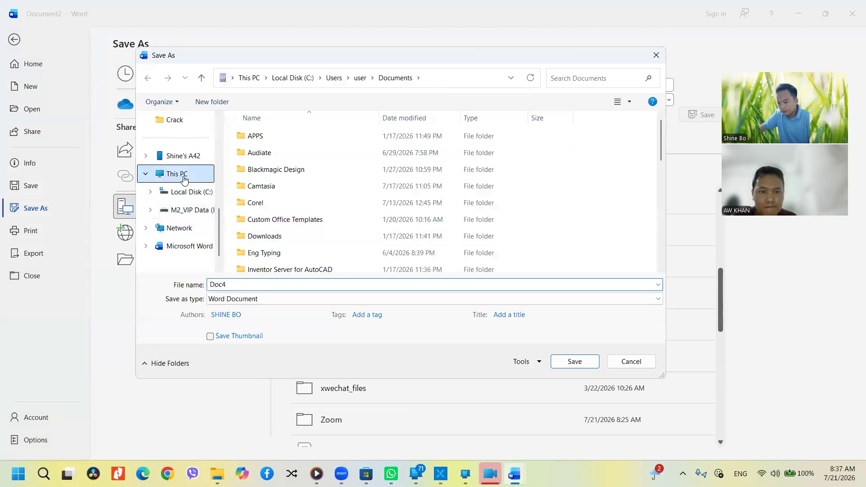
{"action": "left_click", "coordinate": [318, 141]}
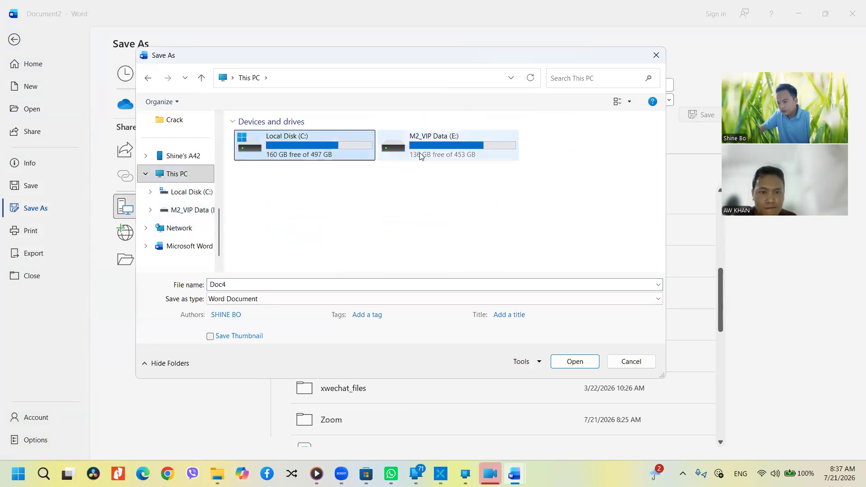
{"action": "left_click", "coordinate": [442, 145]}
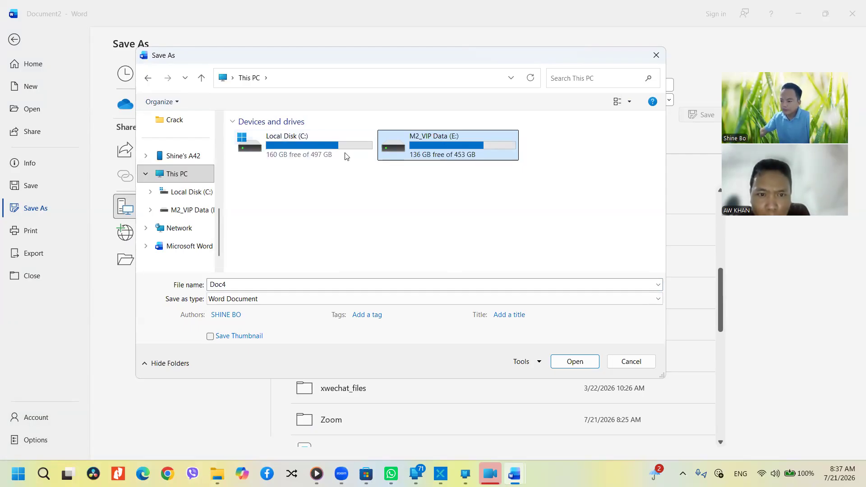
{"action": "left_click", "coordinate": [335, 145]}
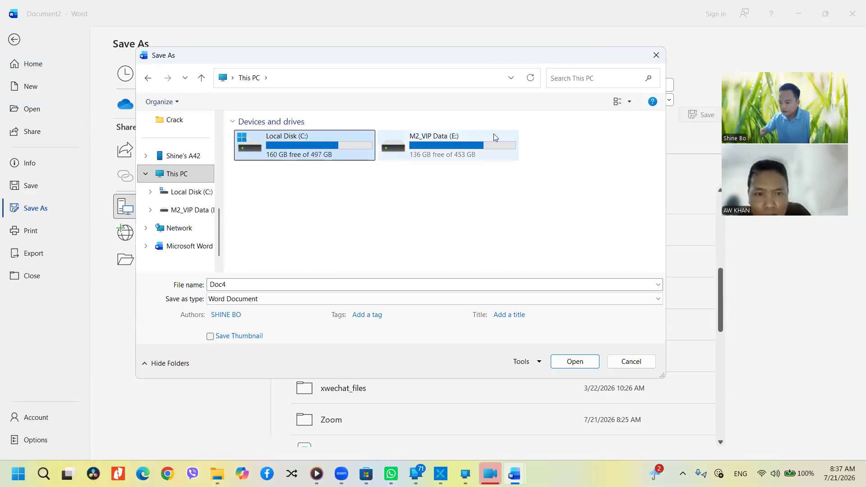
{"action": "left_click", "coordinate": [494, 151]}
{"action": "left_click", "coordinate": [307, 150]}
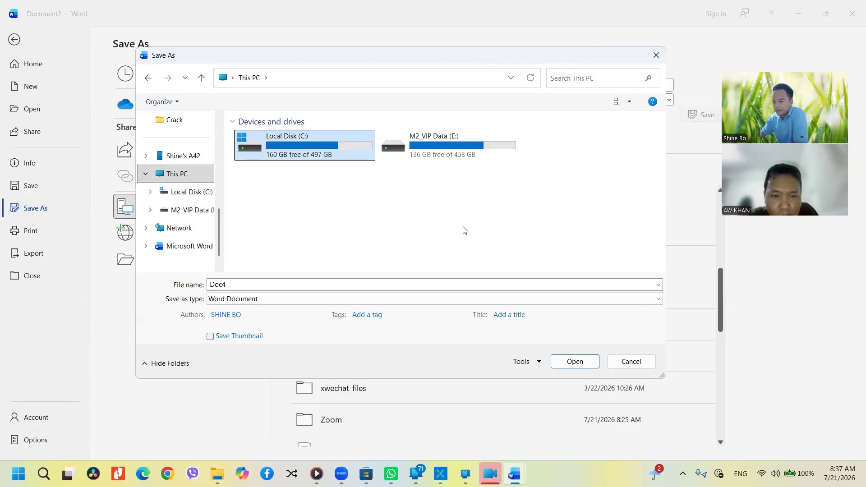
{"action": "left_click", "coordinate": [460, 154]}
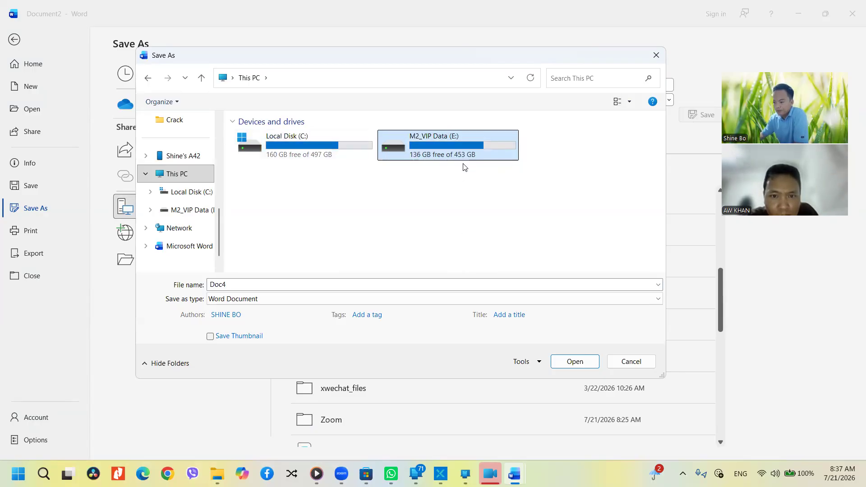
{"action": "left_click", "coordinate": [367, 151]}
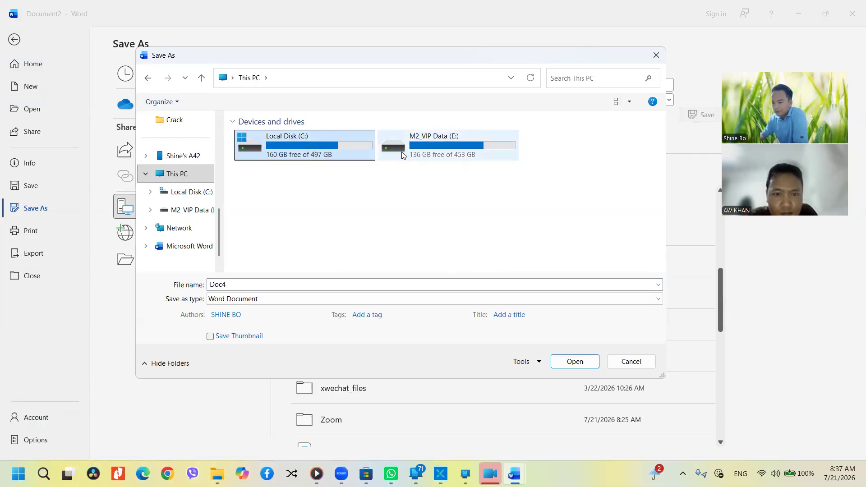
{"action": "left_click", "coordinate": [434, 155]}
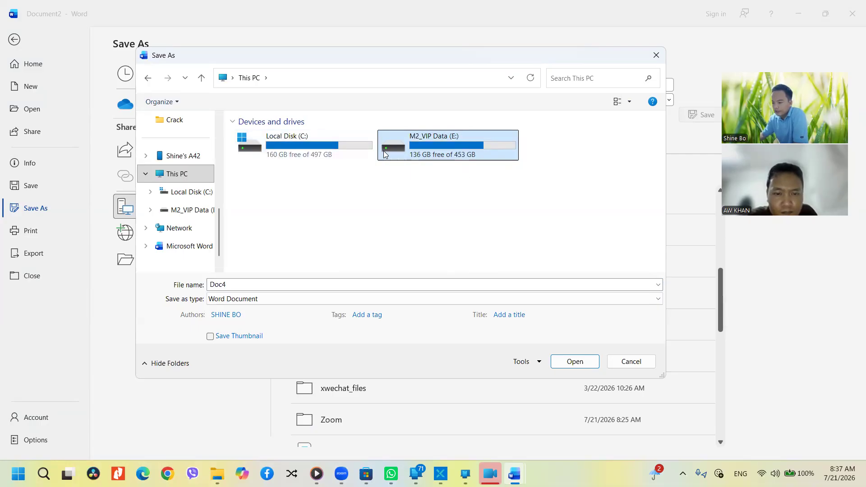
{"action": "left_click", "coordinate": [318, 156]}
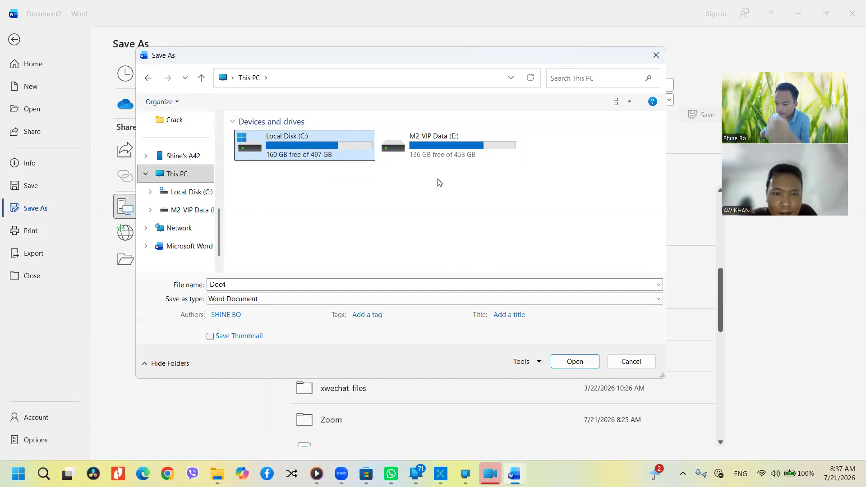
{"action": "left_click", "coordinate": [457, 137]}
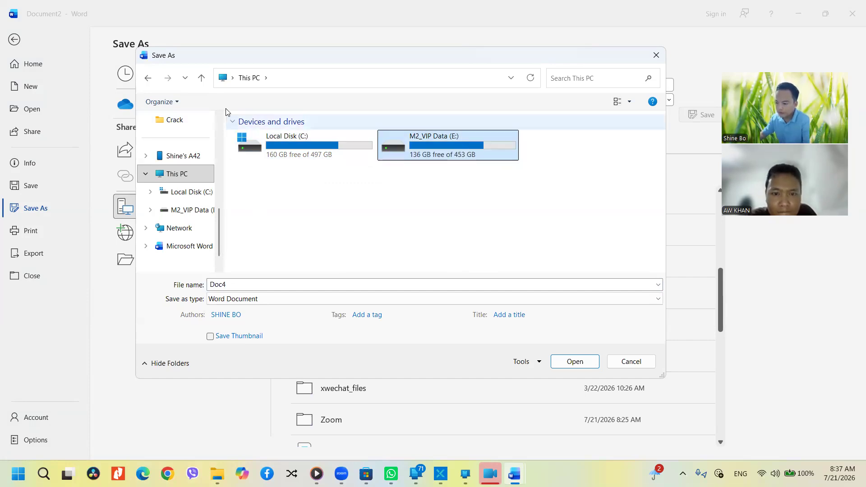
{"action": "left_click", "coordinate": [233, 79]}
{"action": "left_click", "coordinate": [233, 78]}
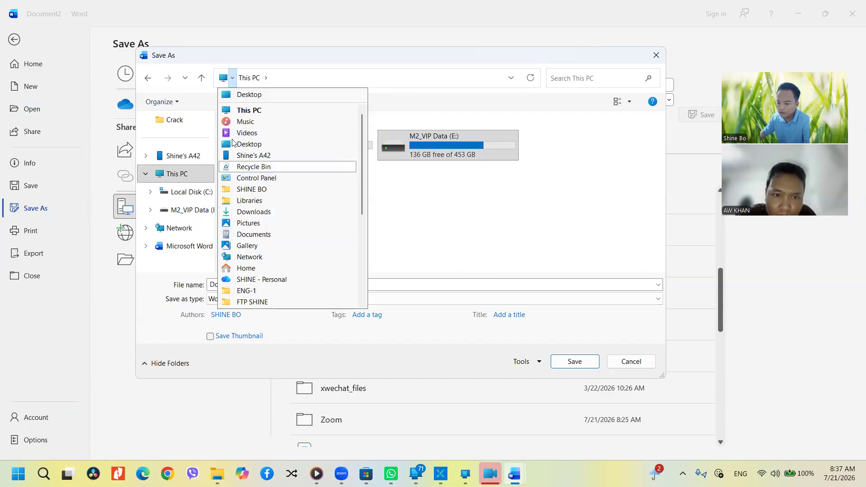
{"action": "left_click", "coordinate": [294, 78]}
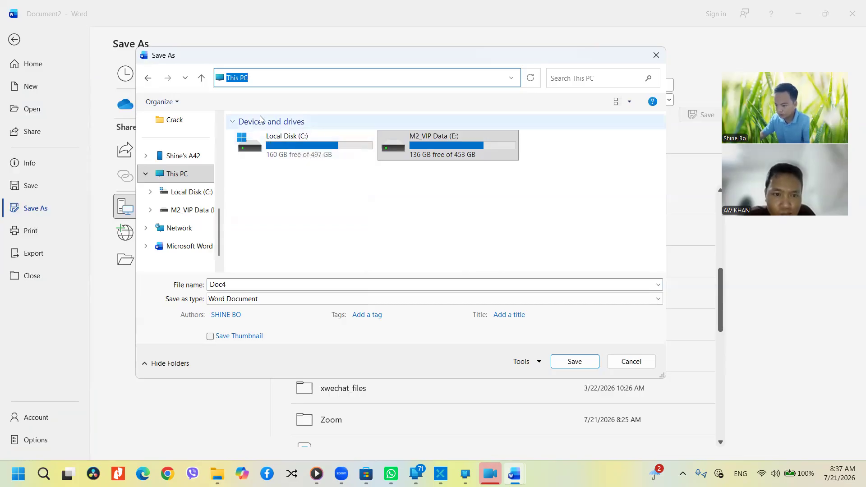
Create a new folder named 'Teaching Word' on the M2_VIP Data (E:) drive
{"action": "double_click", "coordinate": [431, 150]}
{"action": "scroll", "coordinate": [310, 216], "scroll_direction": "down", "scroll_amount": 3}
{"action": "scroll", "coordinate": [310, 217], "scroll_direction": "down", "scroll_amount": 1}
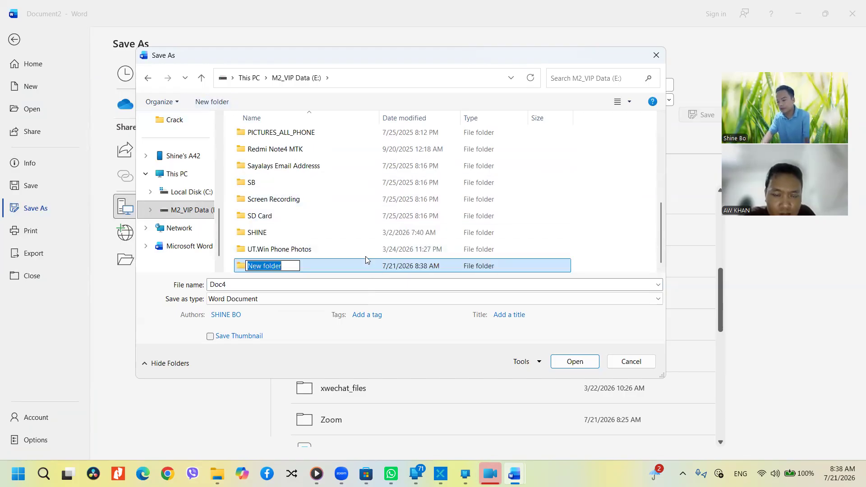
{"action": "type", "text": "Teachin"}
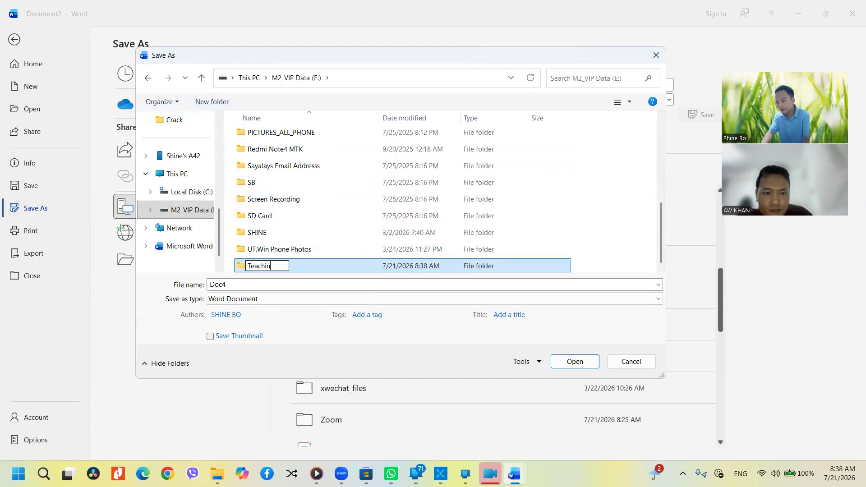
{"action": "type", "text": "g Word"}
{"action": "key", "text": "Return"}
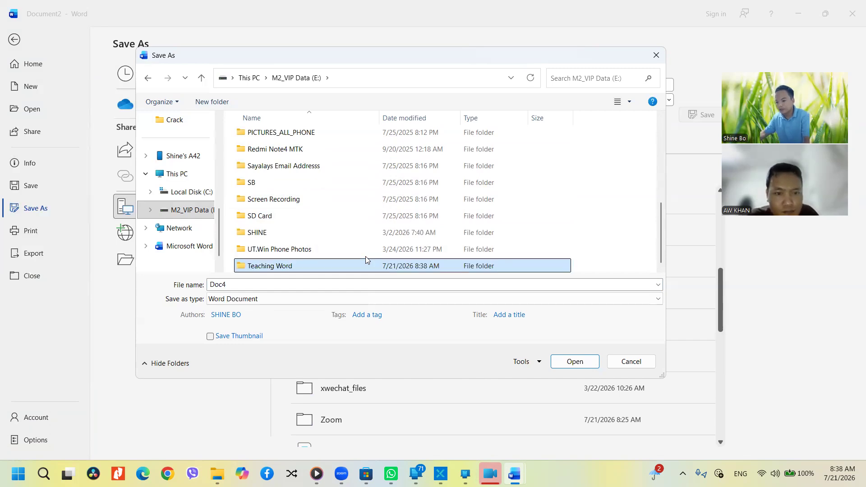
{"action": "double_click", "coordinate": [354, 266]}
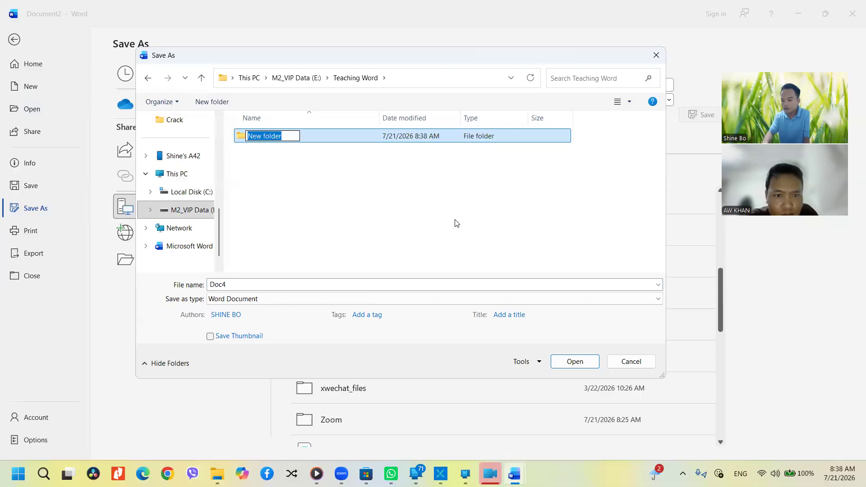
{"action": "key", "text": "Return"}
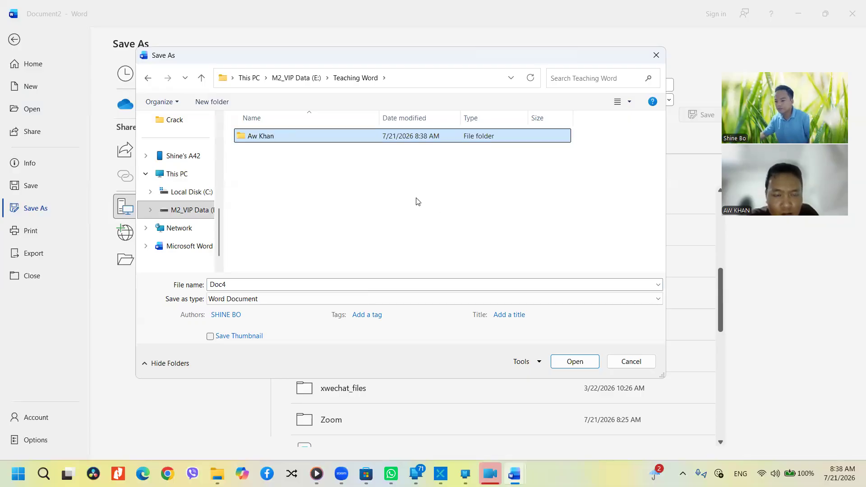
{"action": "double_click", "coordinate": [297, 136]}
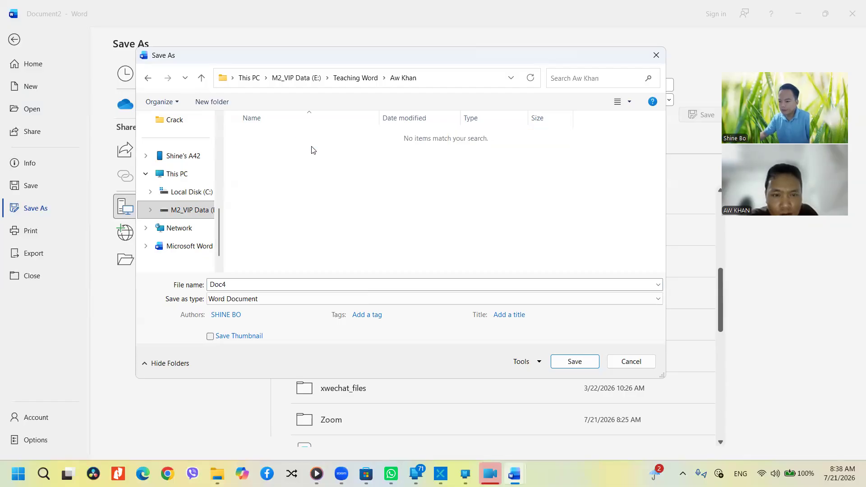
{"action": "left_click", "coordinate": [256, 285]}
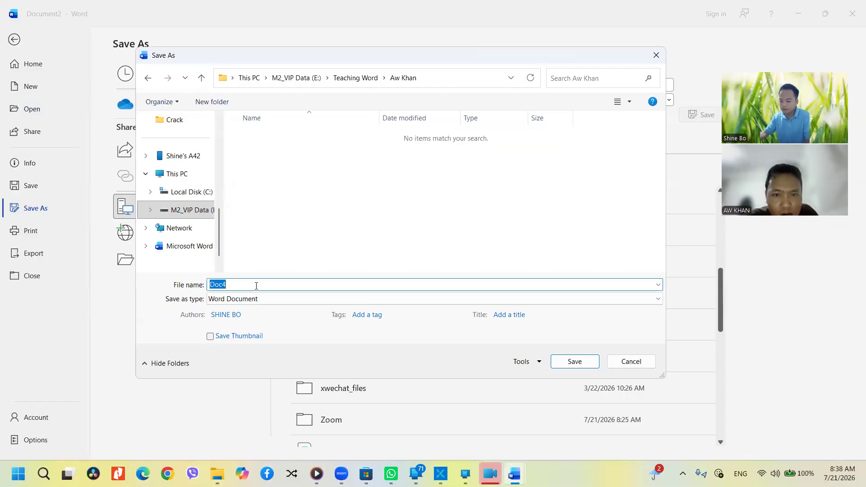
{"action": "type", "text": "Day"}
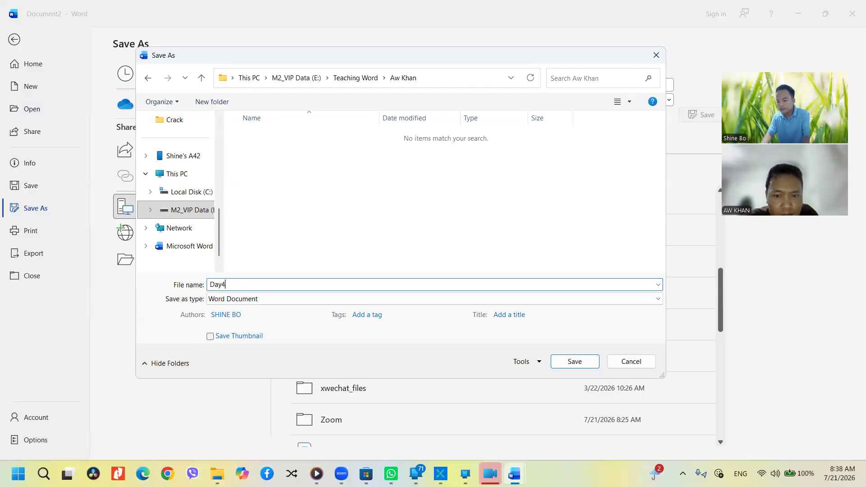
{"action": "type", "text": "4"}
{"action": "key", "text": "Return"}
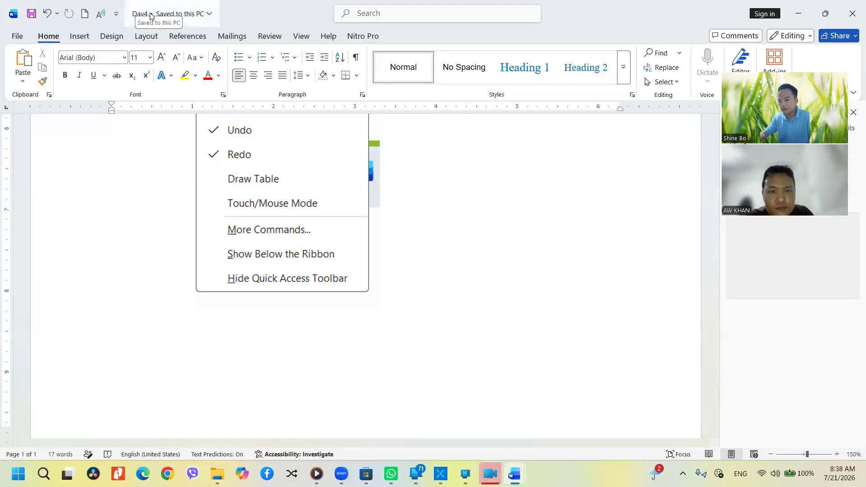
Scroll through the saved Day4 document and close its window
{"action": "scroll", "coordinate": [320, 318], "scroll_direction": "up", "scroll_amount": 10}
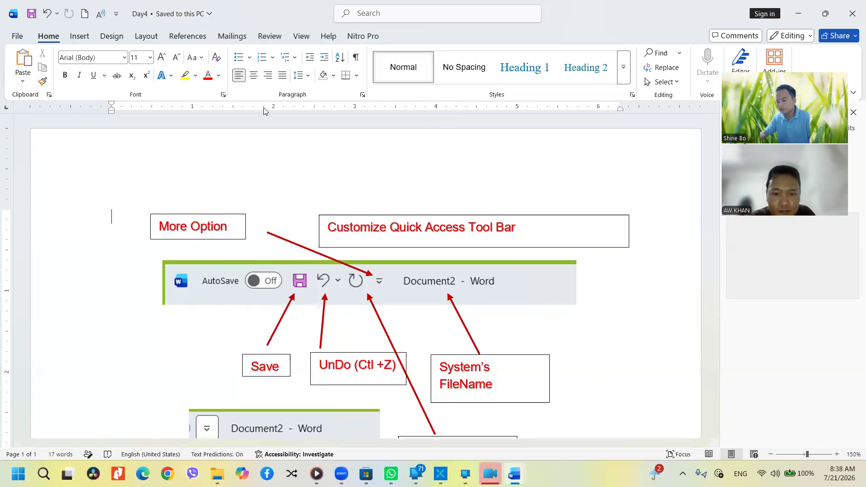
{"action": "scroll", "coordinate": [359, 304], "scroll_direction": "down", "scroll_amount": 3}
{"action": "scroll", "coordinate": [359, 303], "scroll_direction": "down", "scroll_amount": 3}
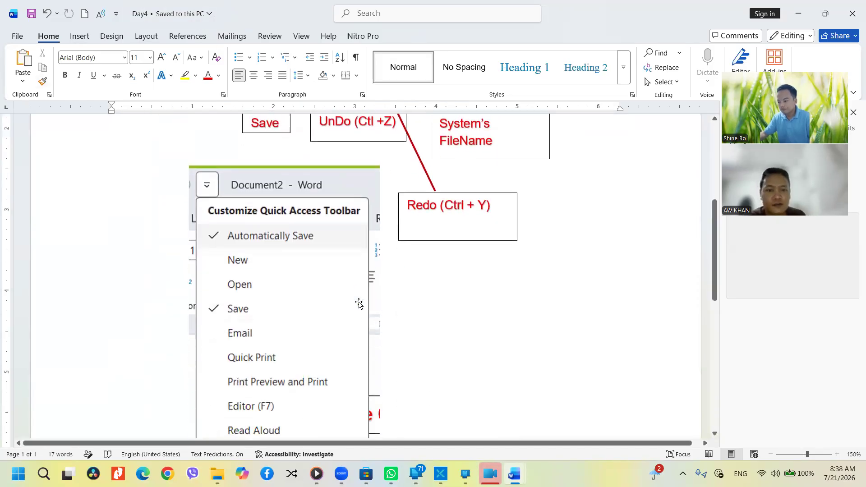
{"action": "scroll", "coordinate": [394, 279], "scroll_direction": "down", "scroll_amount": 2}
{"action": "scroll", "coordinate": [395, 279], "scroll_direction": "up", "scroll_amount": 3}
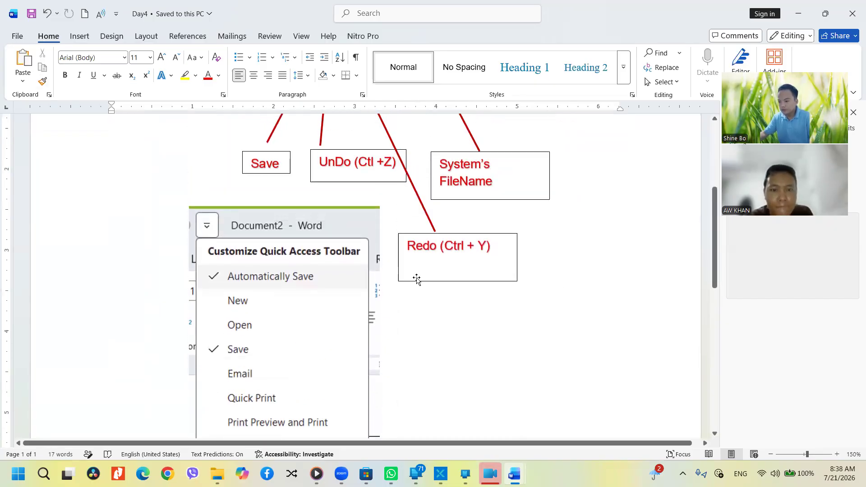
{"action": "left_click", "coordinate": [852, 9]}
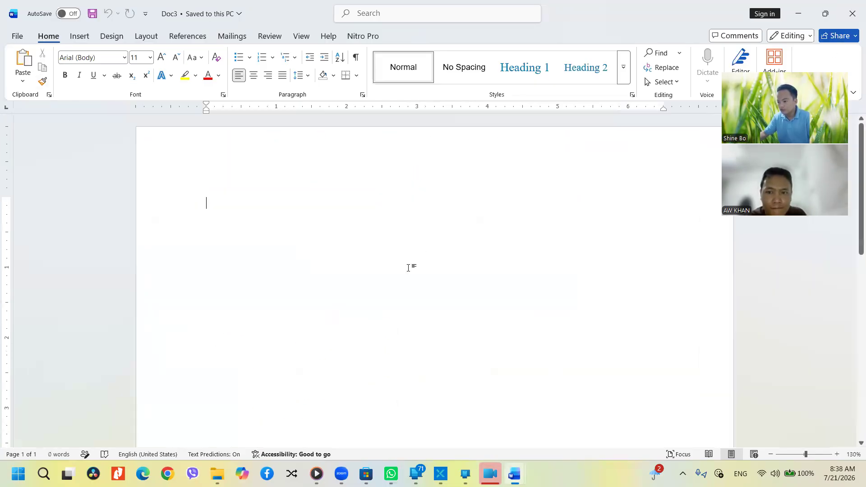
Close the blank Doc3, Doc2 and Day-3 Word windows
{"action": "left_click", "coordinate": [852, 17]}
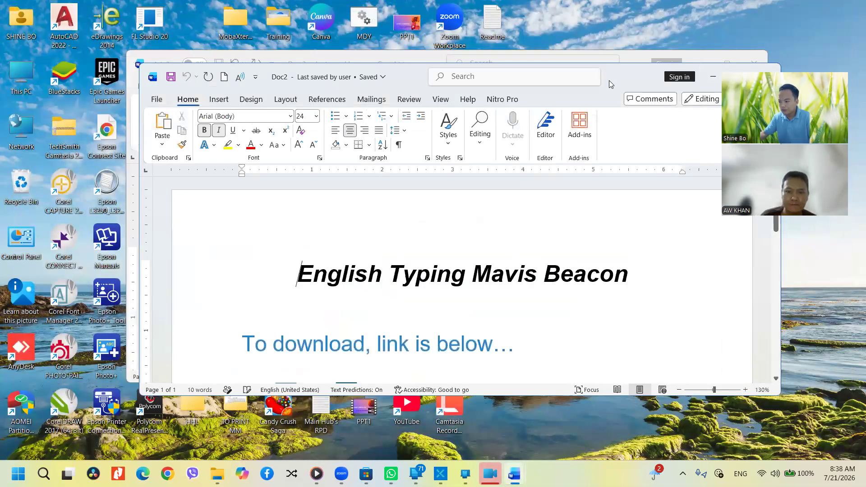
{"action": "left_click_drag", "start_coordinate": [609, 80], "coordinate": [363, 116]}
{"action": "left_click", "coordinate": [521, 112]}
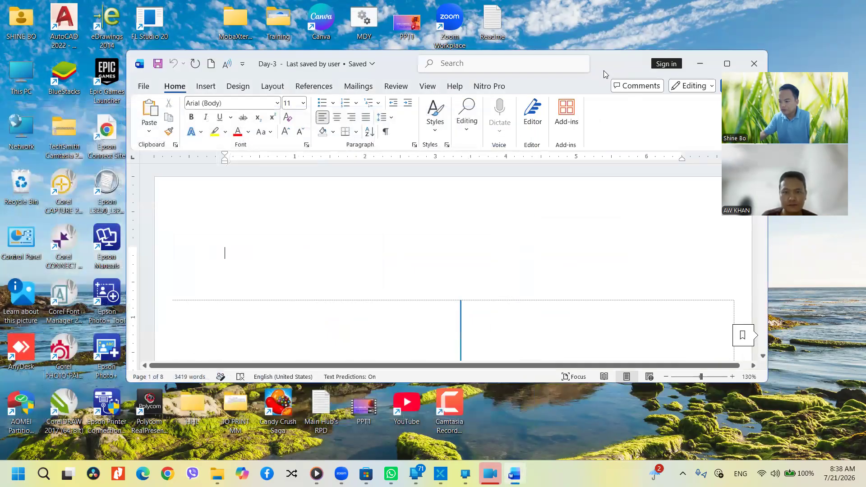
{"action": "left_click_drag", "start_coordinate": [604, 70], "coordinate": [392, 115]}
{"action": "left_click", "coordinate": [543, 106]}
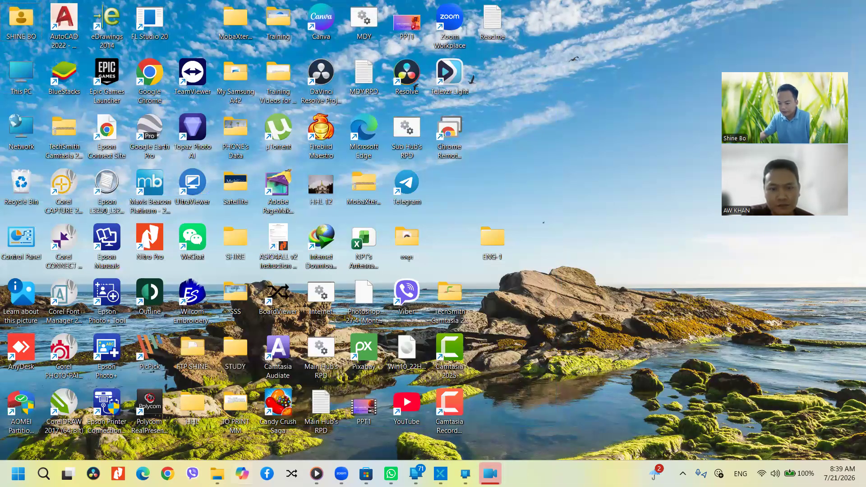
{"action": "mouse_move", "coordinate": [217, 474]}
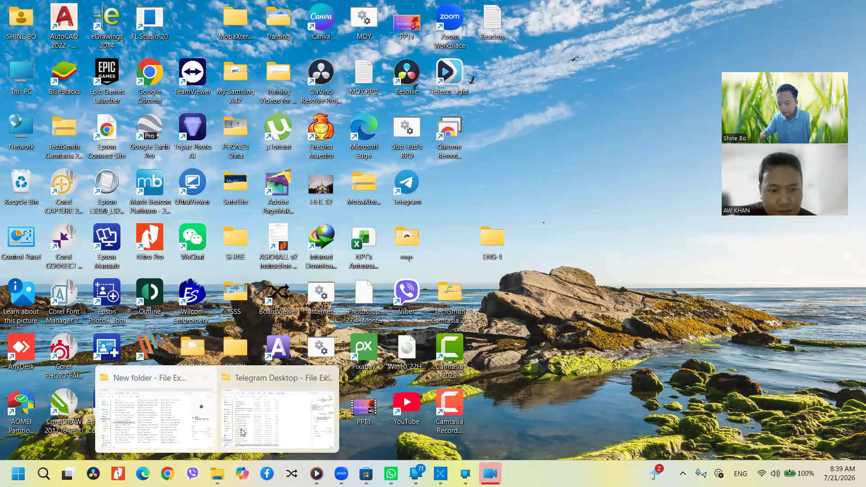
{"action": "left_click", "coordinate": [329, 379]}
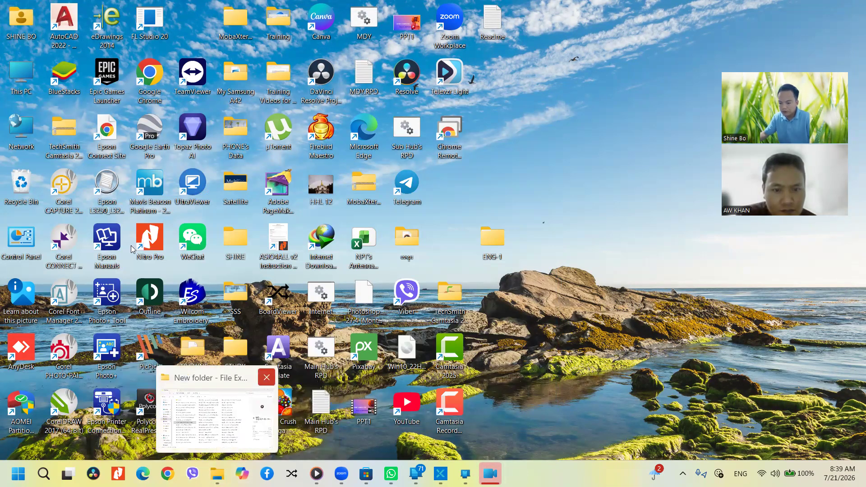
{"action": "double_click", "coordinate": [14, 81]}
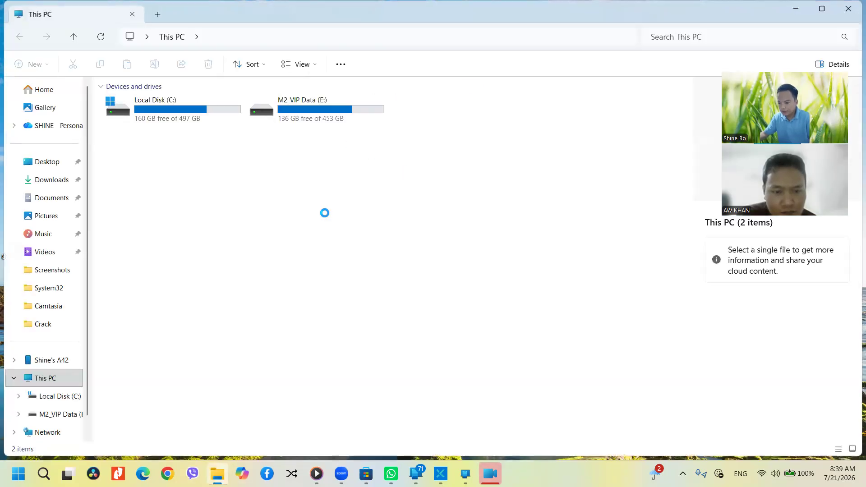
{"action": "double_click", "coordinate": [320, 114]}
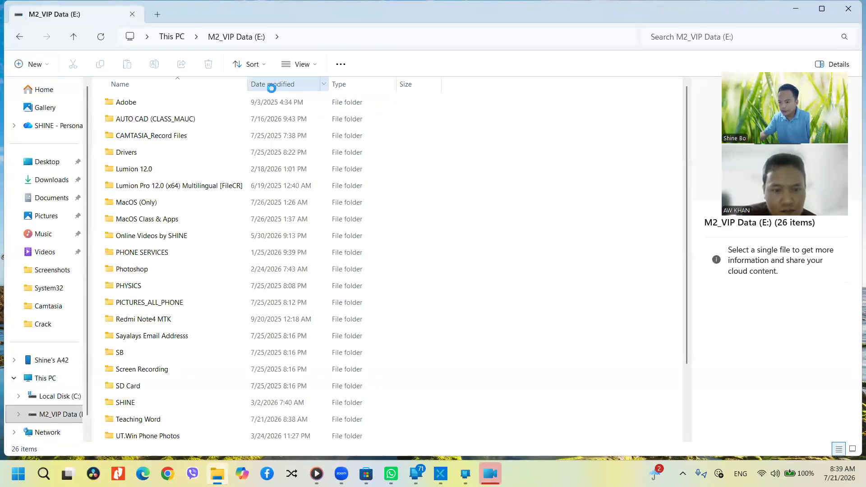
{"action": "left_click", "coordinate": [162, 237]}
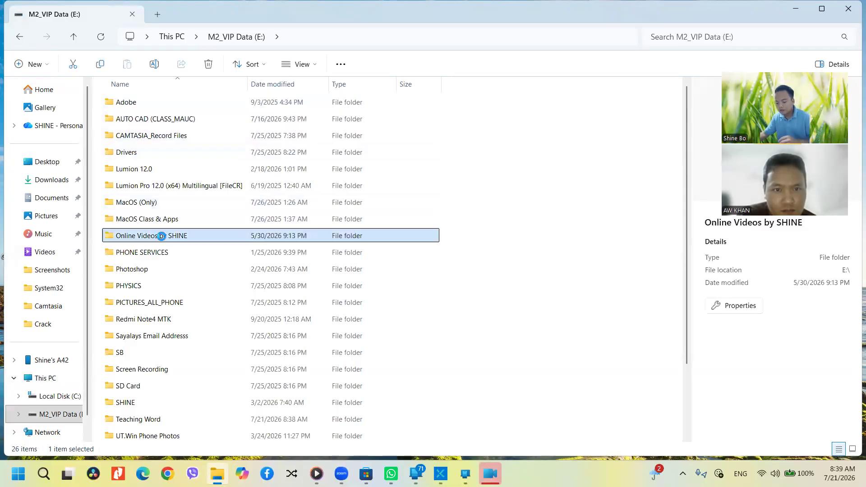
{"action": "key", "text": "t"}
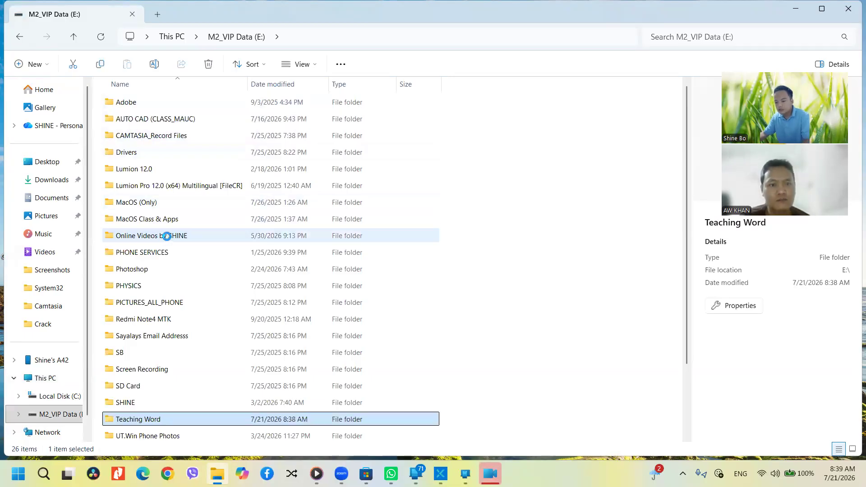
{"action": "double_click", "coordinate": [154, 420]}
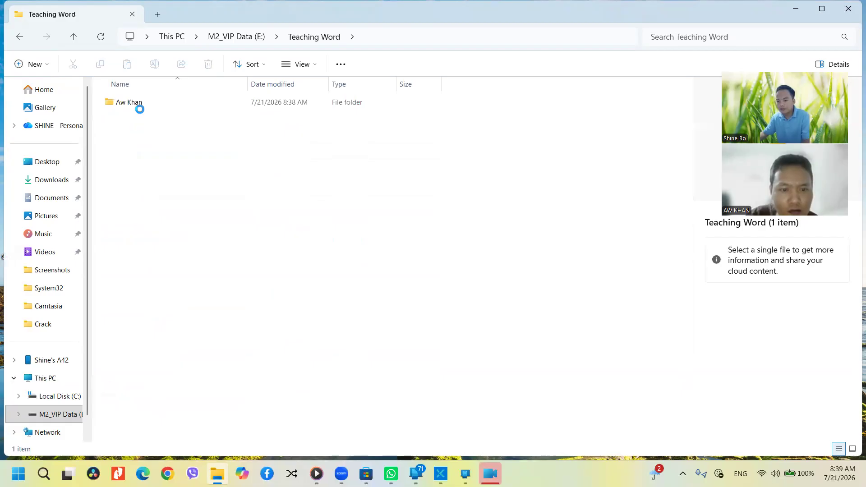
{"action": "double_click", "coordinate": [140, 107]}
{"action": "left_click", "coordinate": [138, 106]}
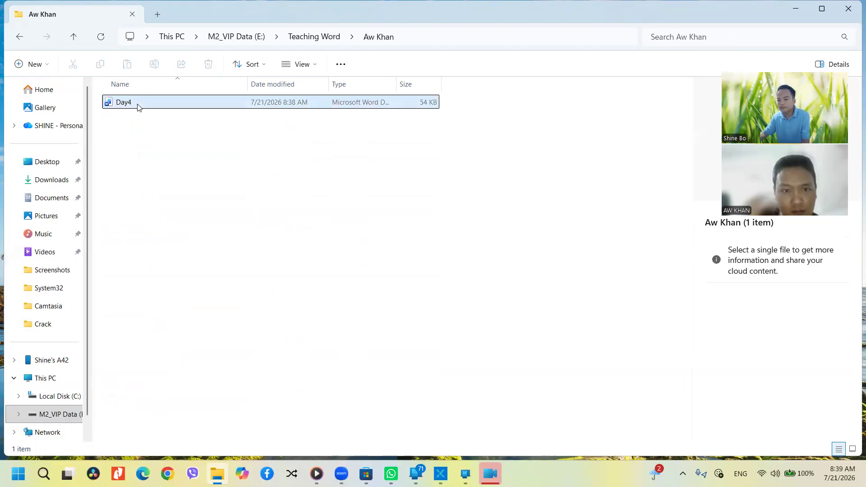
{"action": "left_click", "coordinate": [421, 40]}
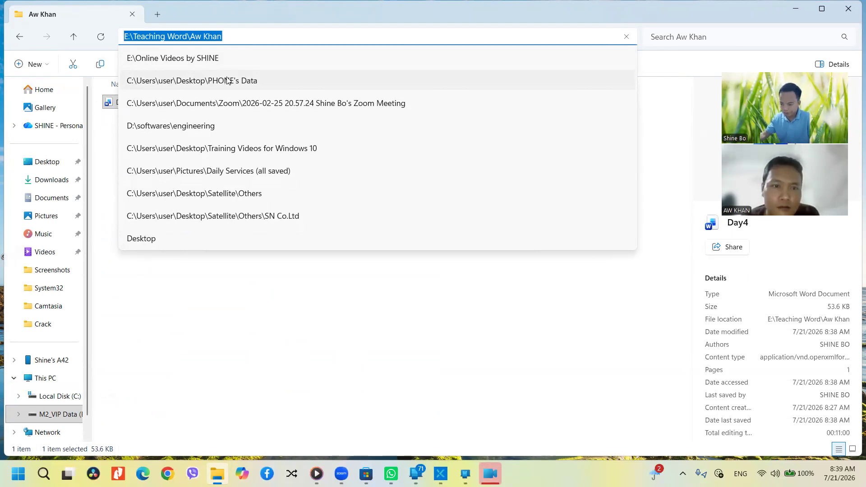
{"action": "left_click", "coordinate": [137, 237]}
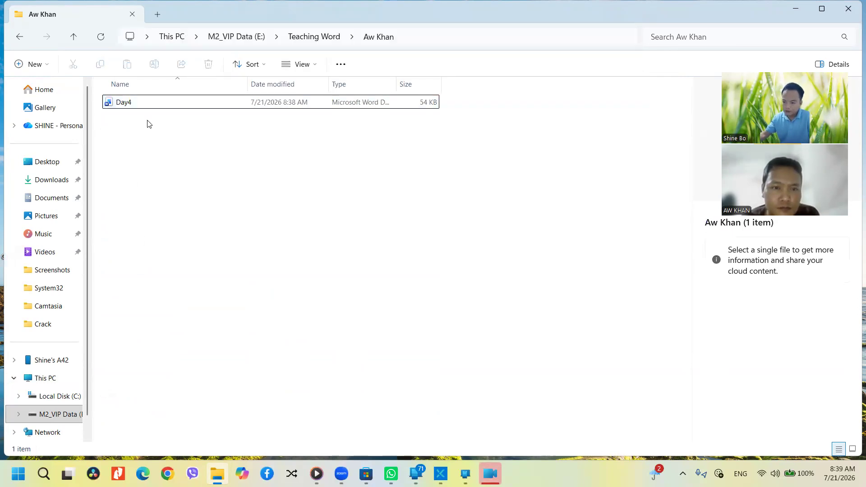
{"action": "double_click", "coordinate": [144, 102]}
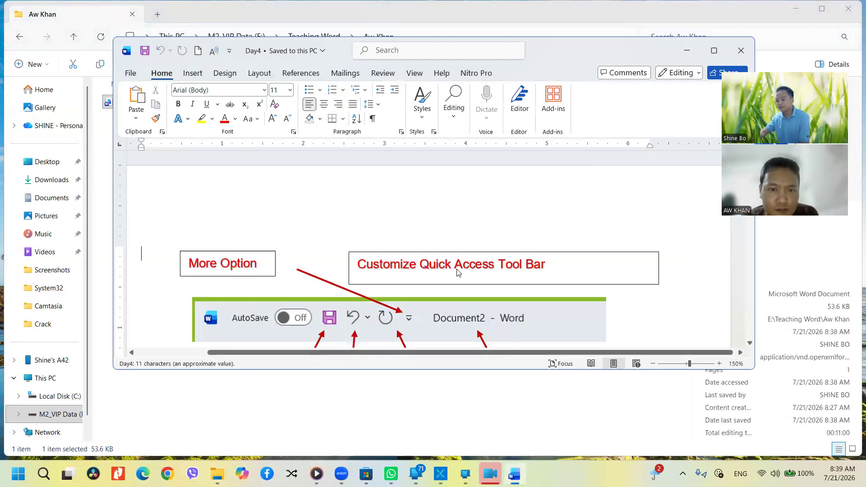
Maximize the Day4 window and scroll through the annotated toolbar image and menu screenshot
{"action": "scroll", "coordinate": [467, 272], "scroll_direction": "down", "scroll_amount": 1}
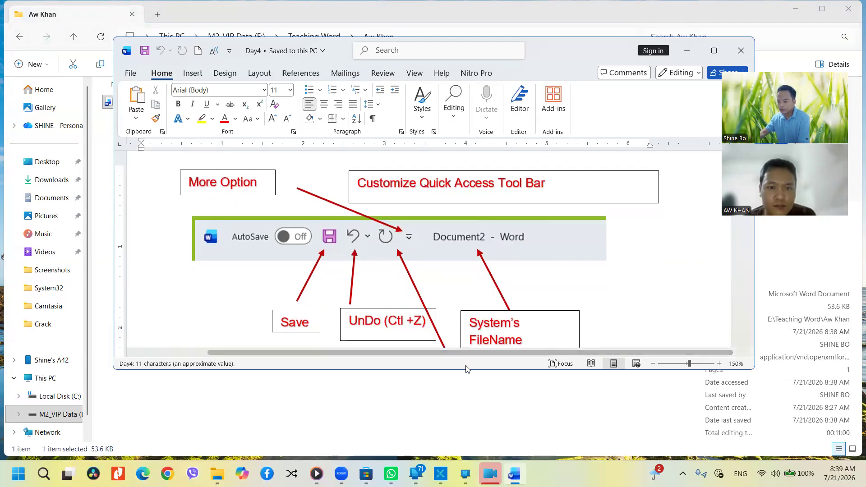
{"action": "left_click", "coordinate": [714, 51]}
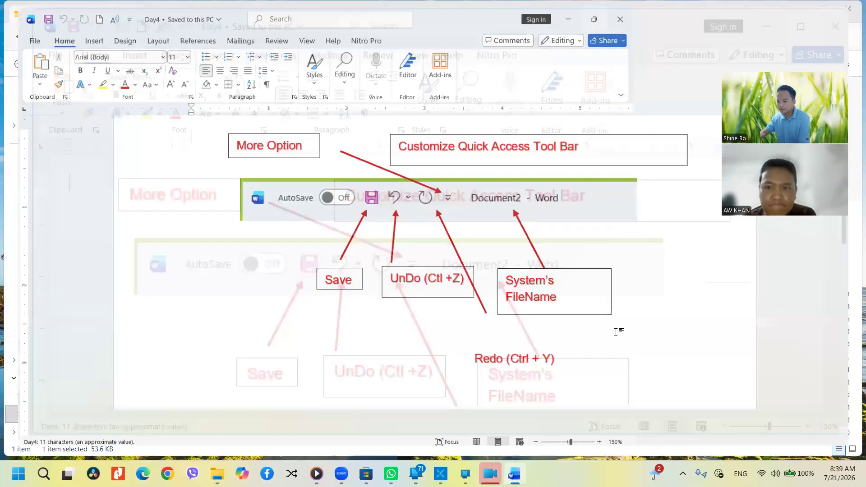
{"action": "scroll", "coordinate": [614, 339], "scroll_direction": "down", "scroll_amount": 1}
{"action": "scroll", "coordinate": [609, 292], "scroll_direction": "down", "scroll_amount": 12}
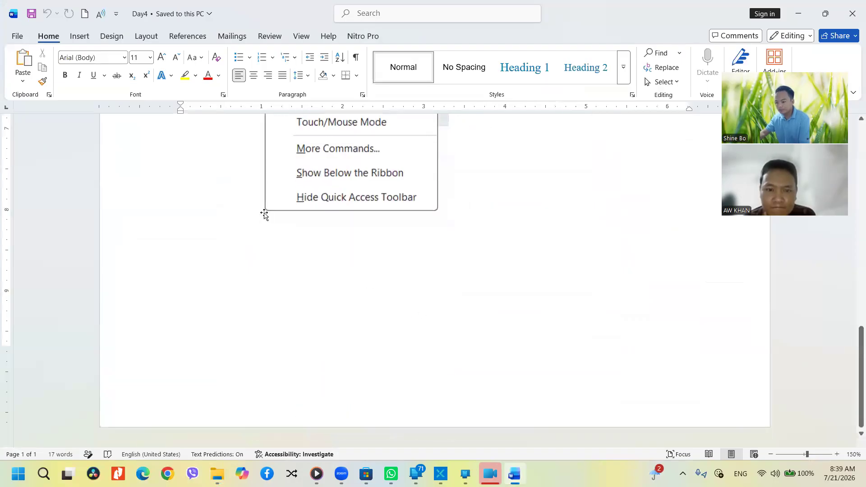
{"action": "scroll", "coordinate": [309, 288], "scroll_direction": "up", "scroll_amount": 12}
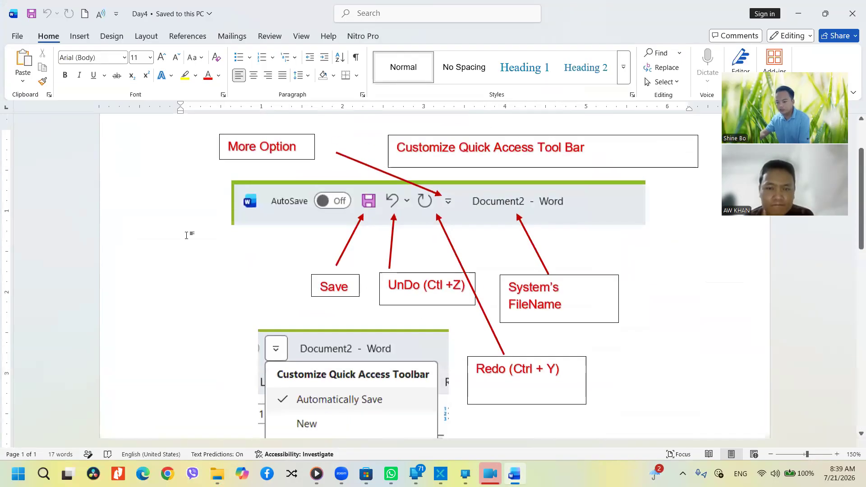
{"action": "scroll", "coordinate": [186, 235], "scroll_direction": "down", "scroll_amount": 12}
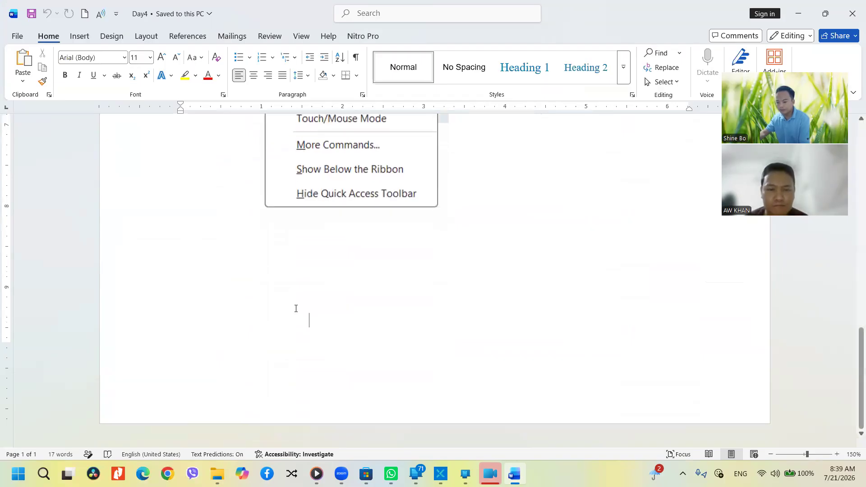
Type 'SHINE COMPUTER' below the menu screenshot, fixing the typo, then close Day4
{"action": "scroll", "coordinate": [294, 293], "scroll_direction": "up", "scroll_amount": 1}
{"action": "type", "text": "S"}
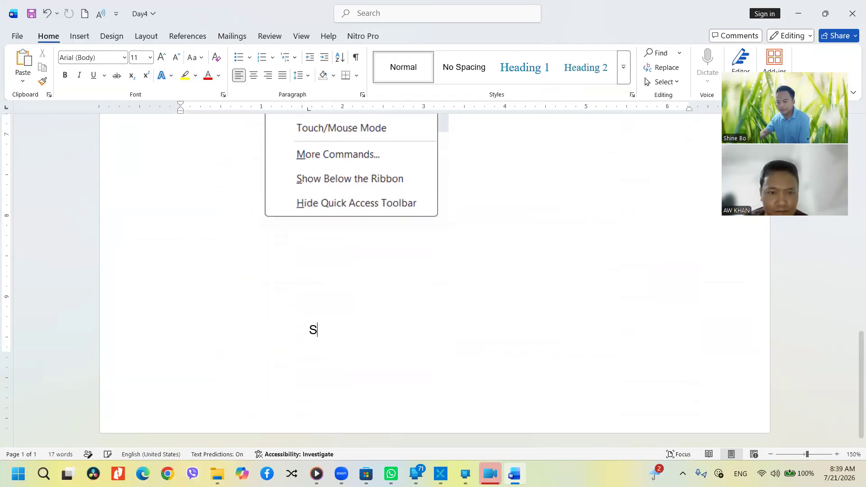
{"action": "type", "text": "HINE COMOPUTER"}
{"action": "key", "text": "BackSpace"}
{"action": "key", "text": "BackSpace"}
{"action": "key", "text": "BackSpace"}
{"action": "key", "text": "BackSpace"}
{"action": "key", "text": "BackSpace"}
{"action": "key", "text": "BackSpace"}
{"action": "type", "text": "P"}
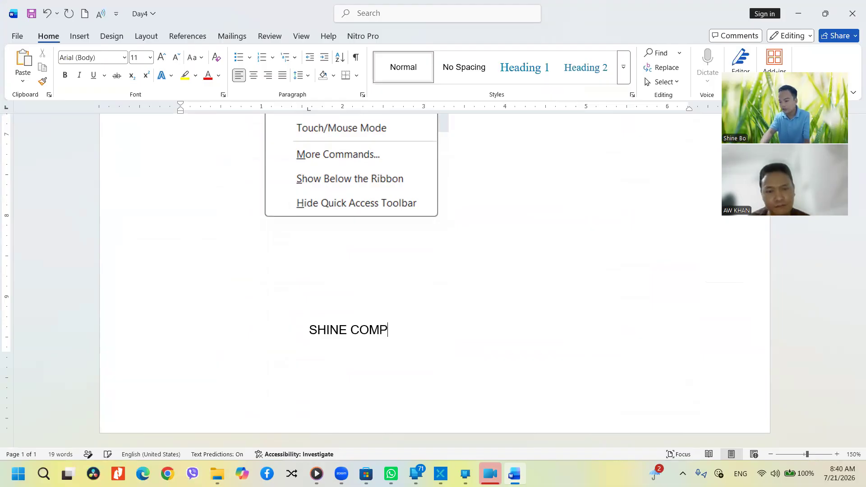
{"action": "type", "text": "UTER"}
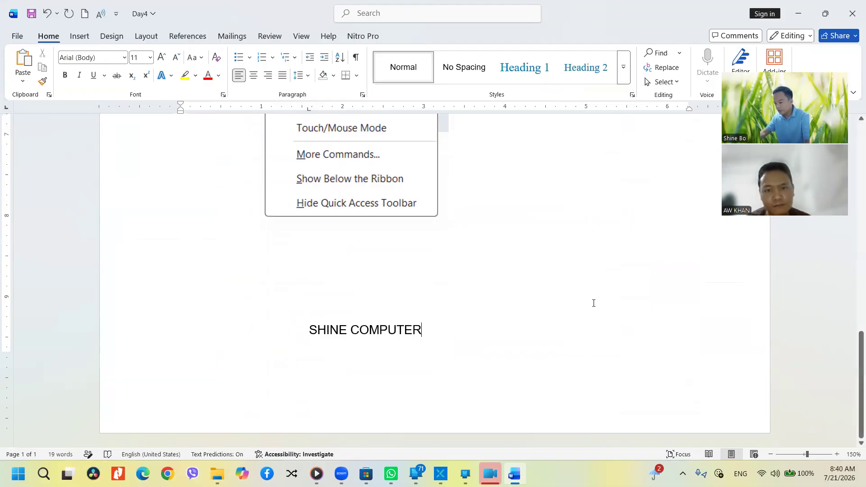
{"action": "left_click", "coordinate": [852, 13]}
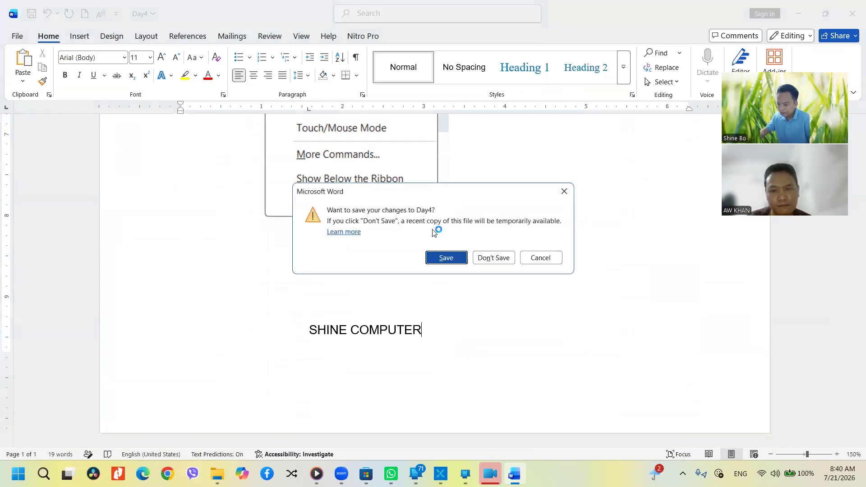
Save the changes to Day4, reopen it and scroll to the SHINE COMPUTER line
{"action": "left_click_drag", "start_coordinate": [433, 193], "coordinate": [453, 203]}
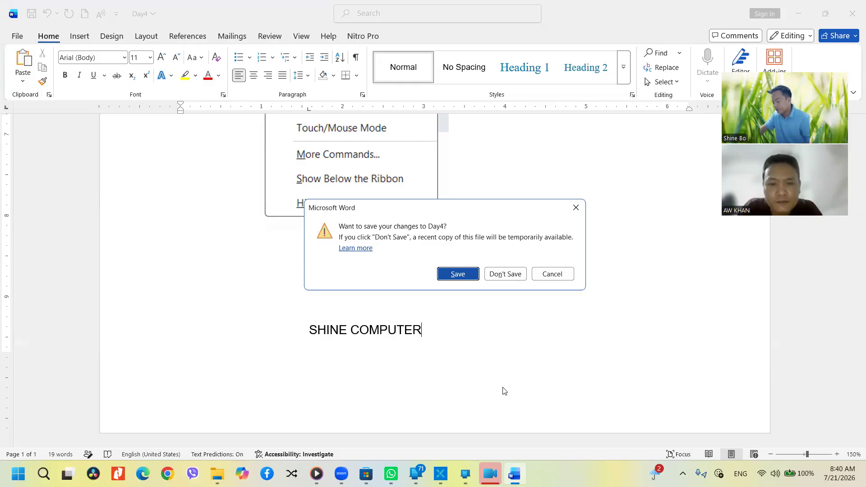
{"action": "left_click", "coordinate": [461, 280]}
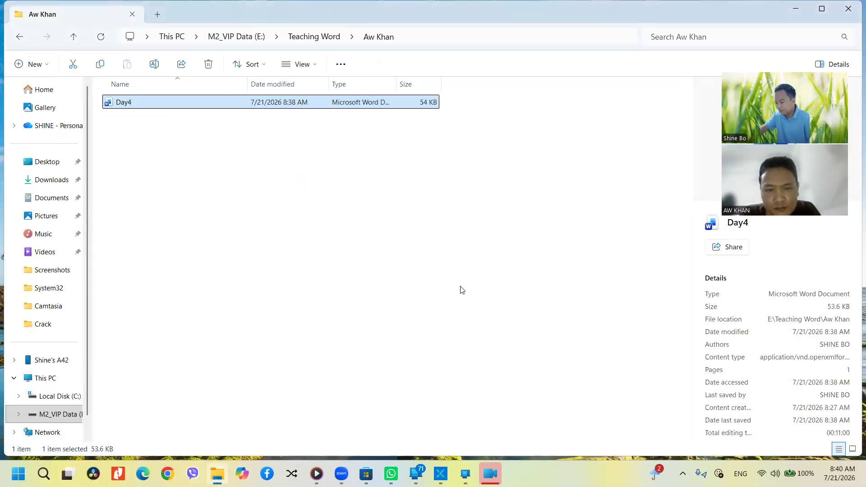
{"action": "double_click", "coordinate": [203, 103]}
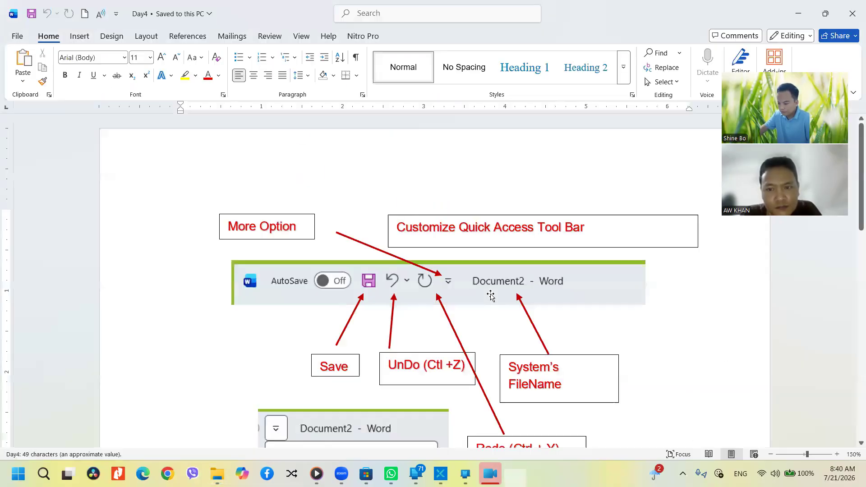
{"action": "scroll", "coordinate": [479, 341], "scroll_direction": "down", "scroll_amount": 10}
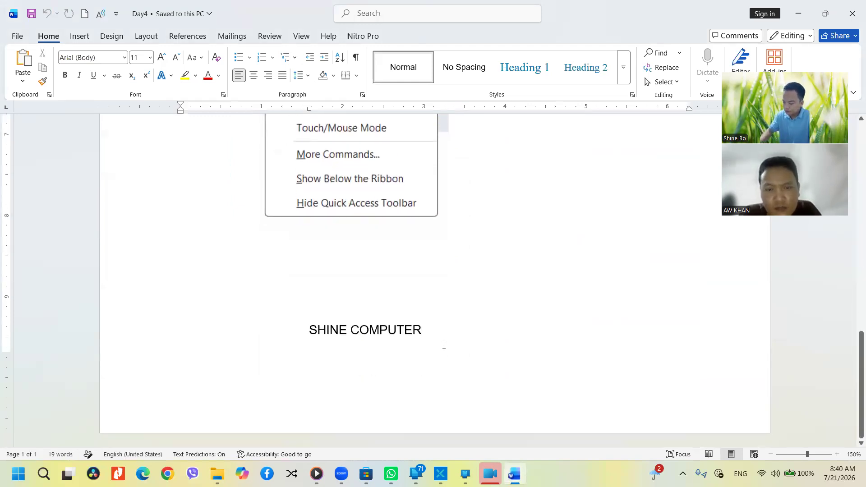
{"action": "key", "text": "ctrl+Return"}
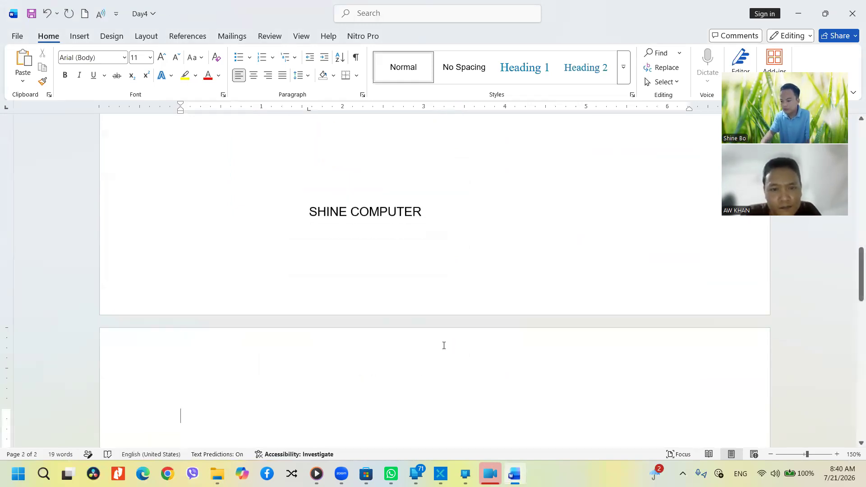
{"action": "left_click", "coordinate": [446, 215]}
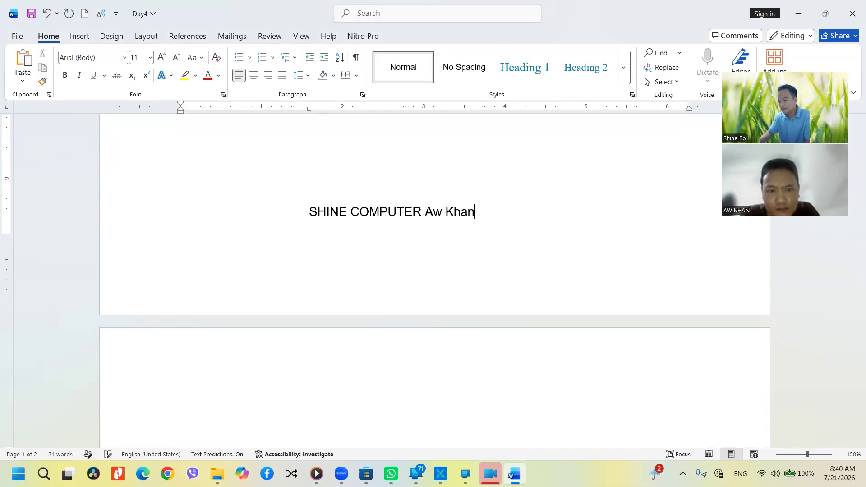
{"action": "left_click", "coordinate": [836, 17]}
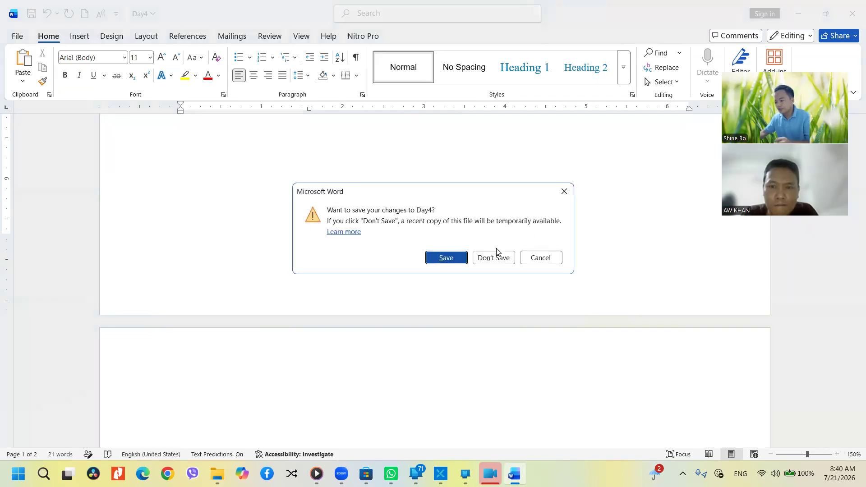
{"action": "left_click", "coordinate": [493, 258]}
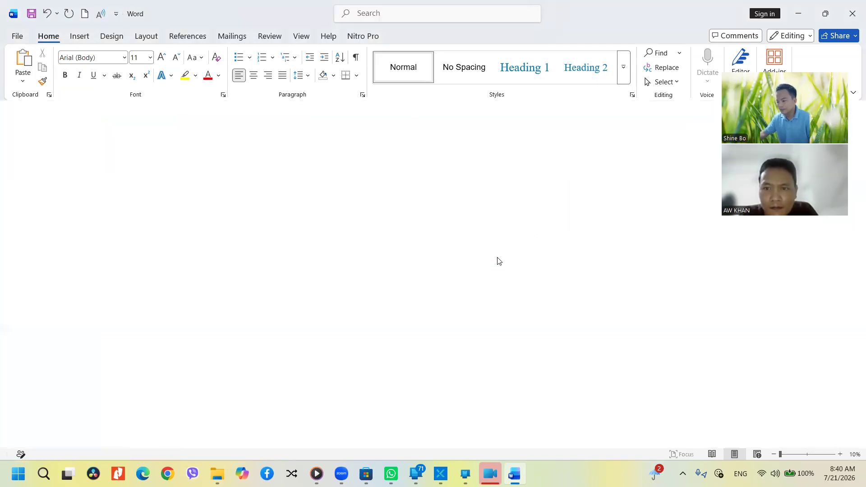
{"action": "double_click", "coordinate": [251, 103]}
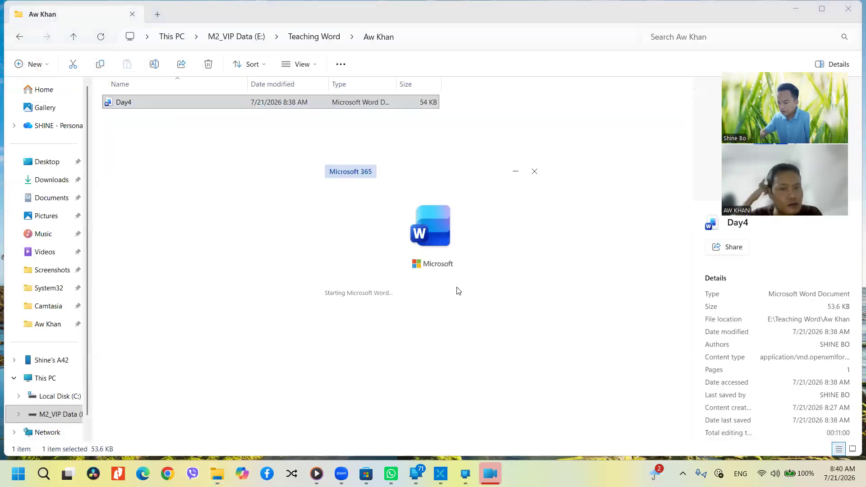
{"action": "scroll", "coordinate": [501, 335], "scroll_direction": "down", "scroll_amount": 10}
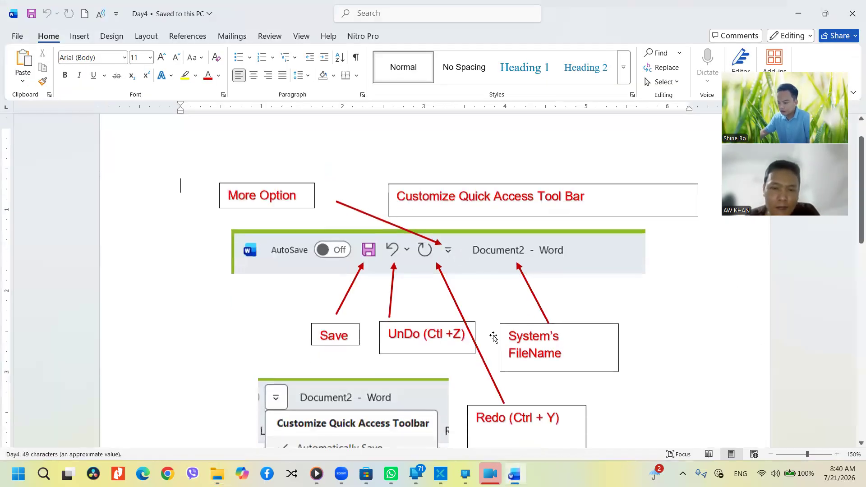
{"action": "scroll", "coordinate": [501, 335], "scroll_direction": "down", "scroll_amount": 1}
{"action": "left_click", "coordinate": [440, 332]}
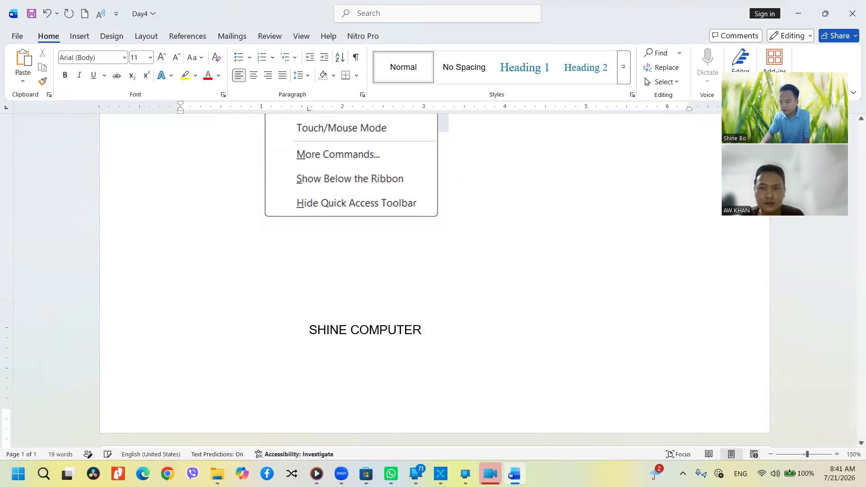
Start a new page and fill it with sample paragraphs using =rand()
{"action": "key", "text": "ctrl+Return"}
{"action": "type", "text": "=rand()"}
{"action": "key", "text": "Return"}
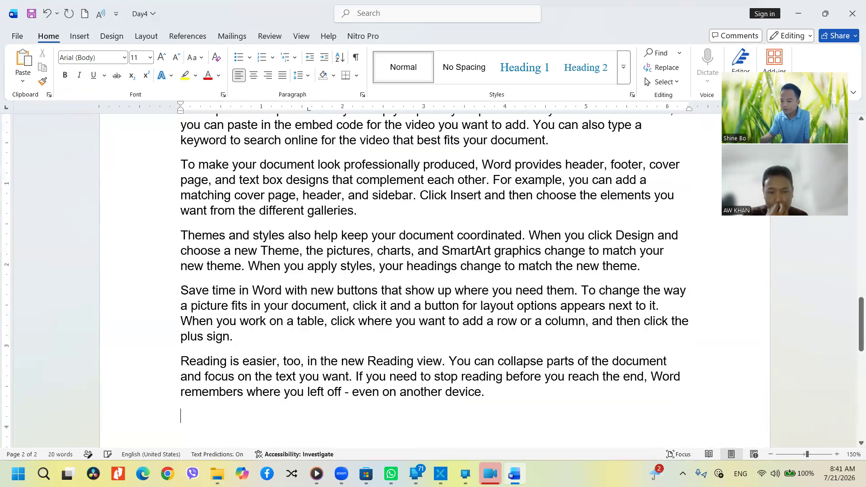
Save Day4, close Word, and reopen the document
{"action": "key", "text": "ctrl+s"}
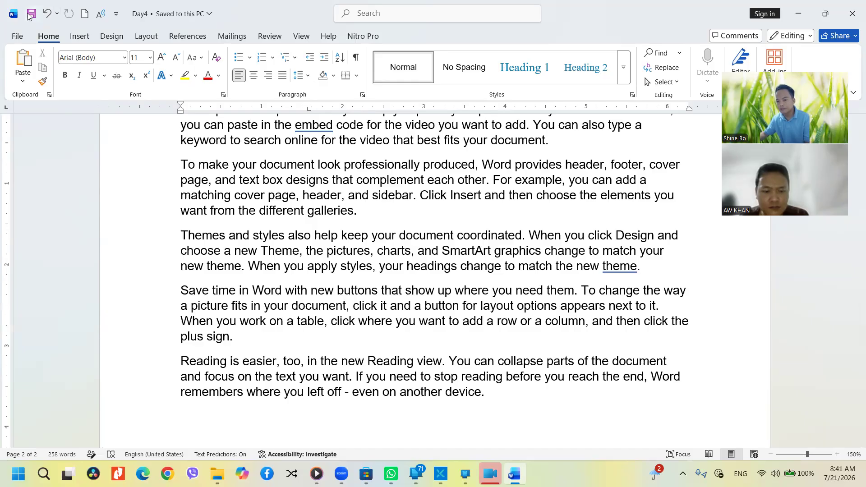
{"action": "left_click", "coordinate": [853, 8]}
{"action": "double_click", "coordinate": [276, 107]}
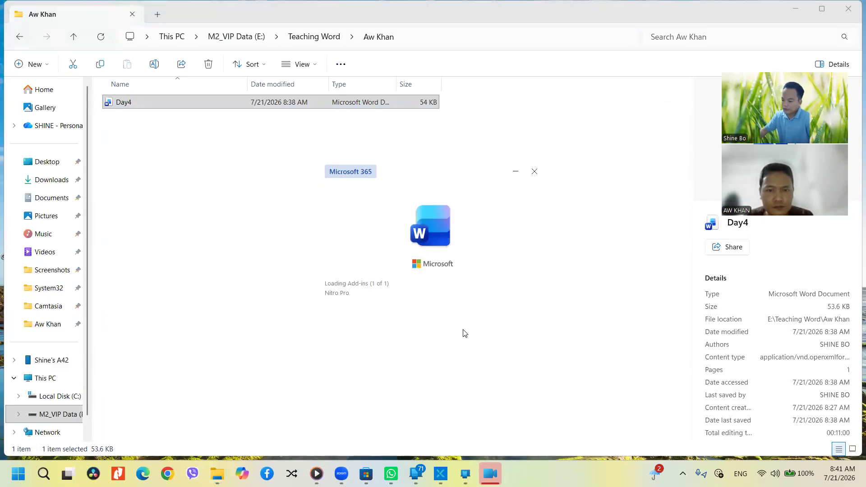
{"action": "scroll", "coordinate": [459, 350], "scroll_direction": "down", "scroll_amount": 5}
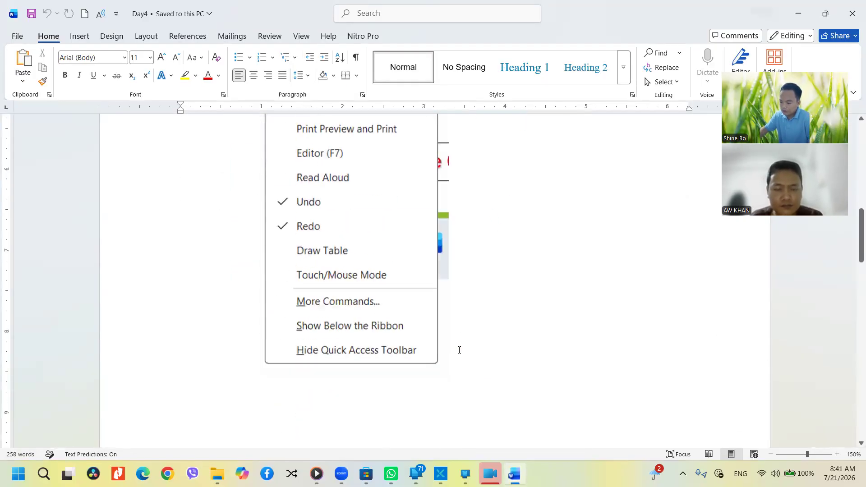
{"action": "scroll", "coordinate": [459, 350], "scroll_direction": "down", "scroll_amount": 15}
{"action": "scroll", "coordinate": [461, 343], "scroll_direction": "up", "scroll_amount": 6}
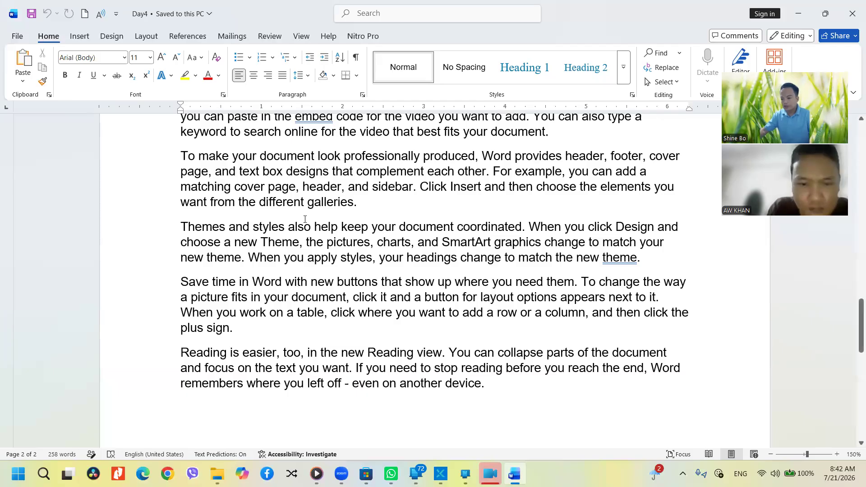
{"action": "scroll", "coordinate": [305, 219], "scroll_direction": "up", "scroll_amount": 3}
{"action": "scroll", "coordinate": [334, 234], "scroll_direction": "down", "scroll_amount": 3}
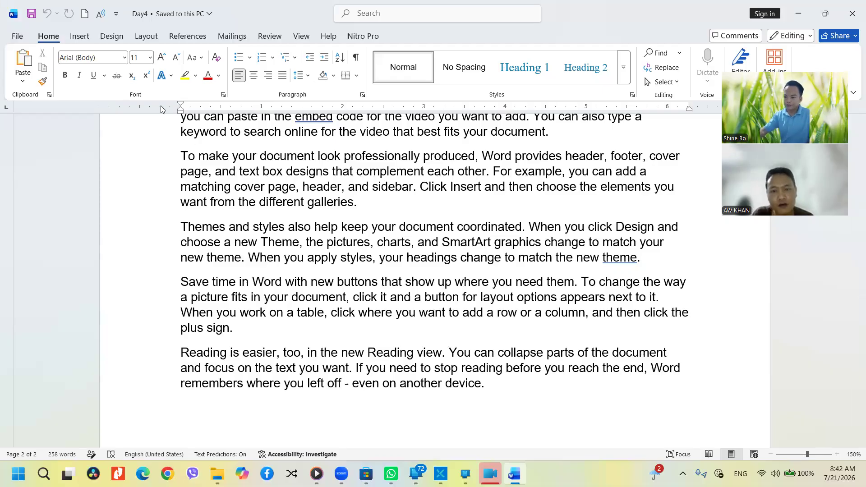
Place the insertion point after 'galleries.' and choose to insert a picture from this device
{"action": "left_click", "coordinate": [80, 37]}
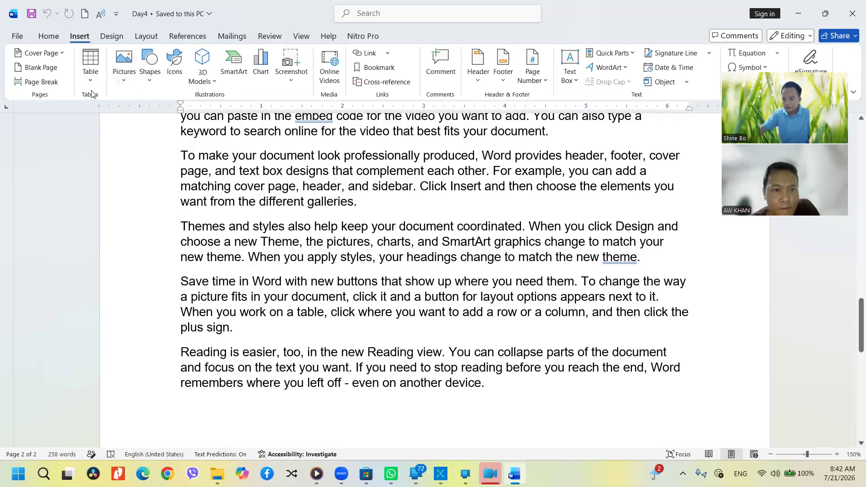
{"action": "scroll", "coordinate": [364, 226], "scroll_direction": "down", "scroll_amount": 3}
{"action": "scroll", "coordinate": [364, 225], "scroll_direction": "up", "scroll_amount": 3}
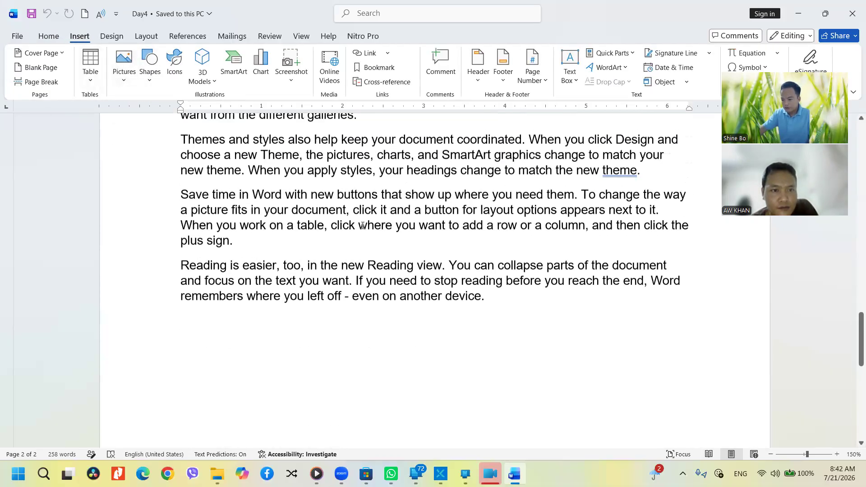
{"action": "scroll", "coordinate": [400, 248], "scroll_direction": "up", "scroll_amount": 1}
{"action": "left_click", "coordinate": [387, 253]}
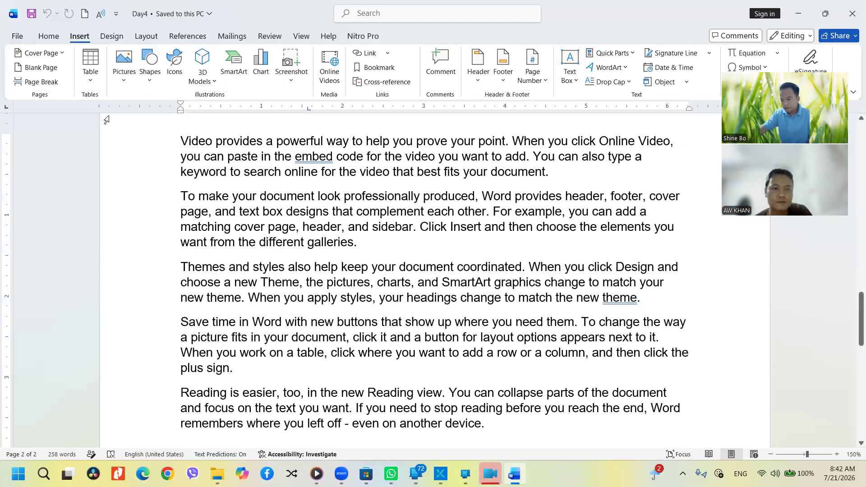
{"action": "left_click", "coordinate": [124, 64]}
{"action": "key", "text": "Escape"}
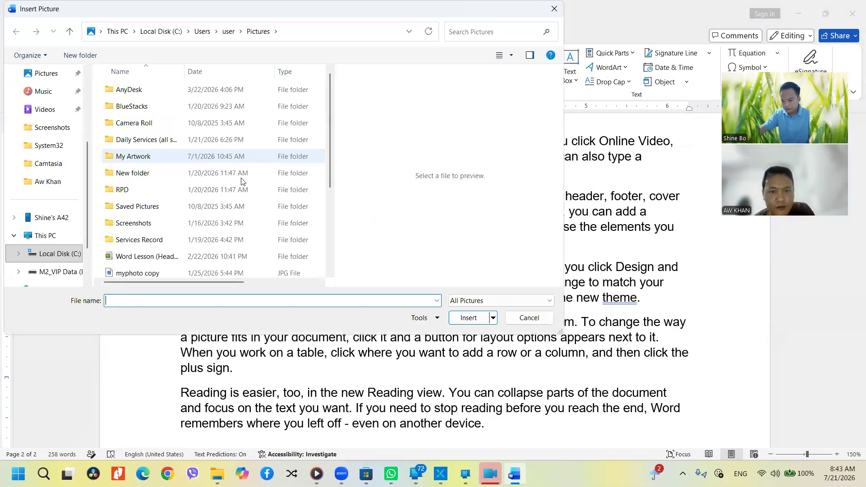
Preview the images in the Pictures folder and insert the PD4 screenshot
{"action": "scroll", "coordinate": [244, 198], "scroll_direction": "down", "scroll_amount": 3}
{"action": "left_click", "coordinate": [166, 211]}
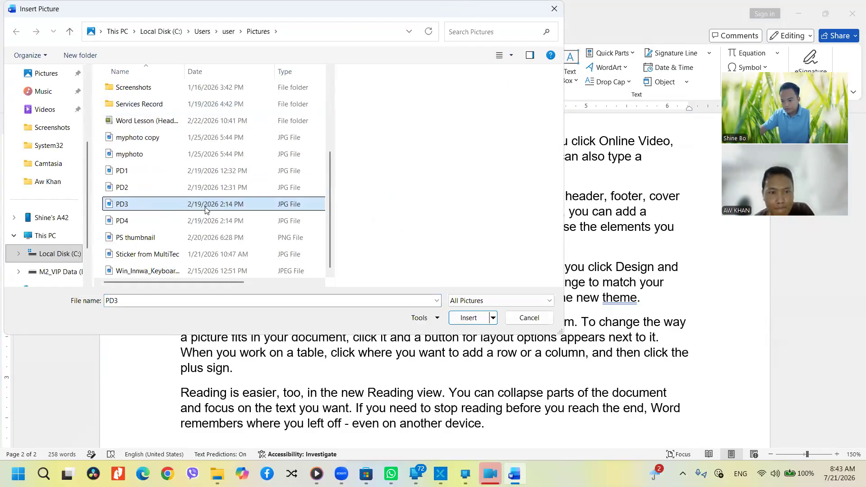
{"action": "left_click", "coordinate": [170, 220]}
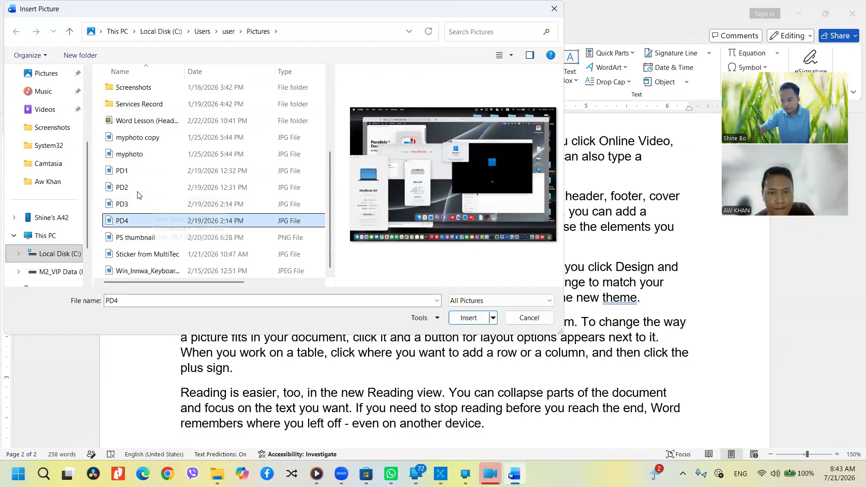
{"action": "left_click", "coordinate": [148, 172]}
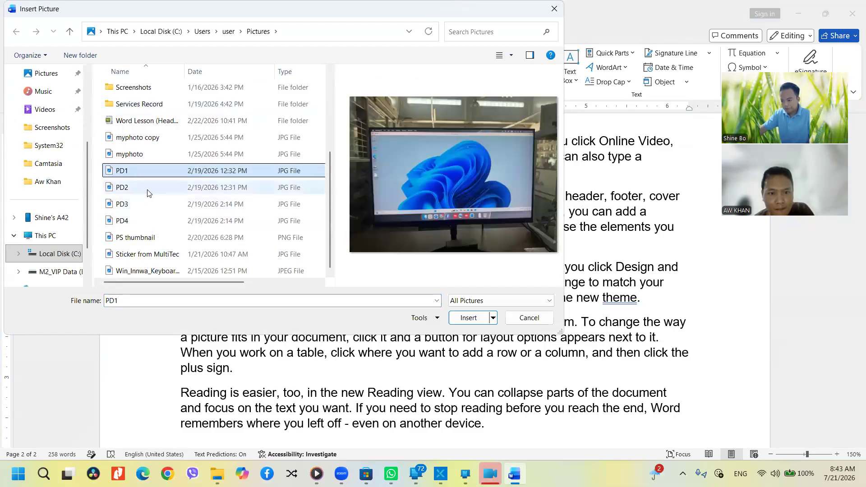
{"action": "left_click", "coordinate": [140, 239]}
{"action": "left_click", "coordinate": [140, 252]}
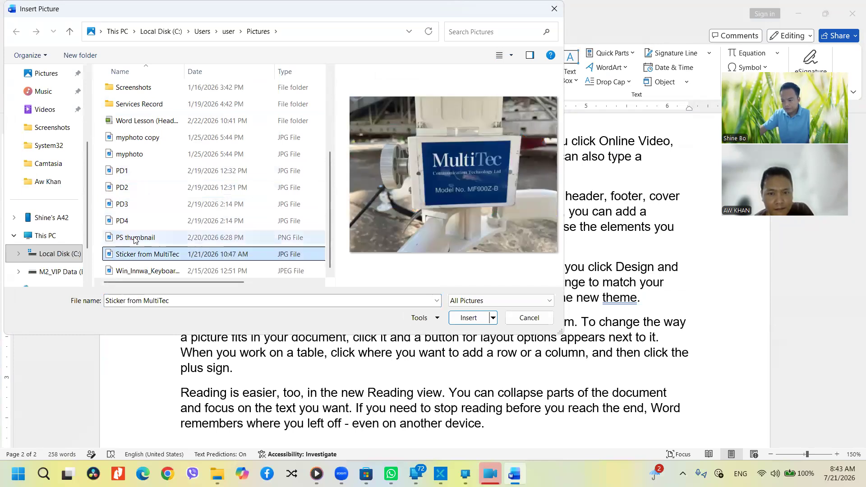
{"action": "left_click", "coordinate": [143, 272]}
{"action": "left_click", "coordinate": [127, 238]}
{"action": "left_click", "coordinate": [123, 221]}
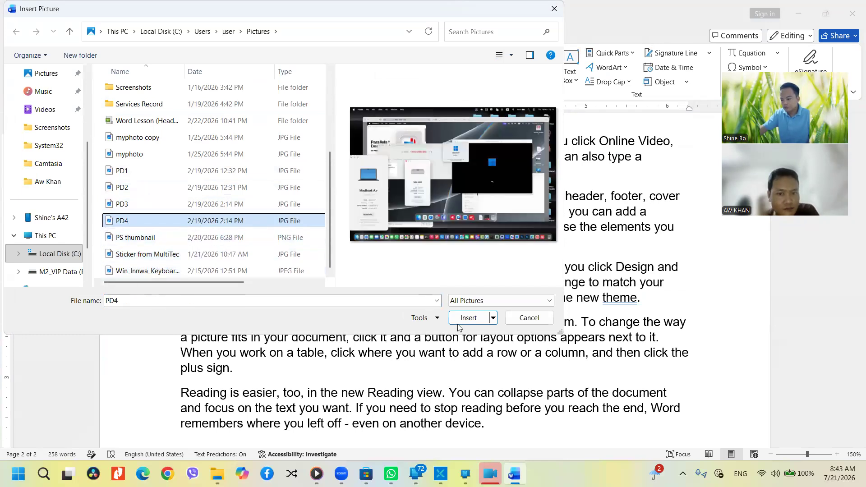
{"action": "left_click", "coordinate": [472, 316]}
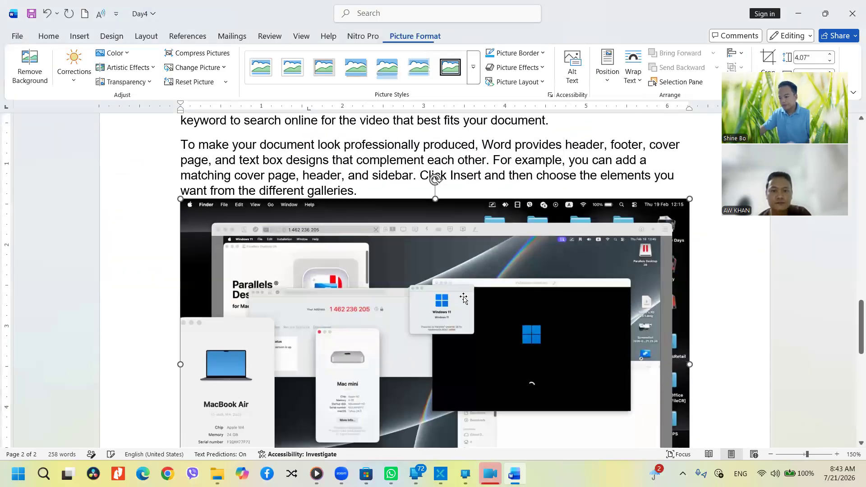
Give the PD4 picture a black frame picture style and a dark red border
{"action": "scroll", "coordinate": [470, 306], "scroll_direction": "down", "scroll_amount": 3}
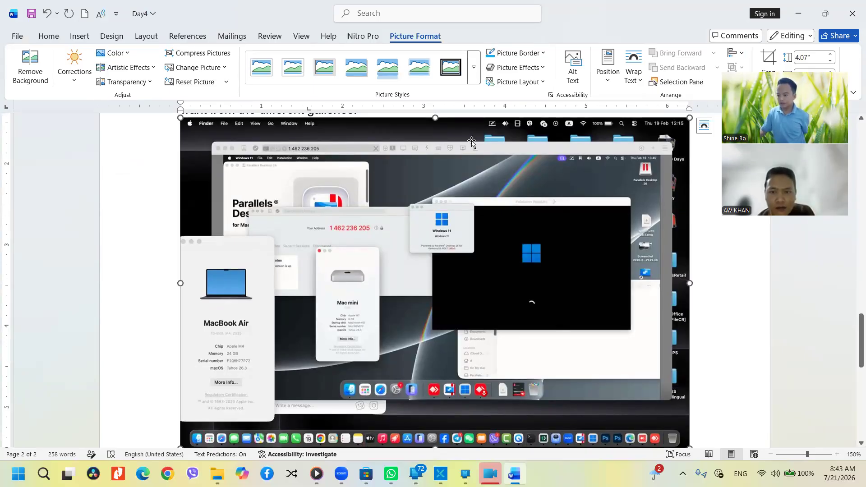
{"action": "left_click", "coordinate": [473, 70]}
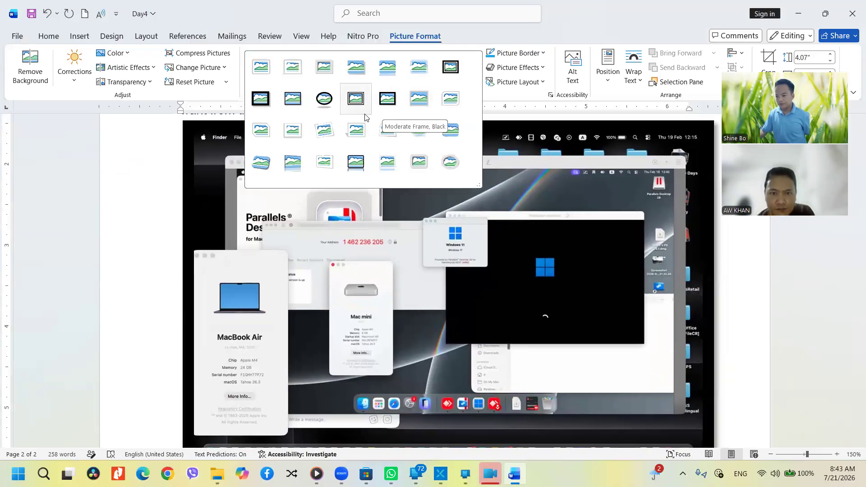
{"action": "left_click", "coordinate": [354, 104]}
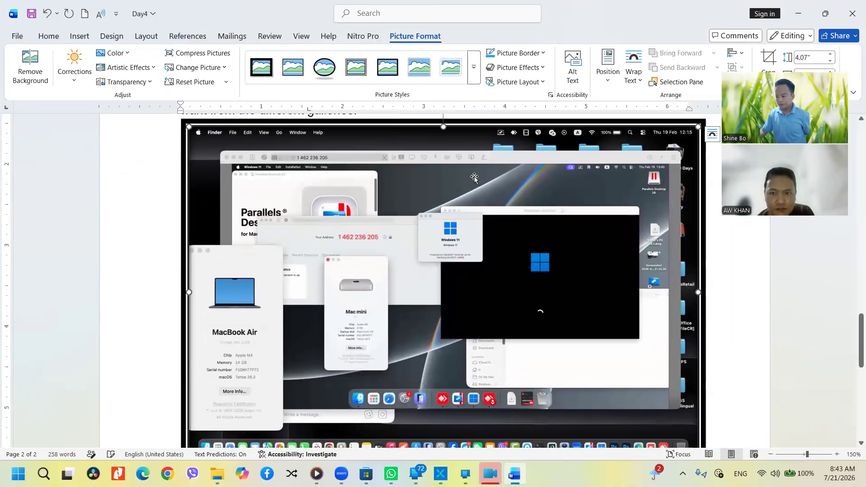
{"action": "left_click", "coordinate": [492, 55]}
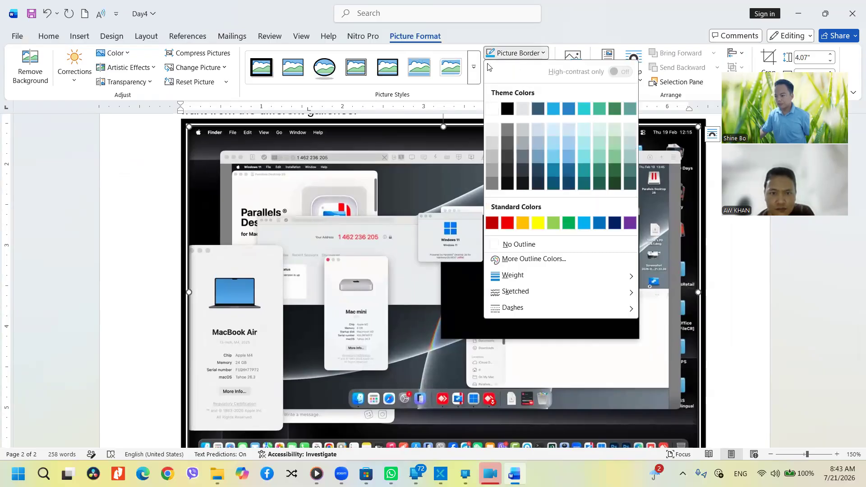
{"action": "left_click", "coordinate": [491, 223]}
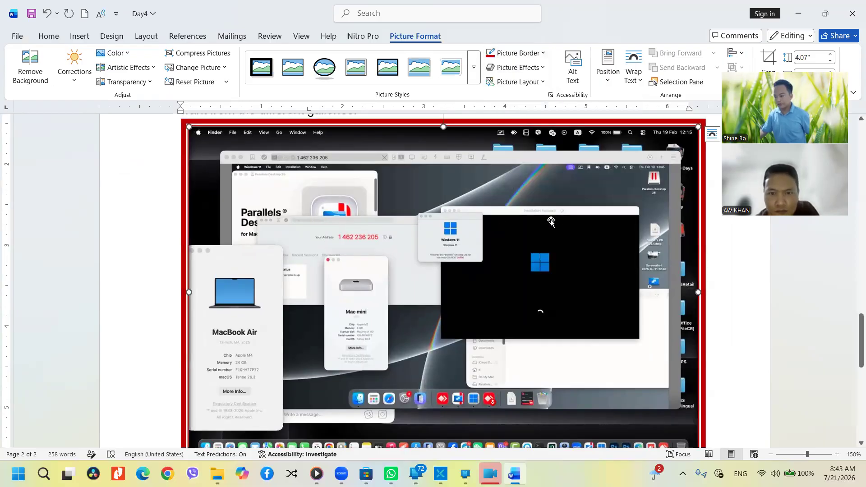
{"action": "scroll", "coordinate": [527, 257], "scroll_direction": "down", "scroll_amount": 6, "text": "ctrl"}
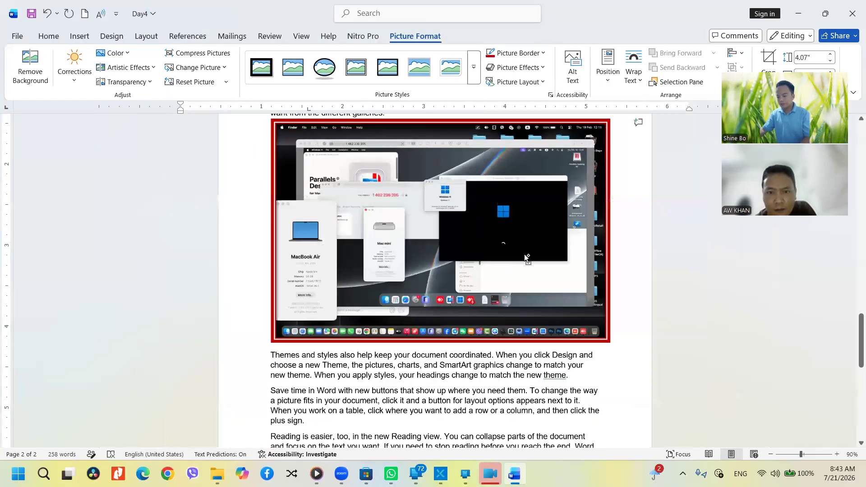
Switch the document to Multiple Pages view, showing pages side by side
{"action": "scroll", "coordinate": [556, 267], "scroll_direction": "down", "scroll_amount": 3, "text": "ctrl"}
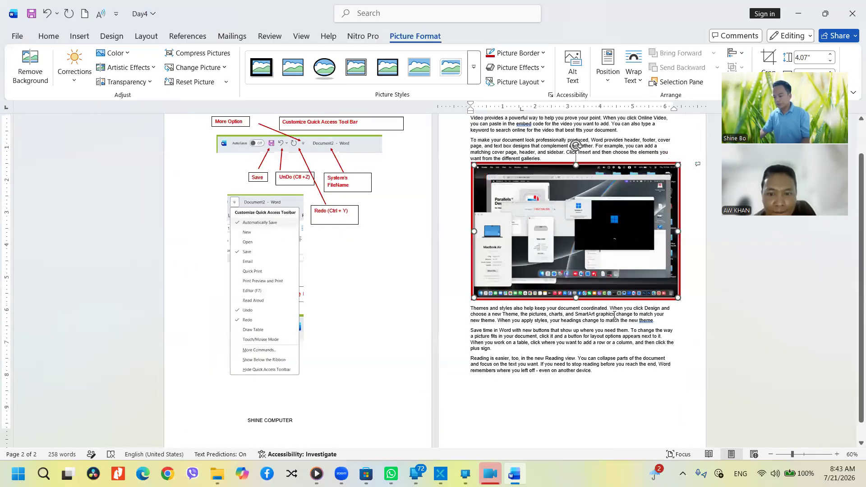
{"action": "scroll", "coordinate": [614, 276], "scroll_direction": "down", "scroll_amount": 2, "text": "ctrl"}
{"action": "scroll", "coordinate": [553, 281], "scroll_direction": "up", "scroll_amount": 3, "text": "ctrl"}
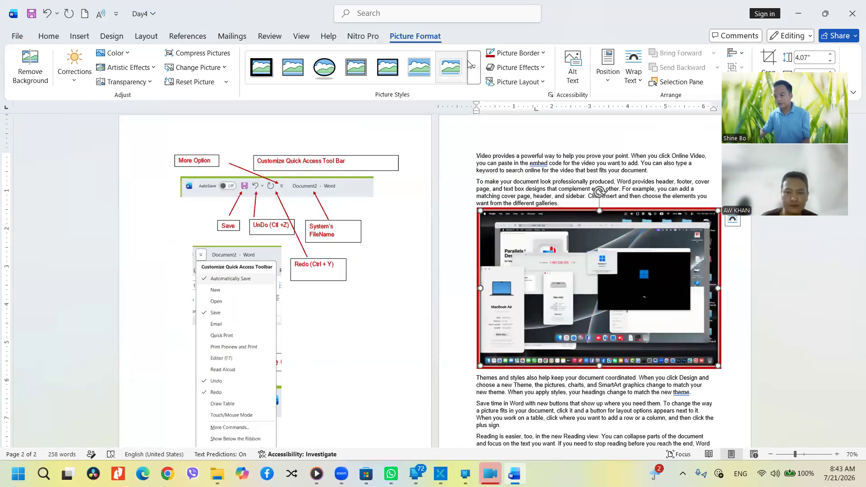
{"action": "scroll", "coordinate": [337, 104], "scroll_direction": "up", "scroll_amount": 2, "text": "ctrl"}
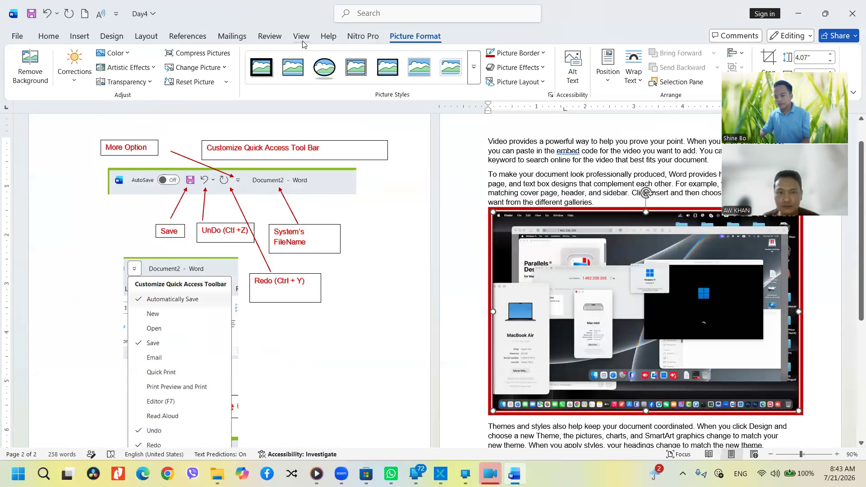
{"action": "left_click", "coordinate": [301, 36]}
{"action": "left_click", "coordinate": [411, 68]}
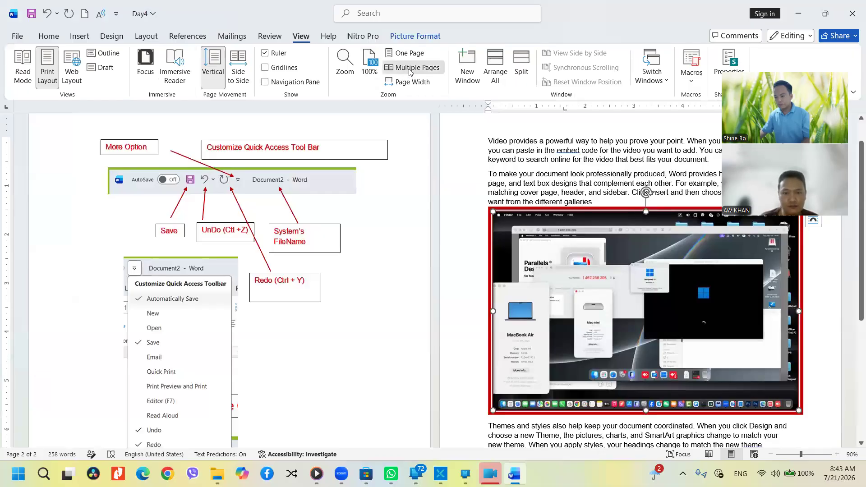
Bring the red-framed screenshot into view and expand the full Picture Styles gallery
{"action": "scroll", "coordinate": [503, 213], "scroll_direction": "up", "scroll_amount": 10, "text": "ctrl"}
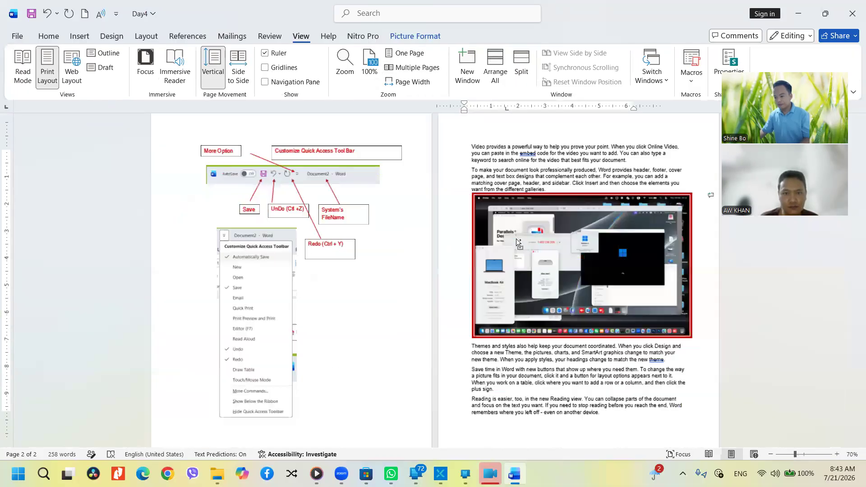
{"action": "scroll", "coordinate": [516, 276], "scroll_direction": "down", "scroll_amount": 2}
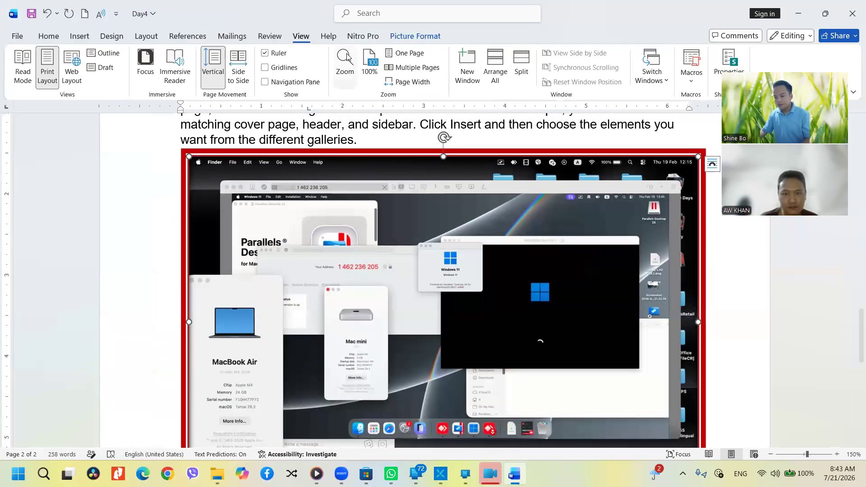
{"action": "left_click", "coordinate": [415, 36]}
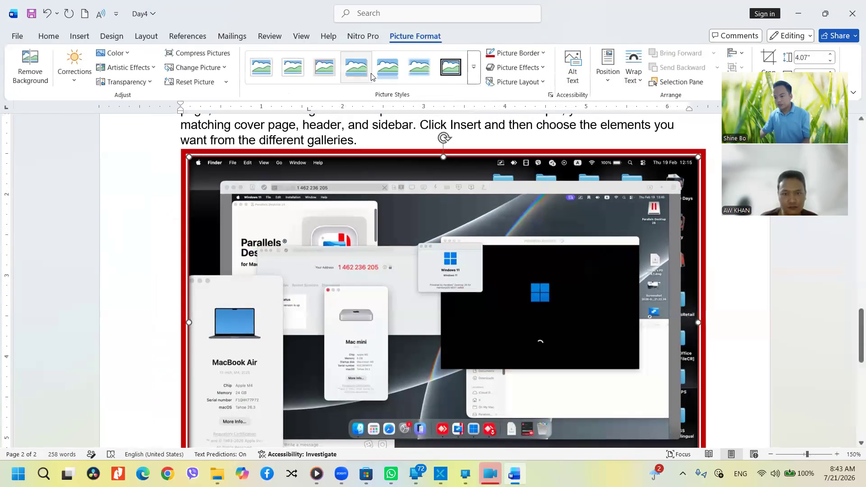
{"action": "left_click", "coordinate": [474, 67]}
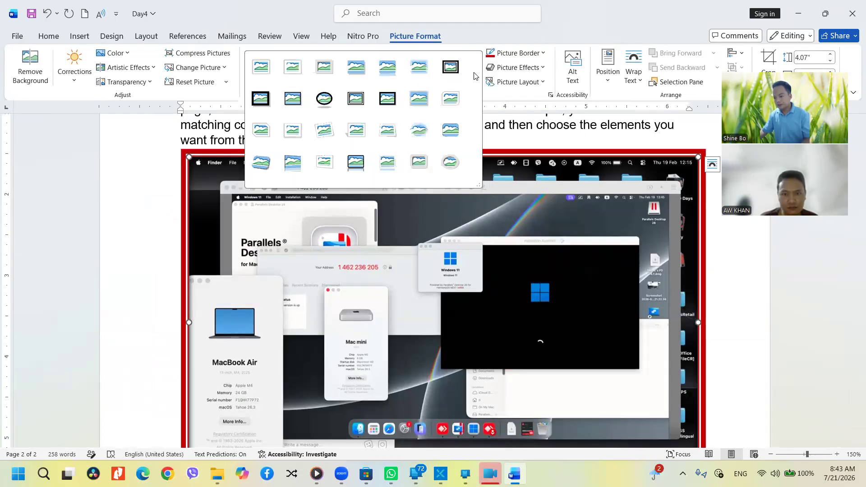
Apply the first Picture Style, set Picture Border to No Outline, and add Preset 1
{"action": "left_click", "coordinate": [261, 67]}
{"action": "left_click", "coordinate": [516, 53]}
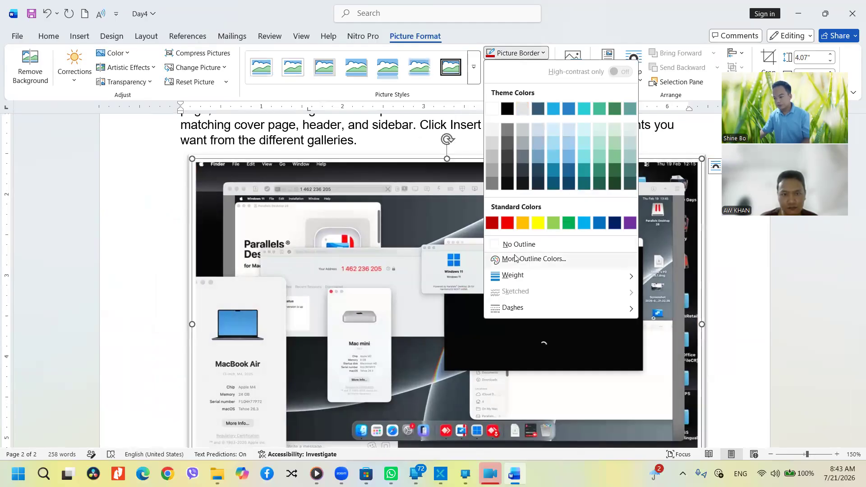
{"action": "left_click", "coordinate": [525, 244]}
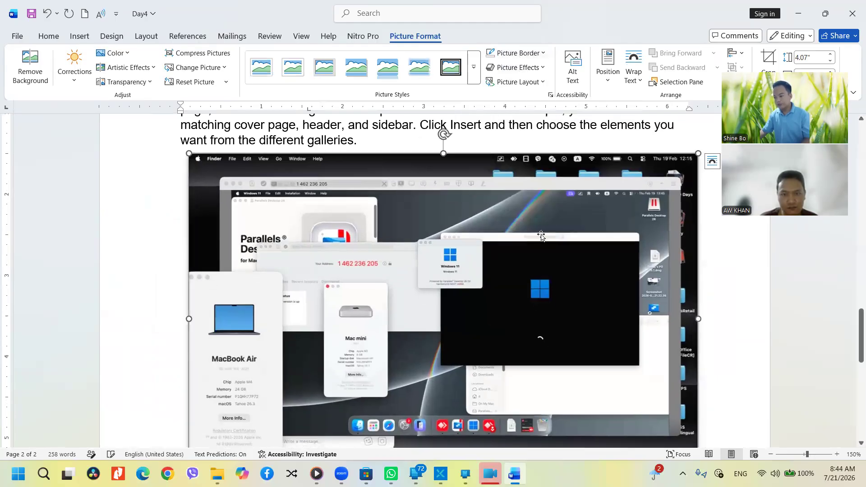
{"action": "left_click", "coordinate": [513, 69]}
{"action": "mouse_move", "coordinate": [522, 87]}
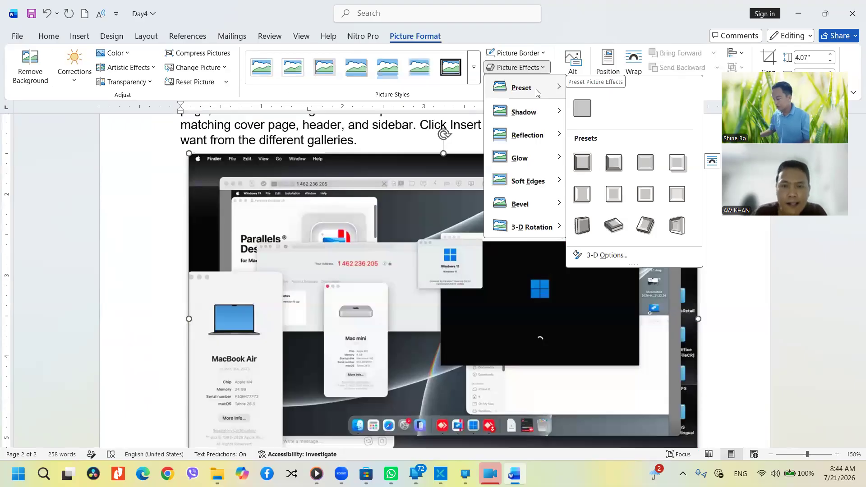
{"action": "left_click", "coordinate": [578, 161]}
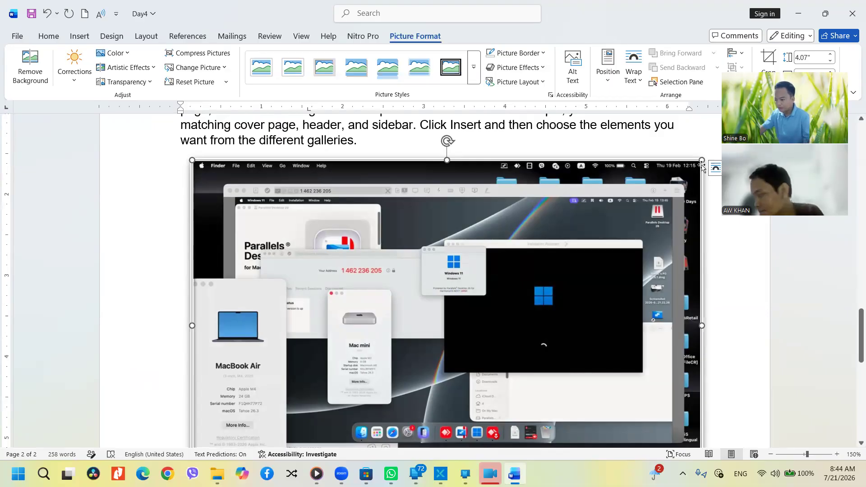
Shrink the picture to 2.27" tall, set Wrap Text to Through, and move it into the paragraph
{"action": "left_click_drag", "start_coordinate": [702, 160], "coordinate": [479, 266]}
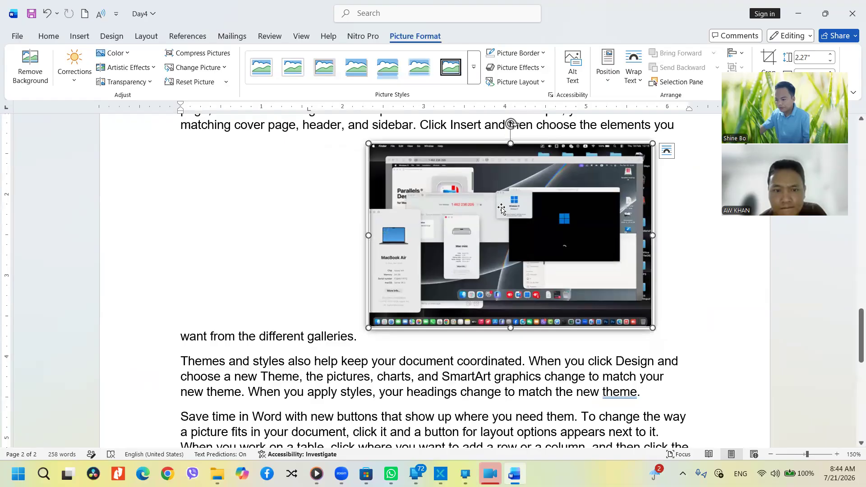
{"action": "left_click", "coordinate": [634, 75]}
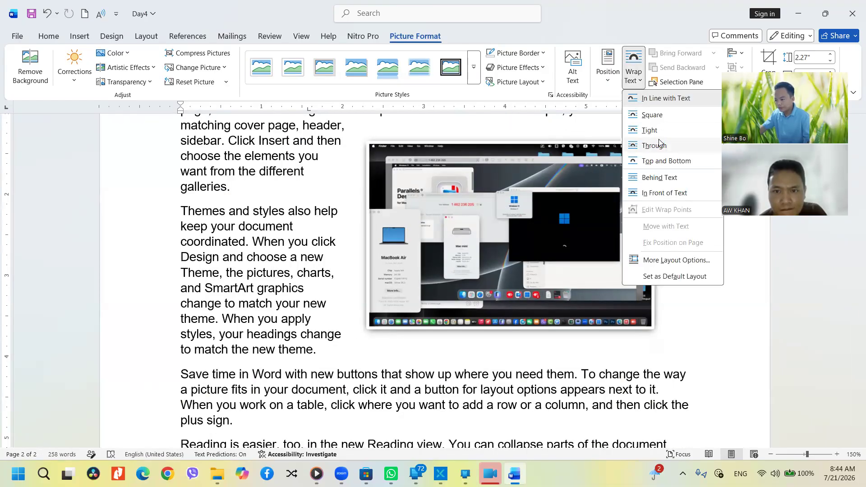
{"action": "left_click", "coordinate": [659, 145]}
{"action": "left_click_drag", "start_coordinate": [499, 214], "coordinate": [418, 235]}
{"action": "scroll", "coordinate": [463, 231], "scroll_direction": "up", "scroll_amount": 2, "text": "ctrl"}
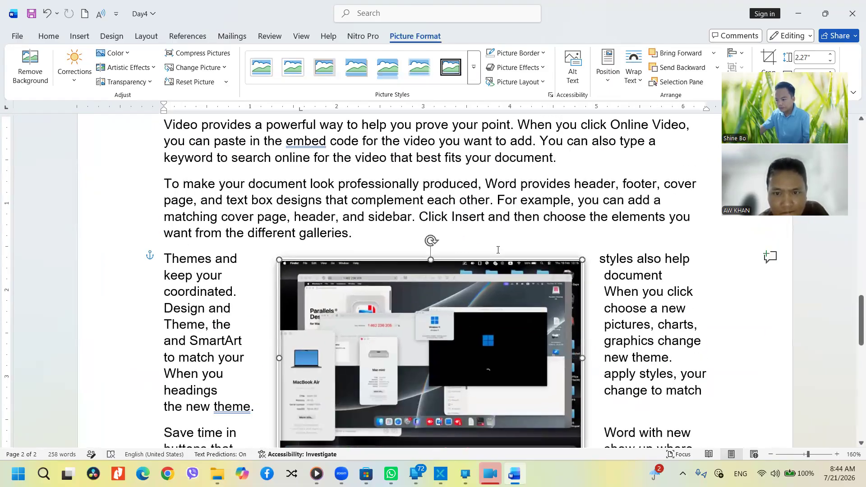
Try a preset picture effect on the screenshot, then deselect and reselect it
{"action": "left_click", "coordinate": [506, 69]}
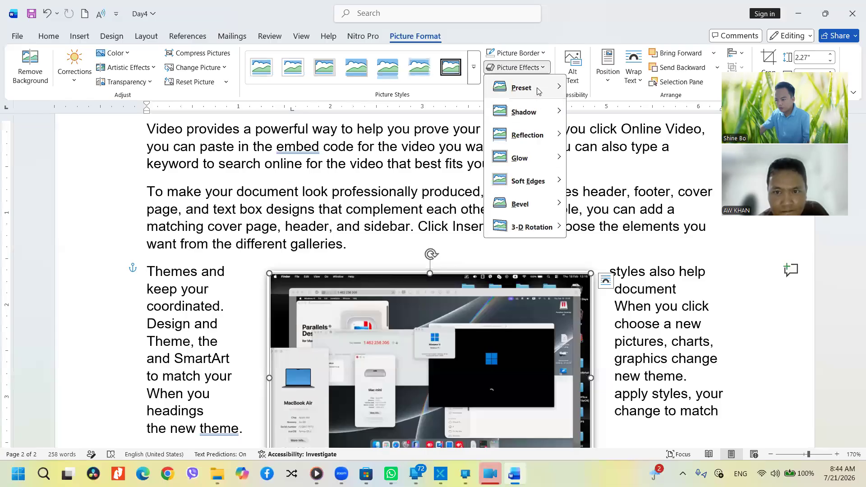
{"action": "left_click", "coordinate": [617, 164]}
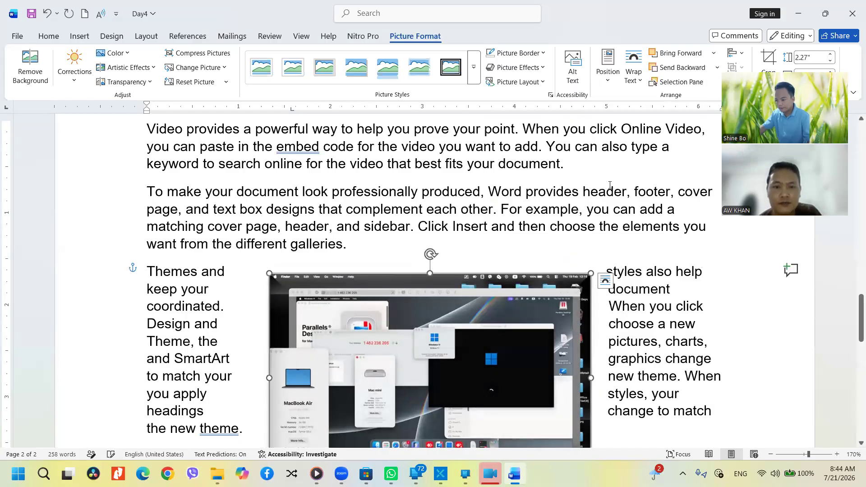
{"action": "scroll", "coordinate": [578, 288], "scroll_direction": "up", "scroll_amount": 4, "text": "ctrl"}
{"action": "scroll", "coordinate": [398, 294], "scroll_direction": "up", "scroll_amount": 12, "text": "ctrl"}
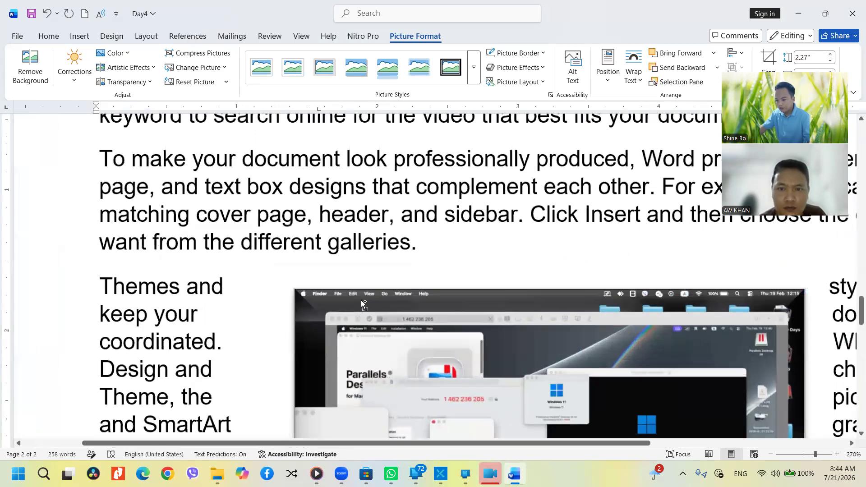
{"action": "scroll", "coordinate": [311, 302], "scroll_direction": "up", "scroll_amount": 7, "text": "ctrl"}
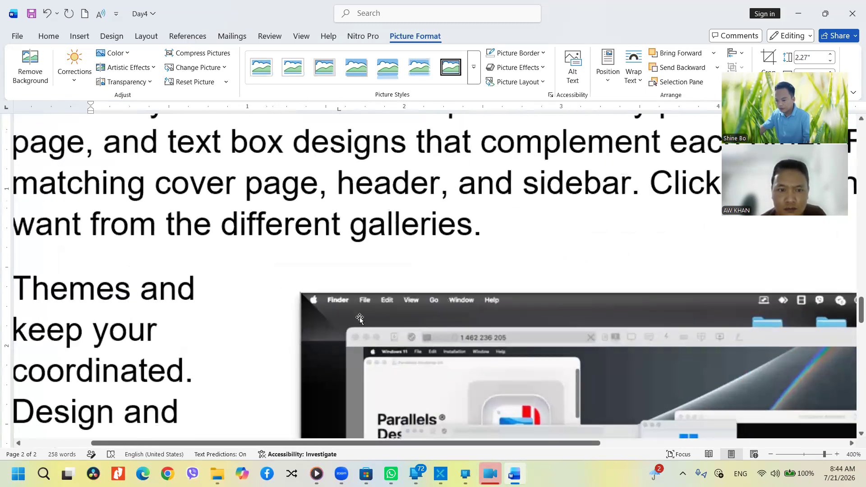
{"action": "scroll", "coordinate": [313, 295], "scroll_direction": "down", "scroll_amount": 1}
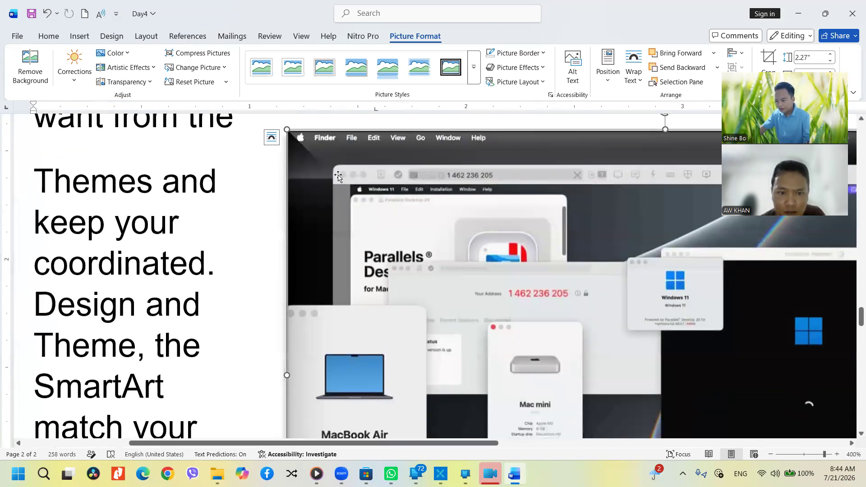
{"action": "scroll", "coordinate": [428, 127], "scroll_direction": "up", "scroll_amount": 2}
{"action": "left_click", "coordinate": [429, 127]}
{"action": "left_click", "coordinate": [373, 197]}
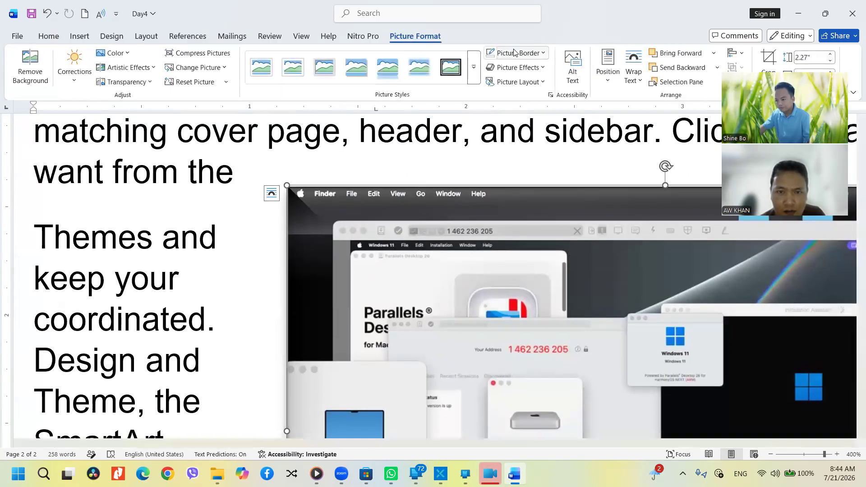
Reset effects with No Presets, apply the second preset, and nudge the picture up-left
{"action": "left_click", "coordinate": [523, 67]}
{"action": "mouse_move", "coordinate": [520, 88]}
{"action": "left_click", "coordinate": [582, 109]}
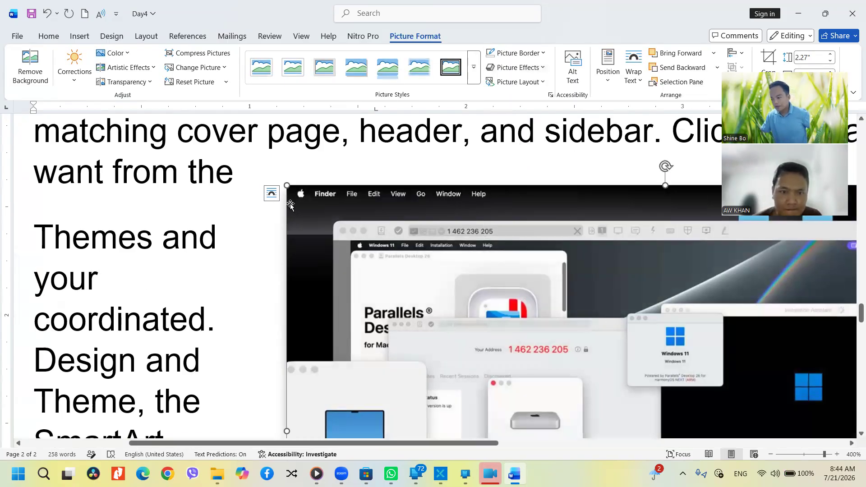
{"action": "left_click", "coordinate": [540, 69]}
{"action": "mouse_move", "coordinate": [521, 87]}
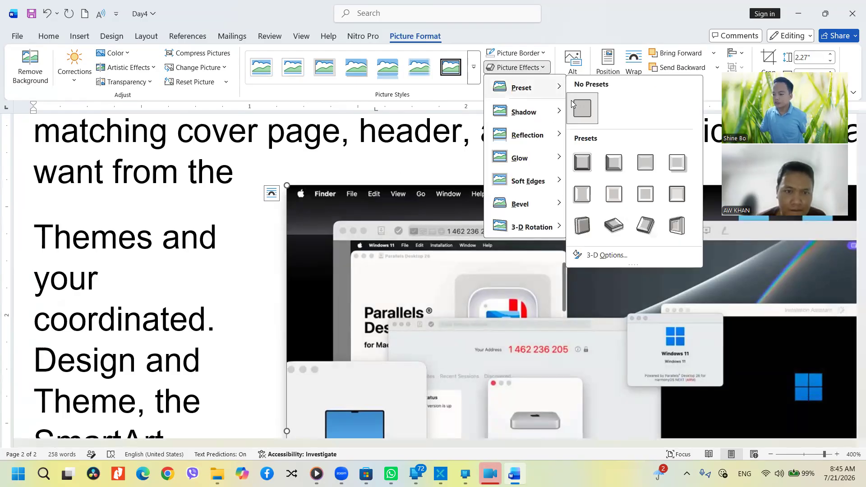
{"action": "left_click", "coordinate": [615, 163]}
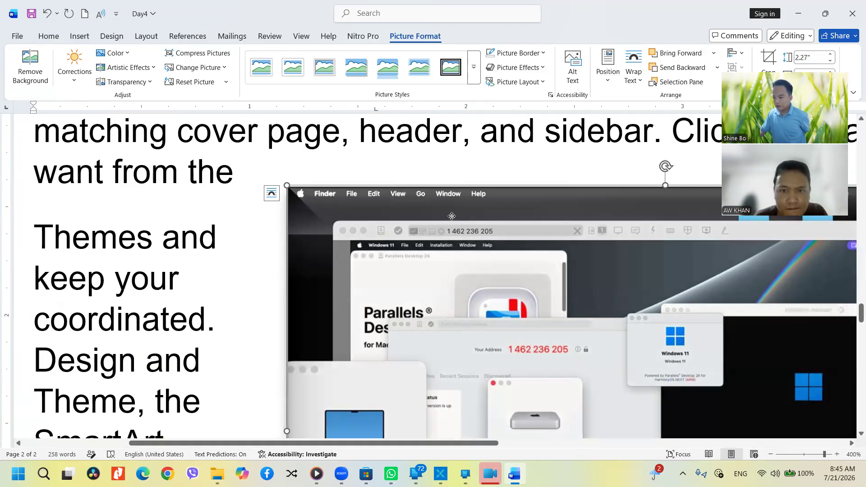
{"action": "left_click_drag", "start_coordinate": [451, 216], "coordinate": [431, 196]}
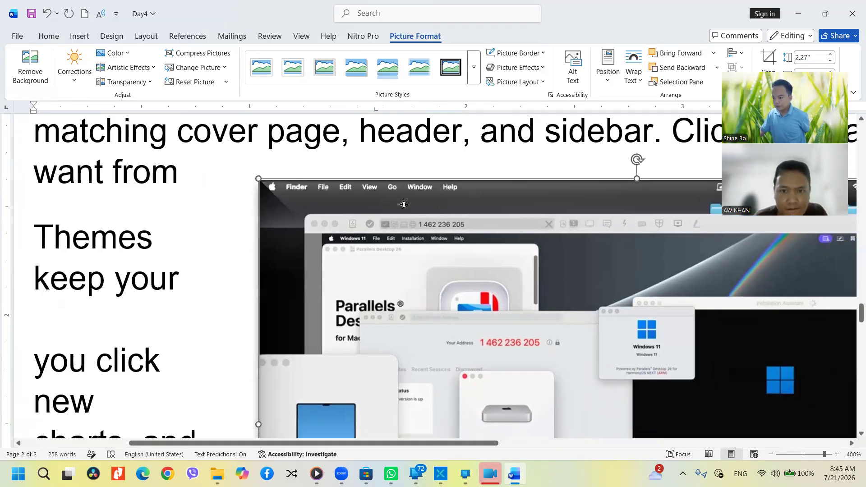
Apply the third preset picture effect to the screenshot
{"action": "left_click", "coordinate": [514, 67]}
{"action": "mouse_move", "coordinate": [545, 112]}
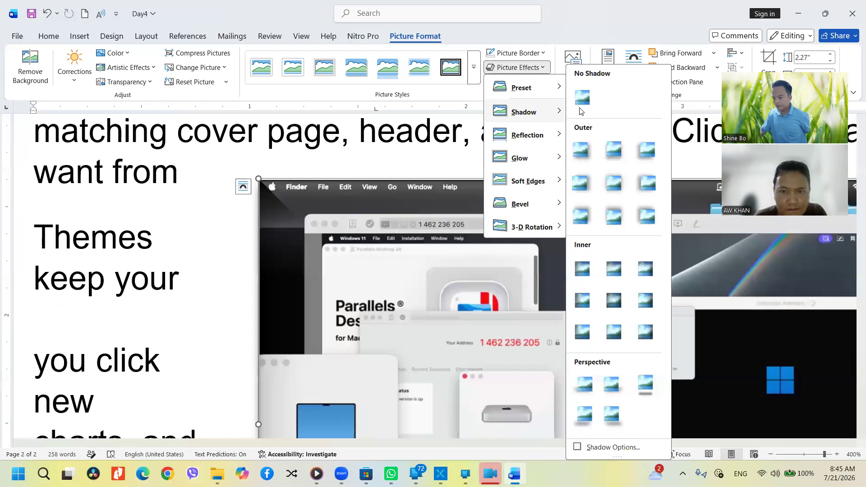
{"action": "mouse_move", "coordinate": [549, 87]}
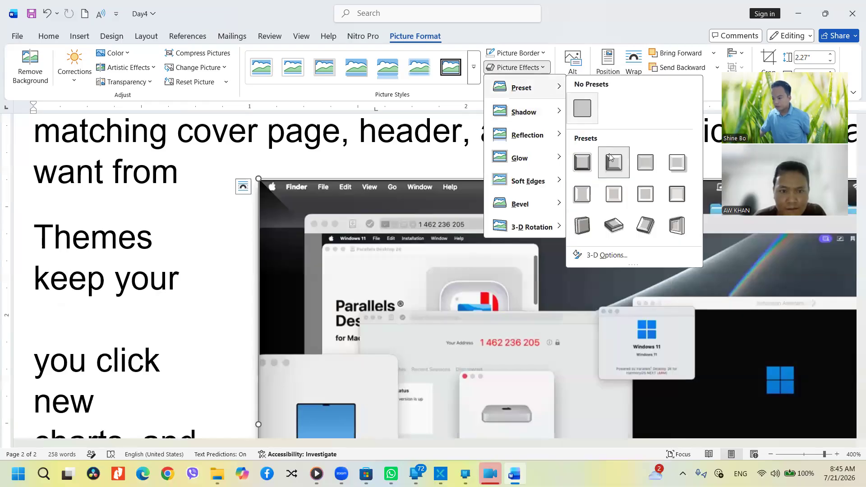
{"action": "left_click", "coordinate": [649, 165]}
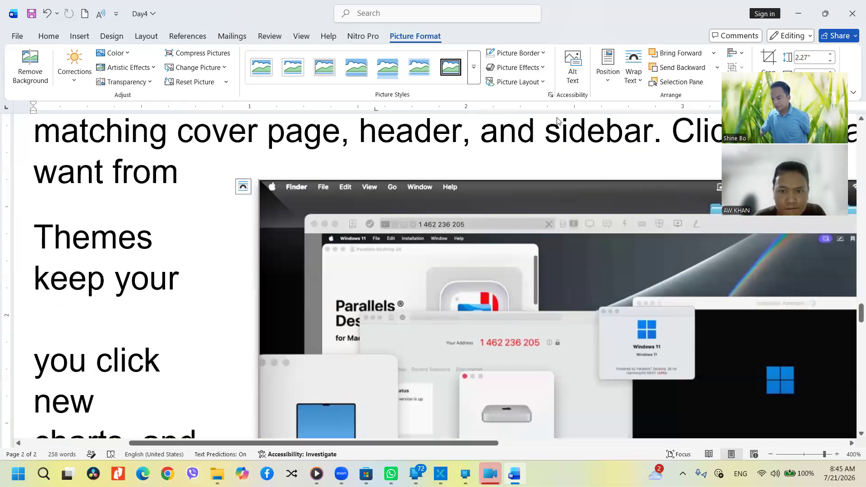
{"action": "left_click", "coordinate": [534, 69]}
{"action": "mouse_move", "coordinate": [539, 87]}
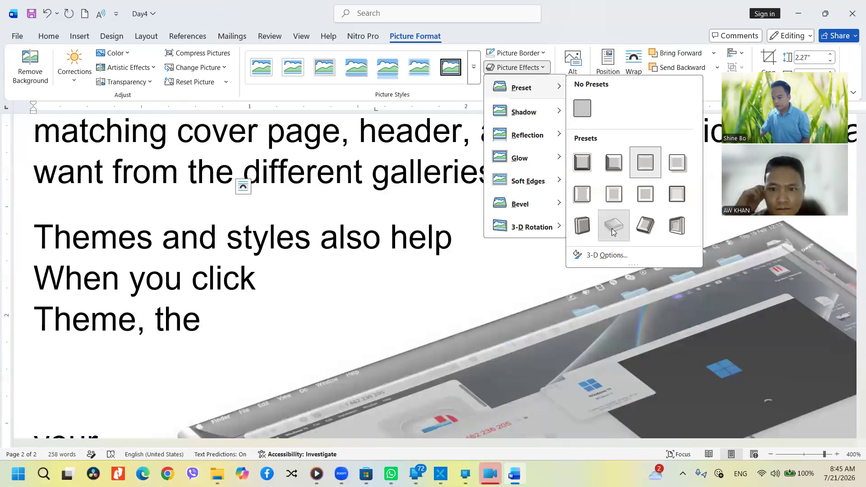
Give the screenshot a tilted 3-D preset effect
{"action": "left_click", "coordinate": [614, 226]}
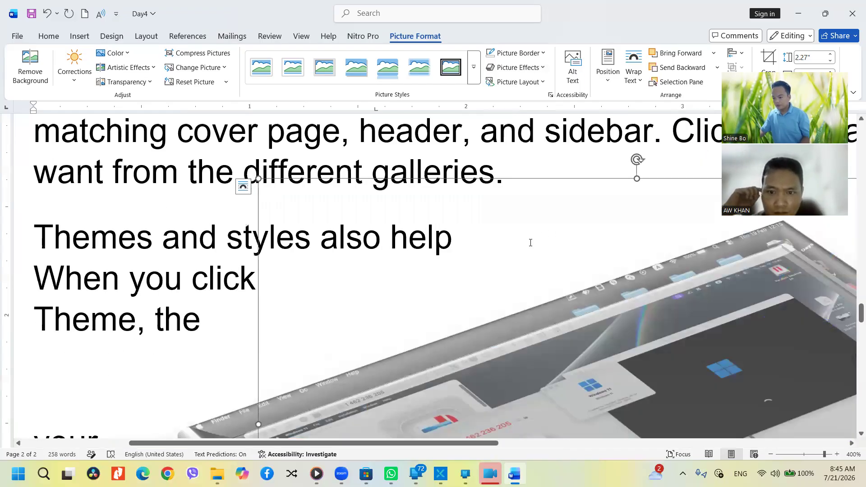
{"action": "scroll", "coordinate": [531, 243], "scroll_direction": "down", "scroll_amount": 5}
{"action": "scroll", "coordinate": [469, 239], "scroll_direction": "down", "scroll_amount": 7, "text": "ctrl"}
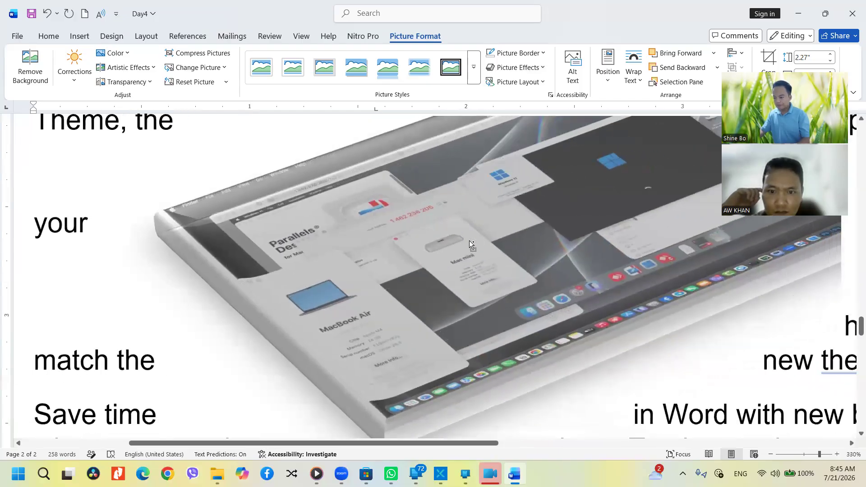
{"action": "scroll", "coordinate": [469, 240], "scroll_direction": "down", "scroll_amount": 8, "text": "ctrl"}
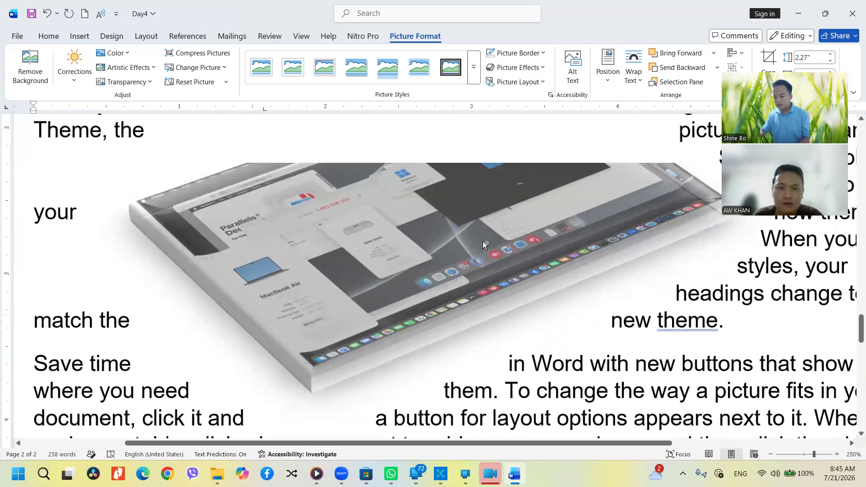
{"action": "scroll", "coordinate": [483, 244], "scroll_direction": "down", "scroll_amount": 1, "text": "ctrl"}
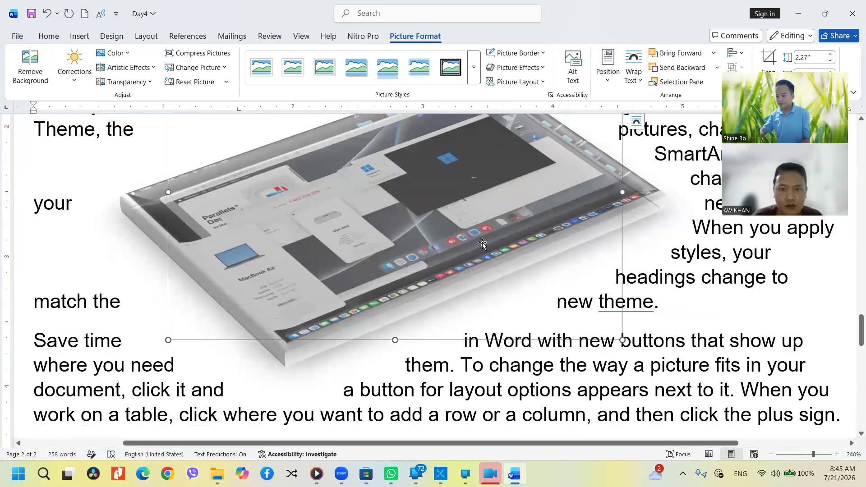
{"action": "scroll", "coordinate": [483, 244], "scroll_direction": "up", "scroll_amount": 4}
{"action": "scroll", "coordinate": [482, 226], "scroll_direction": "down", "scroll_amount": 2}
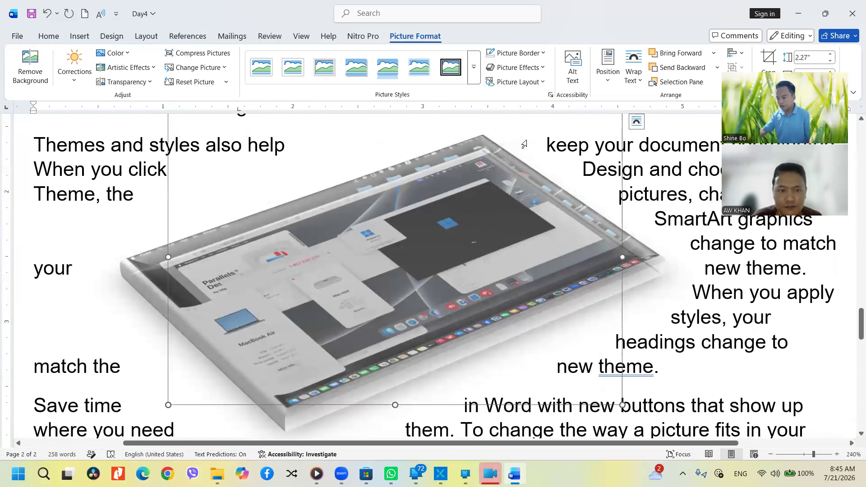
Preview Picture Effects presets and shadows without applying any
{"action": "left_click", "coordinate": [519, 68]}
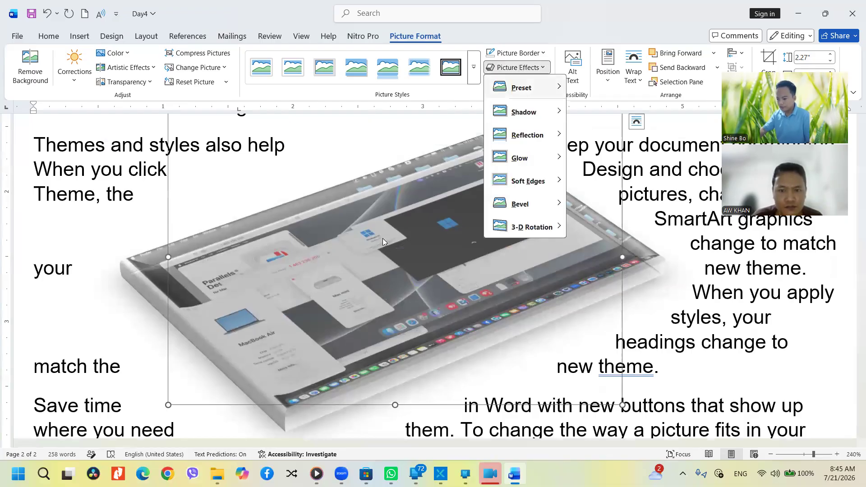
{"action": "mouse_move", "coordinate": [516, 145]}
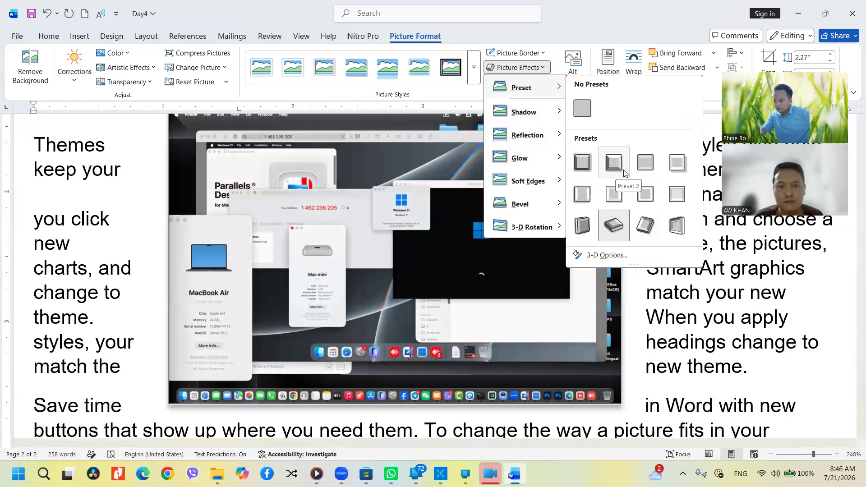
{"action": "left_click", "coordinate": [628, 171]}
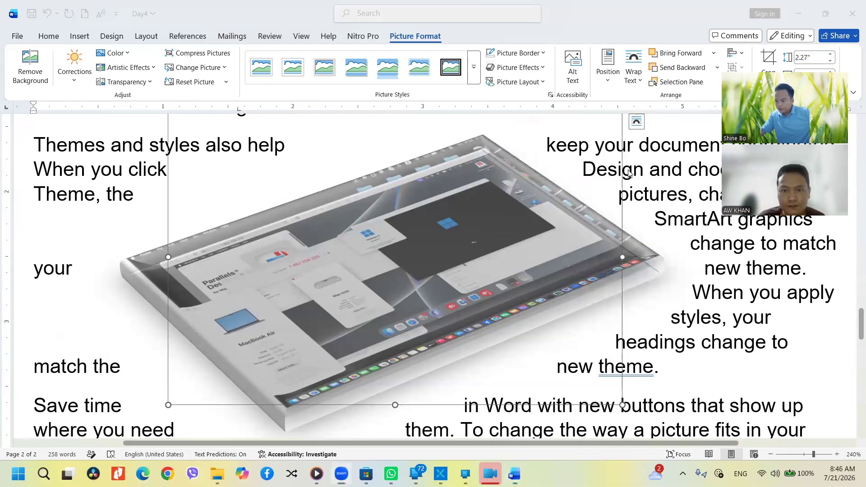
{"action": "left_click", "coordinate": [526, 68]}
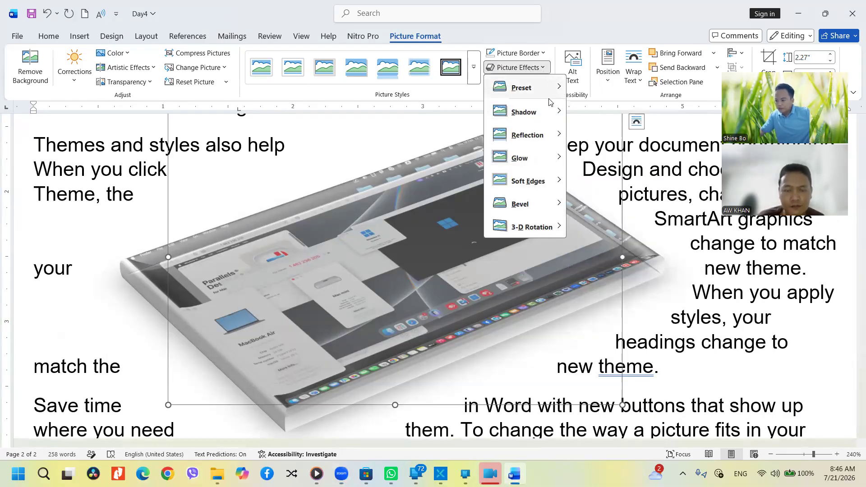
{"action": "mouse_move", "coordinate": [545, 111]}
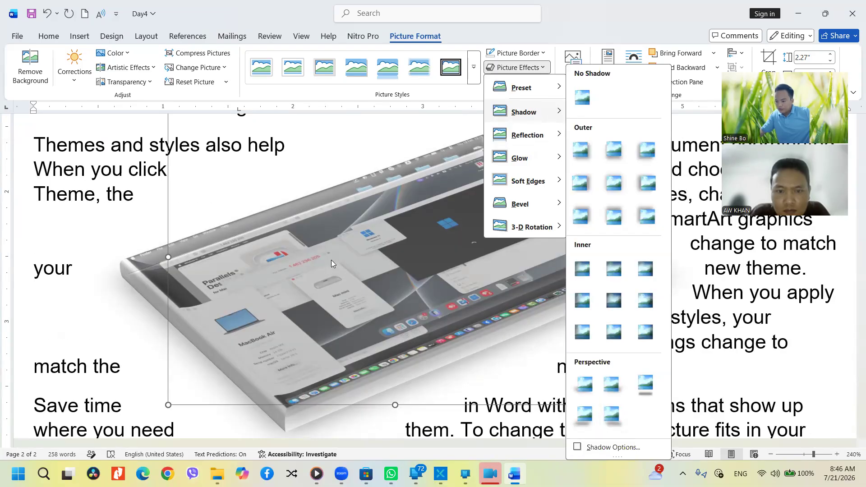
{"action": "left_click", "coordinate": [332, 261]}
Shrink the picture to about 1.01" tall, then browse shadows without applying one
{"action": "scroll", "coordinate": [604, 150], "scroll_direction": "up", "scroll_amount": 4}
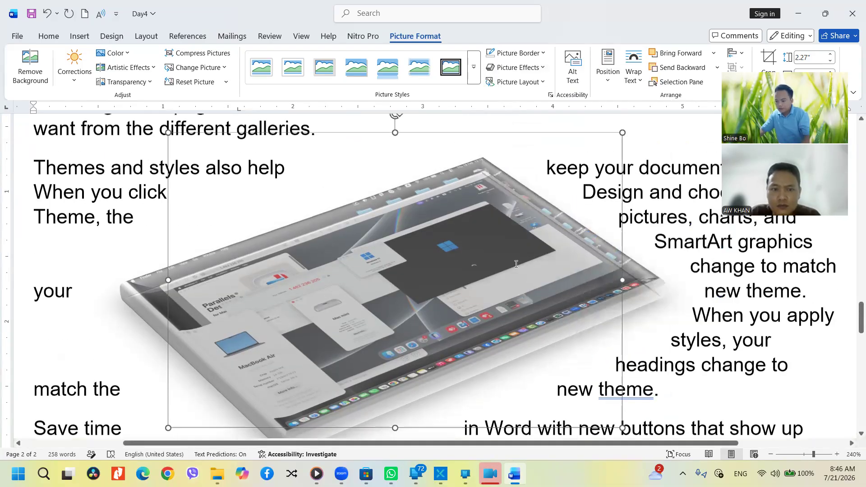
{"action": "scroll", "coordinate": [619, 224], "scroll_direction": "down", "scroll_amount": 3}
{"action": "scroll", "coordinate": [618, 224], "scroll_direction": "up", "scroll_amount": 1}
{"action": "left_click_drag", "start_coordinate": [623, 174], "coordinate": [440, 258]}
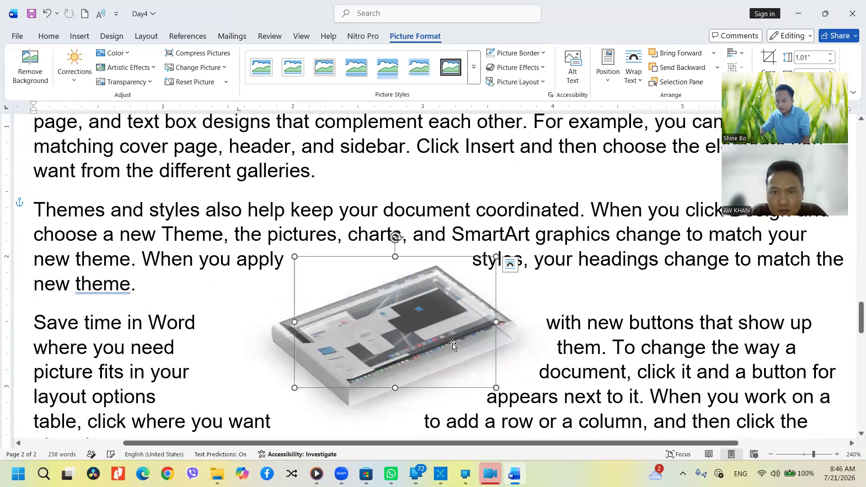
{"action": "scroll", "coordinate": [424, 346], "scroll_direction": "down", "scroll_amount": 2}
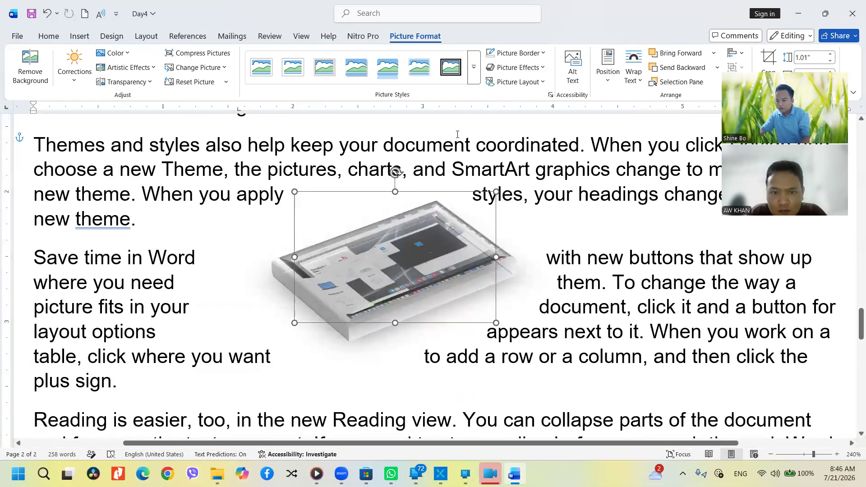
{"action": "left_click", "coordinate": [531, 75]}
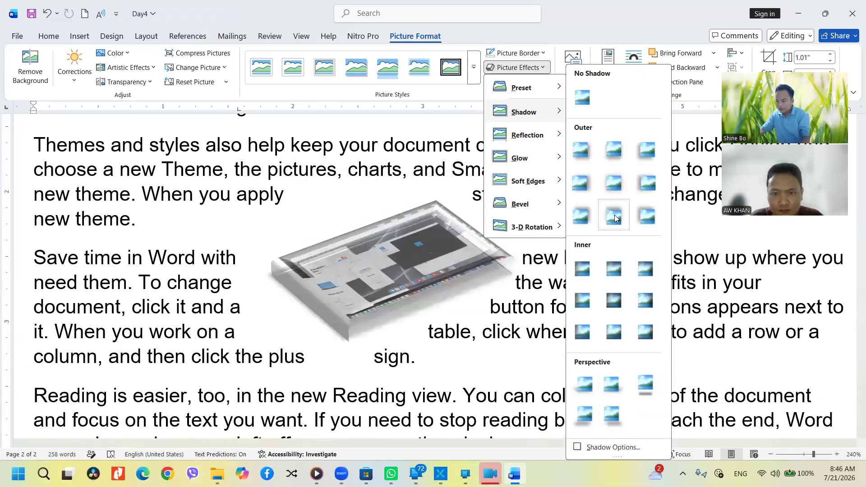
{"action": "left_click", "coordinate": [401, 140]}
{"action": "left_click", "coordinate": [402, 140]}
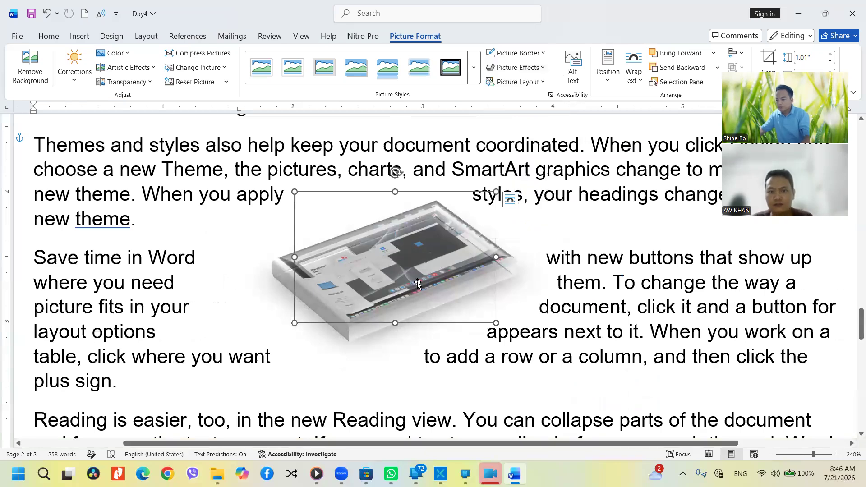
Replace the picture with the stock autumn lake landscape image
{"action": "right_click", "coordinate": [407, 270]}
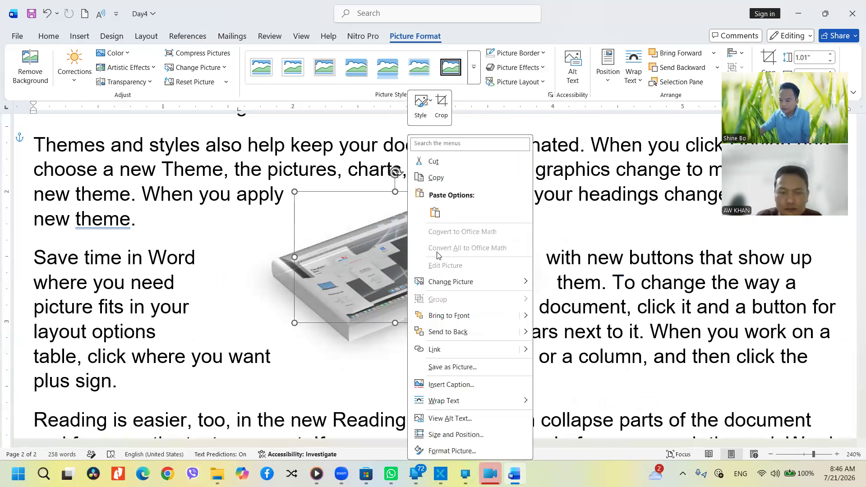
{"action": "mouse_move", "coordinate": [463, 281]}
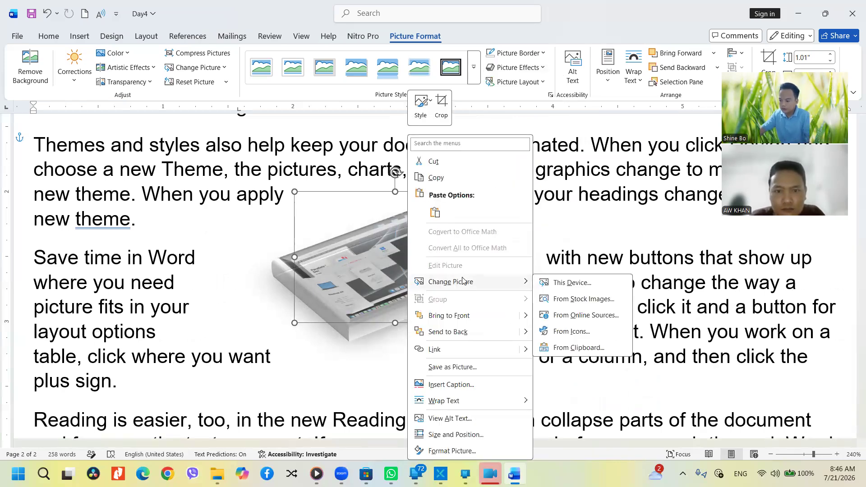
{"action": "left_click", "coordinate": [579, 300]}
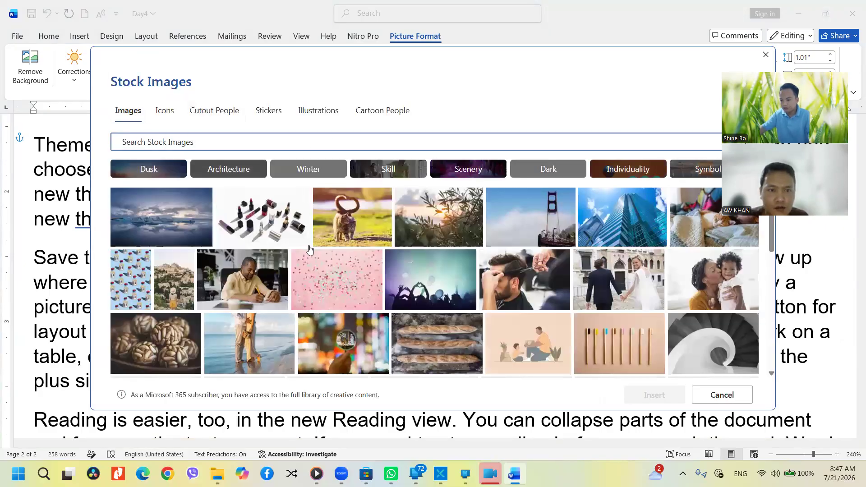
{"action": "scroll", "coordinate": [326, 302], "scroll_direction": "down", "scroll_amount": 5}
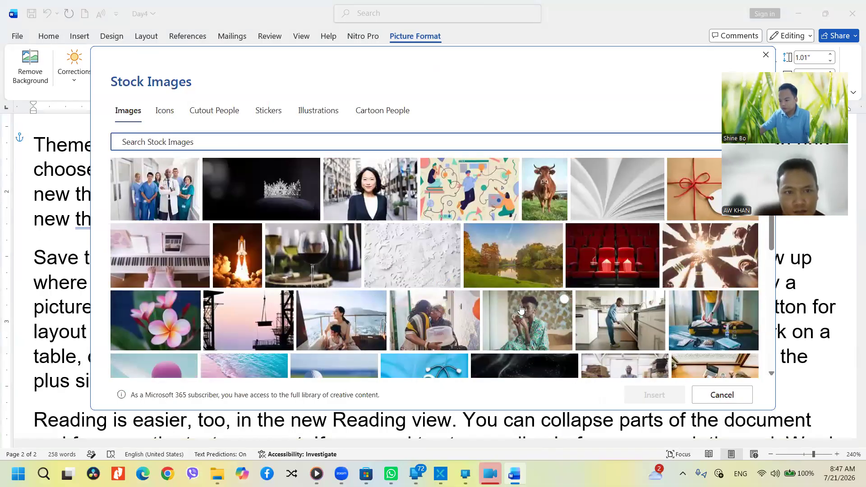
{"action": "left_click", "coordinate": [537, 253]}
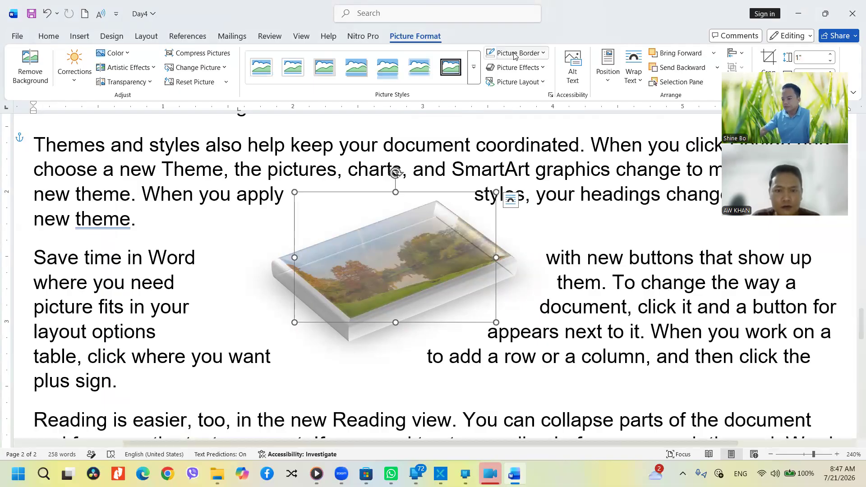
Set the landscape's Picture Effects preset to No Presets so it appears flat
{"action": "left_click", "coordinate": [526, 68]}
{"action": "mouse_move", "coordinate": [554, 88]}
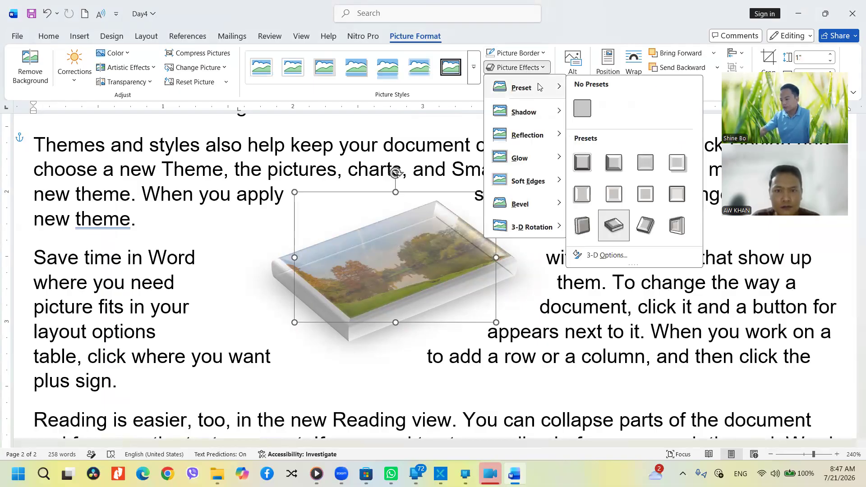
{"action": "left_click", "coordinate": [589, 163]}
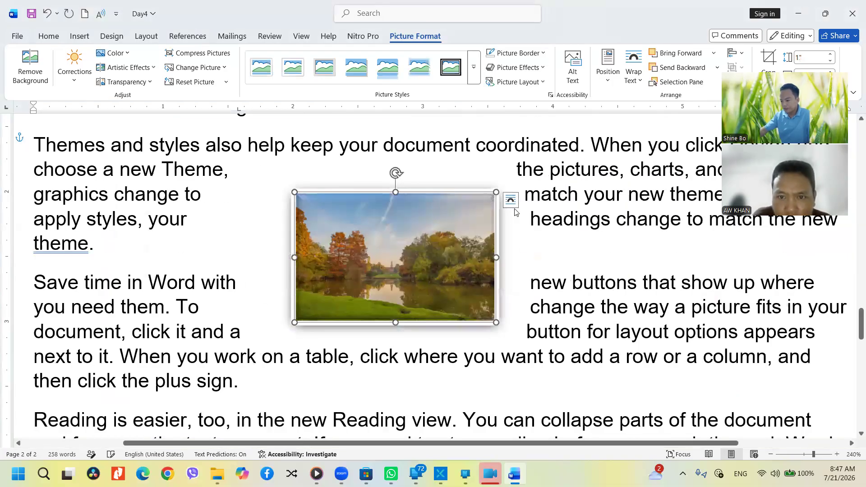
{"action": "left_click", "coordinate": [525, 242]}
{"action": "left_click", "coordinate": [429, 248]}
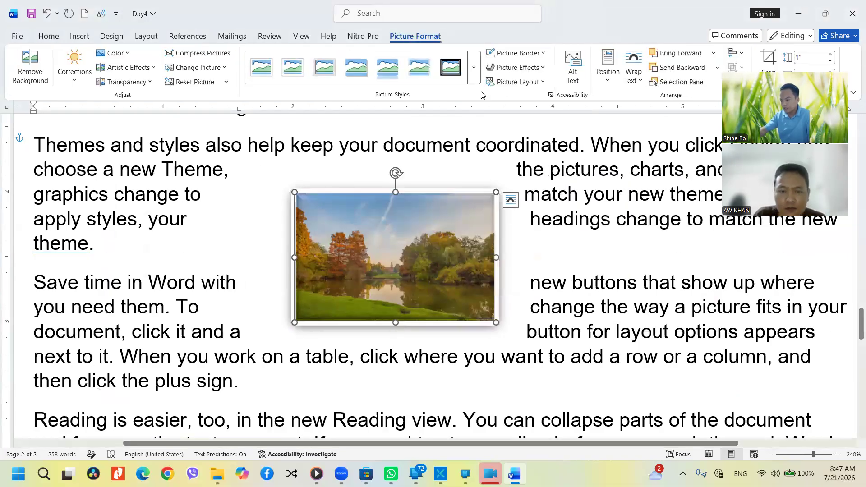
{"action": "left_click", "coordinate": [517, 67]}
Clear any preset and set the landscape's shadow to No Shadow
{"action": "mouse_move", "coordinate": [523, 87]}
{"action": "left_click", "coordinate": [582, 108]}
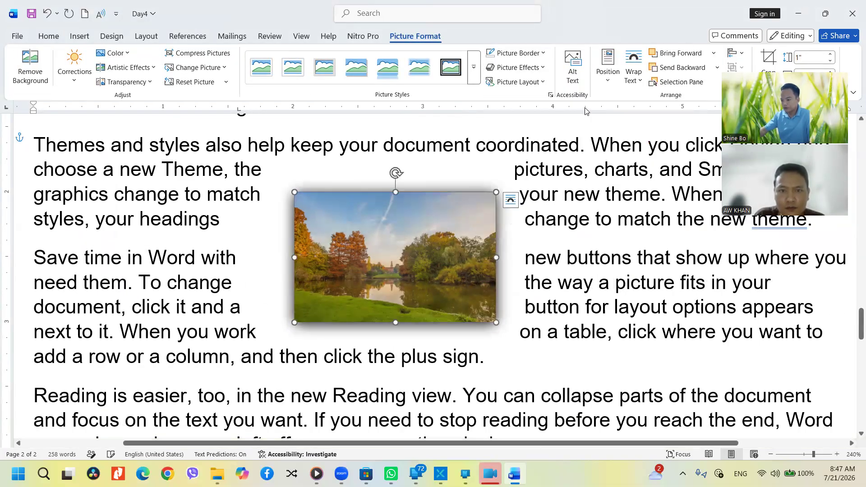
{"action": "left_click", "coordinate": [515, 68]}
{"action": "mouse_move", "coordinate": [524, 112]}
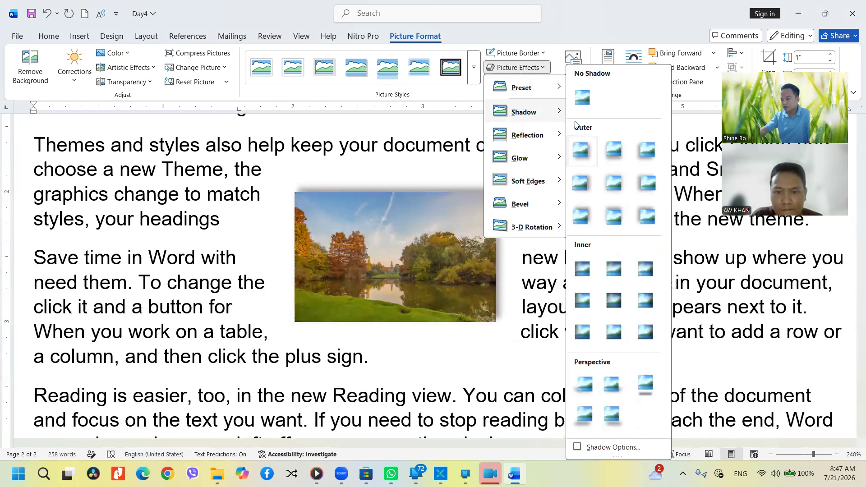
{"action": "left_click", "coordinate": [581, 101]}
Add a short reflection variation and move the picture slightly up-left
{"action": "left_click", "coordinate": [517, 67]}
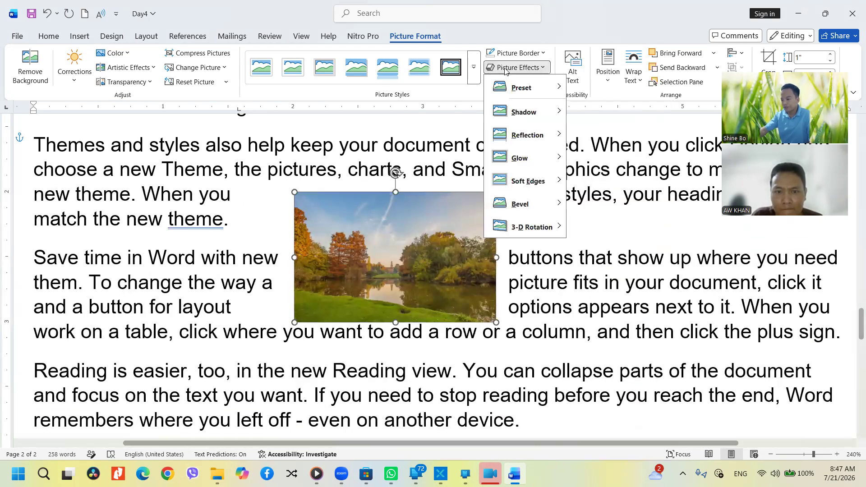
{"action": "mouse_move", "coordinate": [526, 136]}
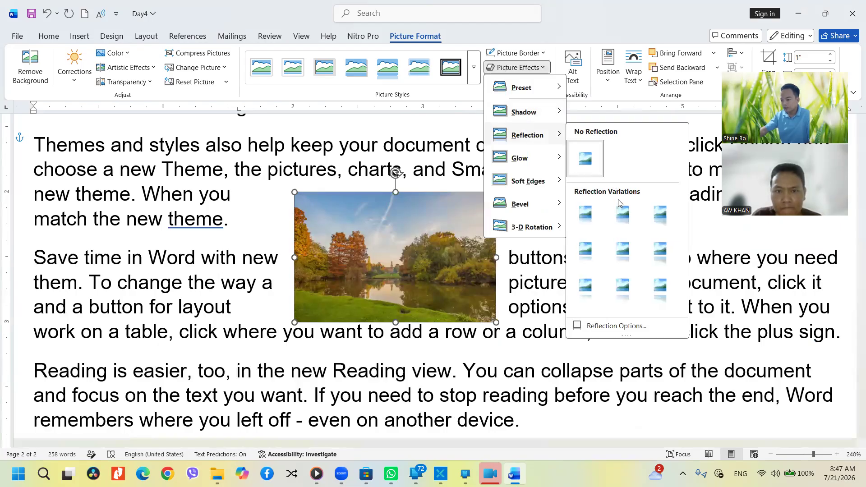
{"action": "left_click", "coordinate": [617, 287]}
{"action": "scroll", "coordinate": [459, 303], "scroll_direction": "down", "scroll_amount": 2}
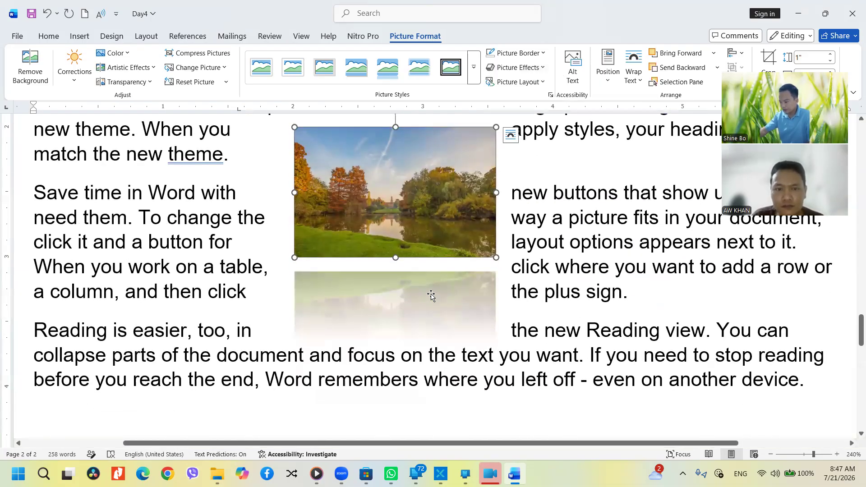
{"action": "left_click_drag", "start_coordinate": [421, 305], "coordinate": [418, 294]}
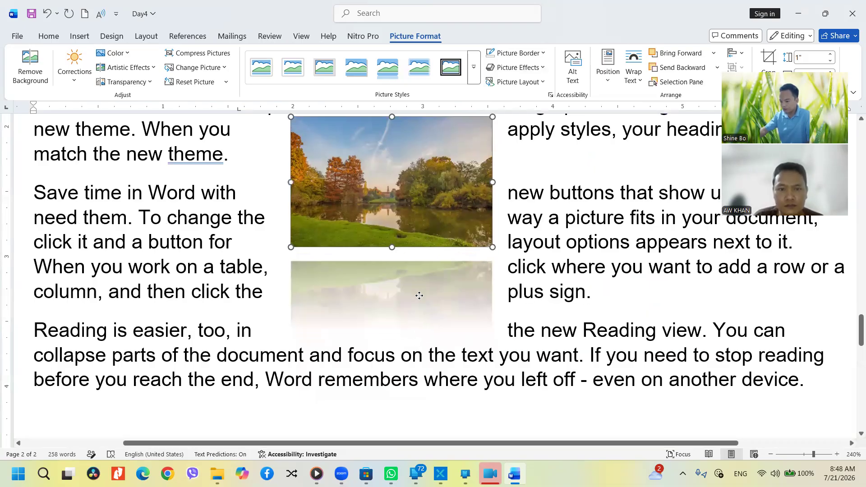
Set Reflection to No Reflection and preview glow variations
{"action": "left_click", "coordinate": [535, 67]}
{"action": "mouse_move", "coordinate": [537, 135]}
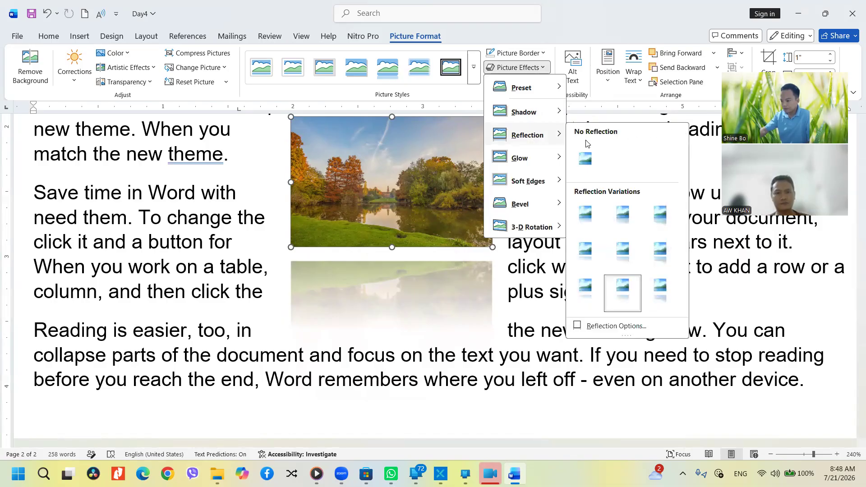
{"action": "left_click", "coordinate": [583, 161]}
{"action": "left_click", "coordinate": [517, 68]}
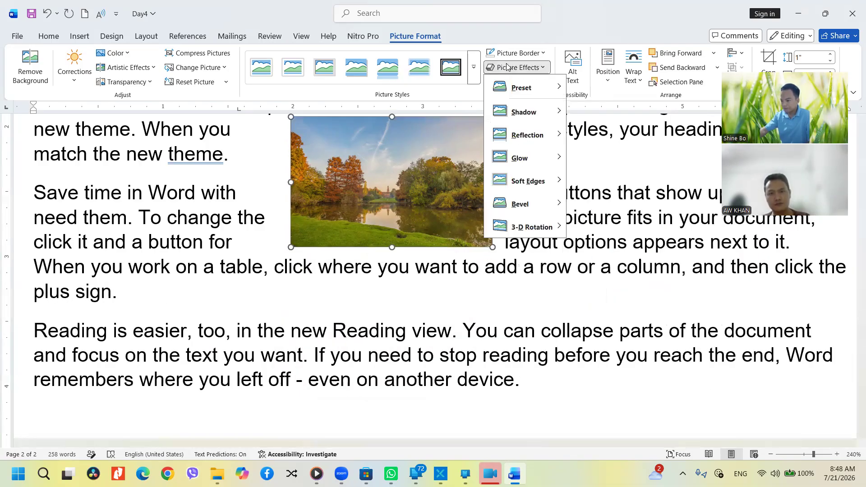
{"action": "mouse_move", "coordinate": [527, 142]}
{"action": "mouse_move", "coordinate": [527, 157]}
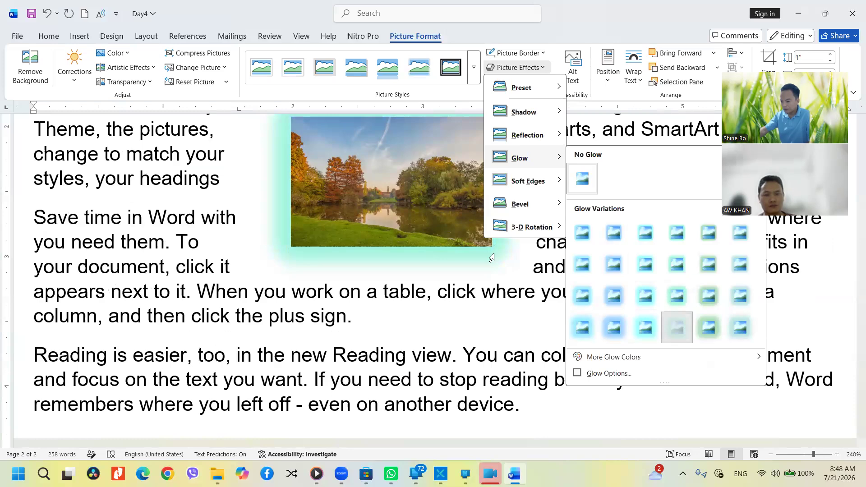
Give the landscape picture a green-aqua glow
{"action": "left_click", "coordinate": [684, 325]}
{"action": "scroll", "coordinate": [505, 231], "scroll_direction": "up", "scroll_amount": 2}
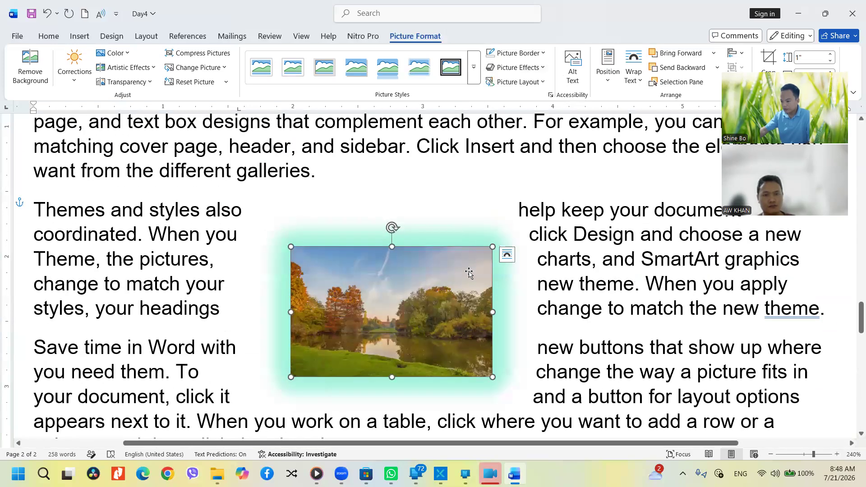
{"action": "left_click", "coordinate": [518, 67]}
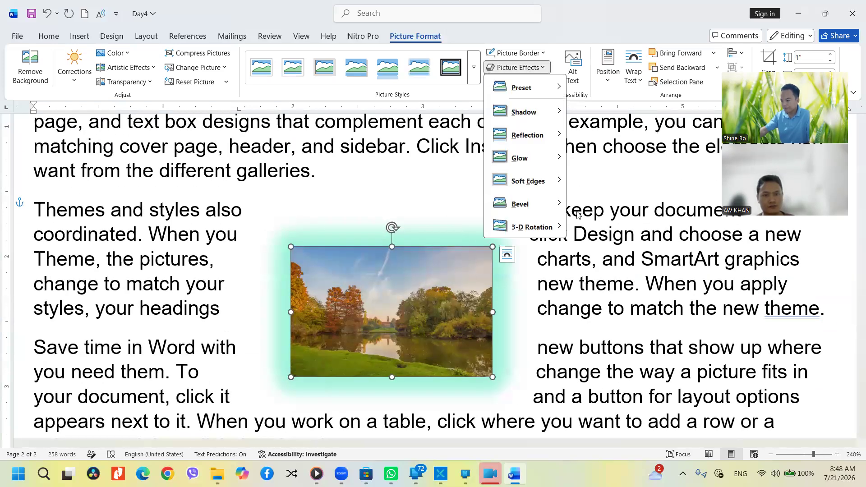
{"action": "mouse_move", "coordinate": [564, 163]}
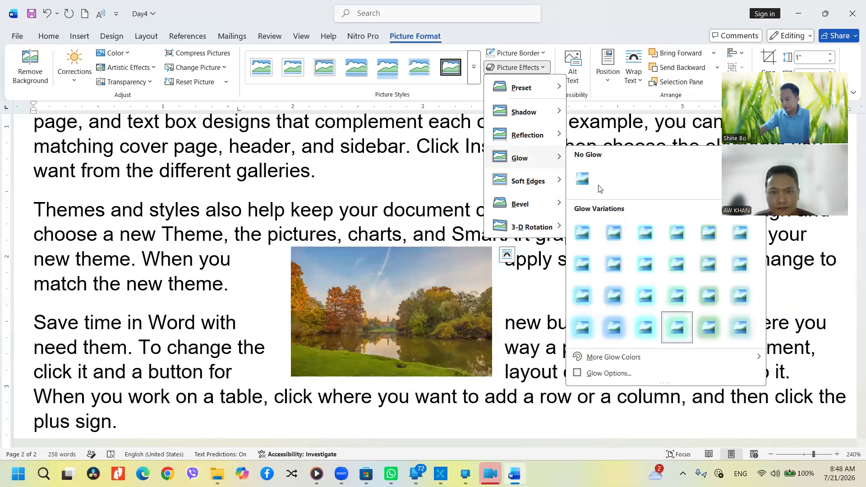
{"action": "left_click", "coordinate": [575, 171]}
Apply a Soft Edges variation and move the picture up beside the paragraph's first lines
{"action": "left_click", "coordinate": [516, 67]}
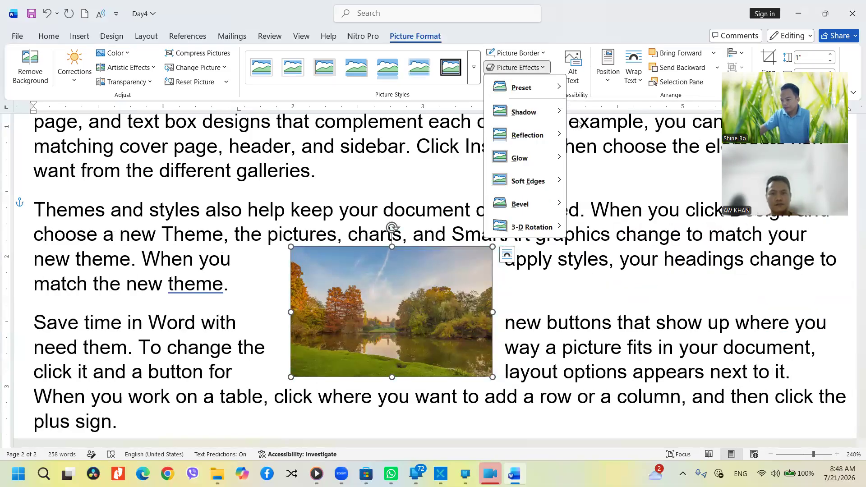
{"action": "mouse_move", "coordinate": [539, 185]}
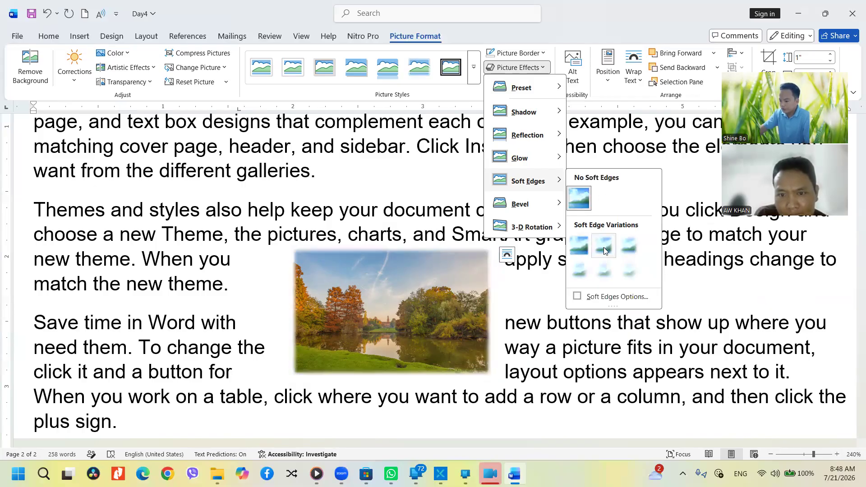
{"action": "left_click", "coordinate": [588, 269]}
{"action": "left_click_drag", "start_coordinate": [390, 302], "coordinate": [379, 166]}
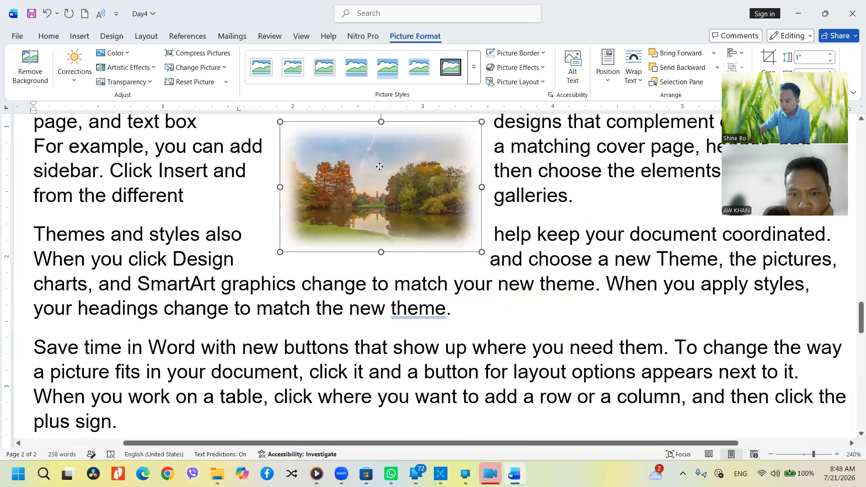
{"action": "left_click", "coordinate": [497, 288]}
{"action": "scroll", "coordinate": [497, 289], "scroll_direction": "up", "scroll_amount": 3}
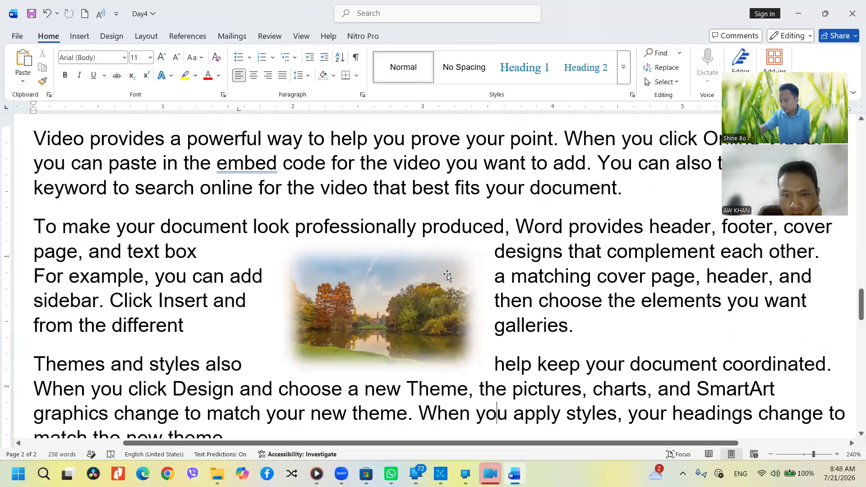
Ctrl-drag a copy of the soft-edged landscape picture to its right
{"action": "left_click", "coordinate": [409, 313]}
{"action": "left_click_drag", "start_coordinate": [411, 315], "coordinate": [534, 429]}
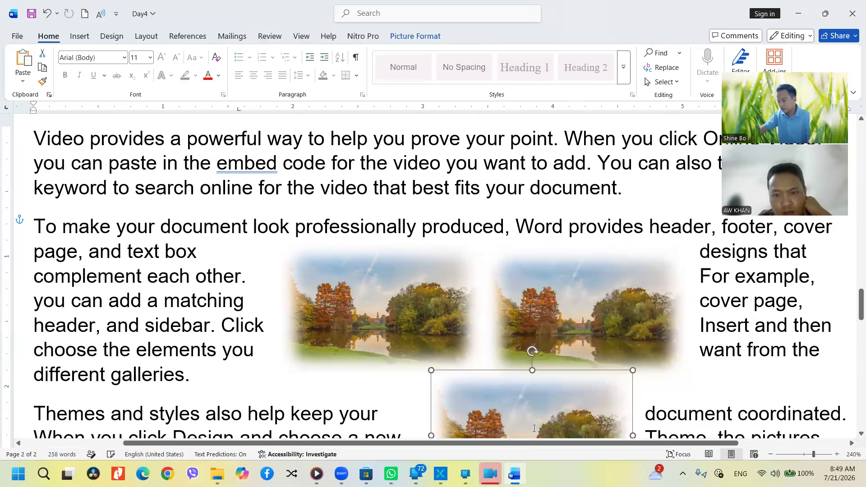
{"action": "scroll", "coordinate": [534, 428], "scroll_direction": "down", "scroll_amount": 4}
{"action": "scroll", "coordinate": [514, 348], "scroll_direction": "down", "scroll_amount": 5, "text": "ctrl"}
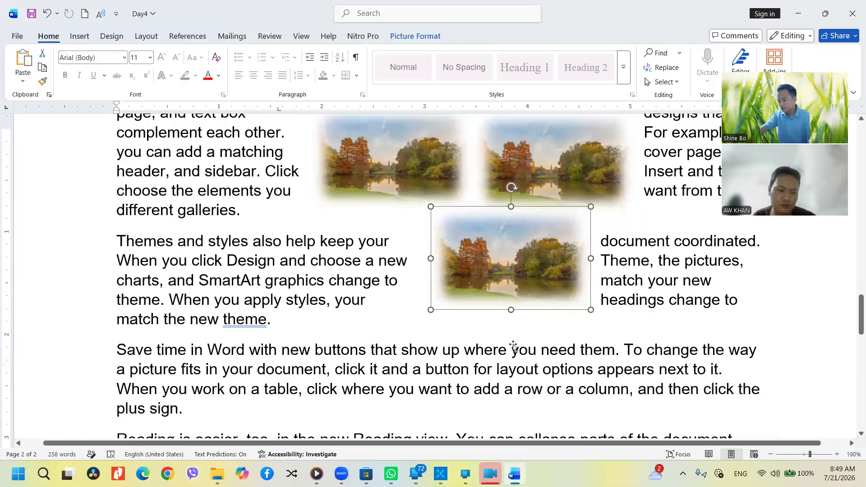
{"action": "scroll", "coordinate": [513, 345], "scroll_direction": "up", "scroll_amount": 3}
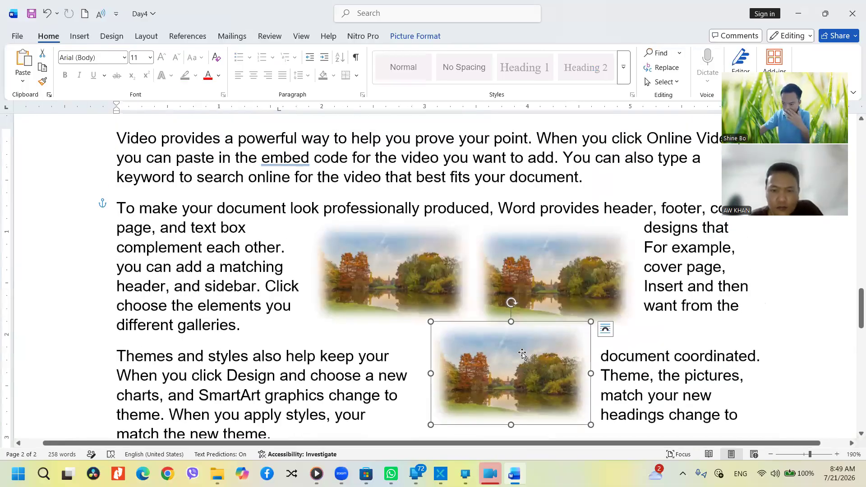
Reset the copies to sharp edges with Reset Picture and shift the middle copy right
{"action": "left_click", "coordinate": [414, 36]}
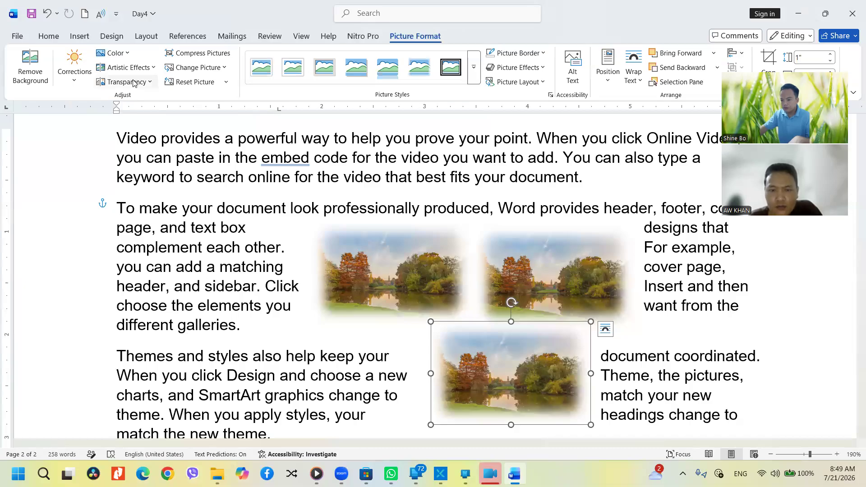
{"action": "left_click", "coordinate": [189, 82]}
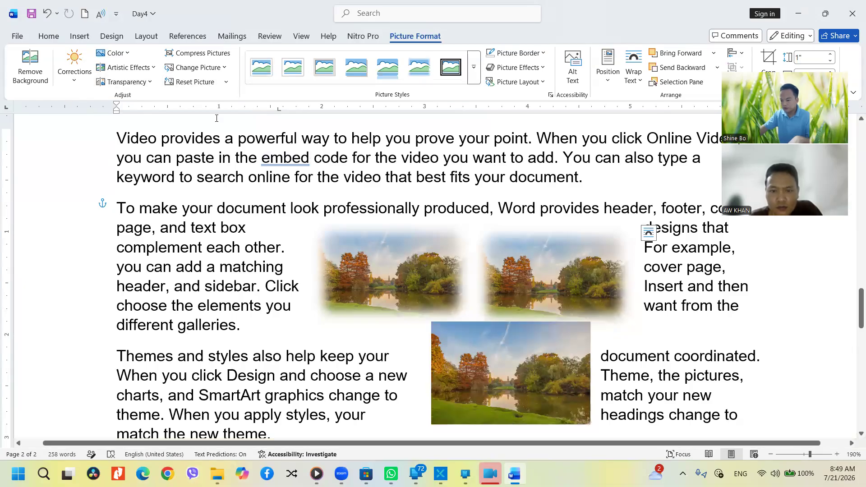
{"action": "left_click", "coordinate": [189, 82]}
{"action": "left_click", "coordinate": [546, 360]}
{"action": "left_click", "coordinate": [552, 286]}
{"action": "left_click", "coordinate": [407, 280]}
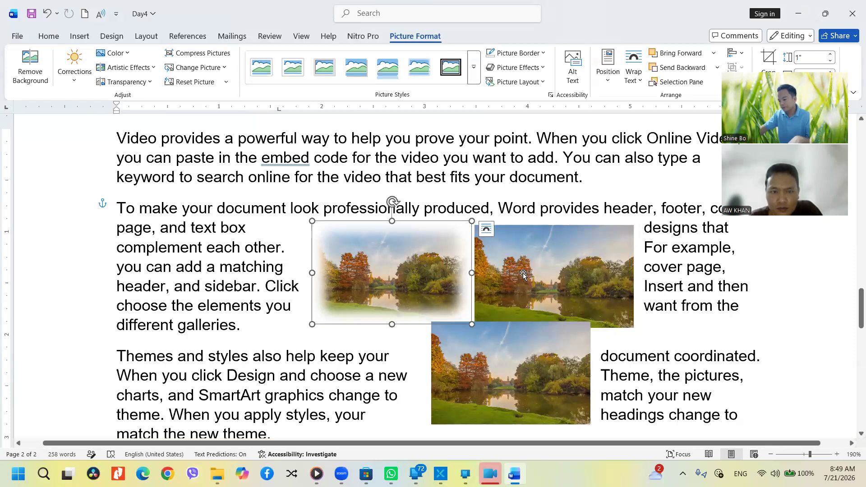
{"action": "left_click_drag", "start_coordinate": [523, 274], "coordinate": [558, 270]}
{"action": "left_click", "coordinate": [520, 371]}
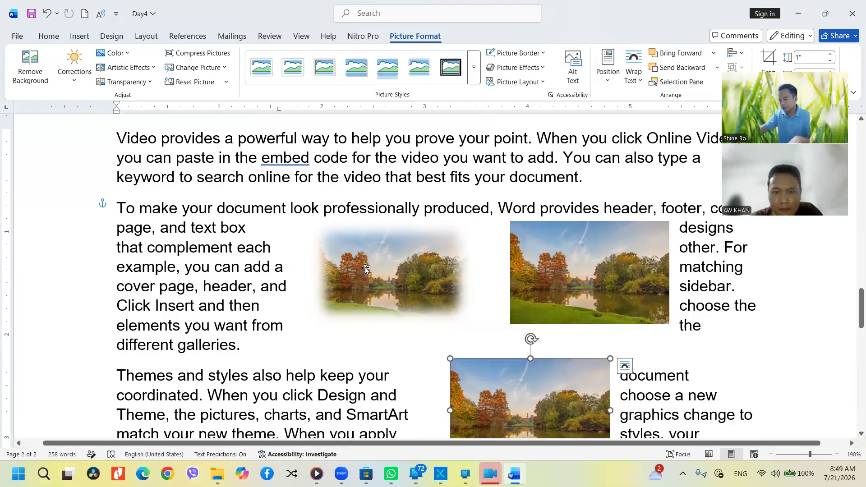
{"action": "left_click", "coordinate": [387, 237]}
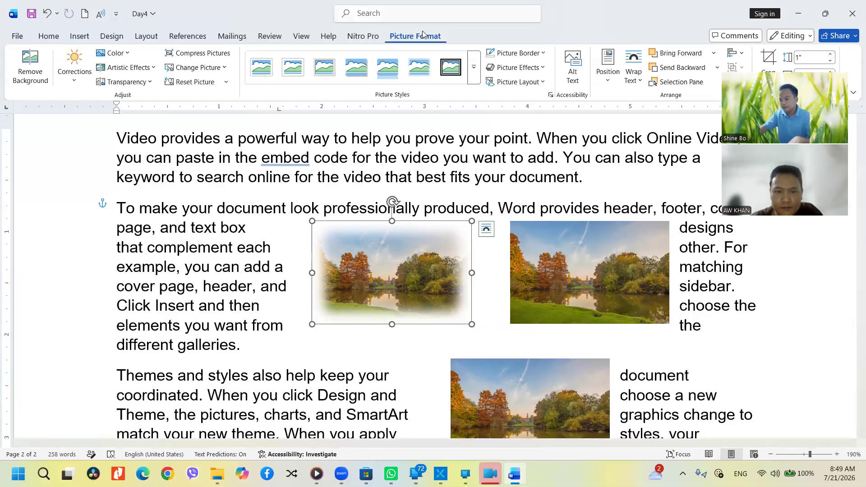
Set the left picture's Soft Edges to No Soft Edges
{"action": "left_click", "coordinate": [517, 67]}
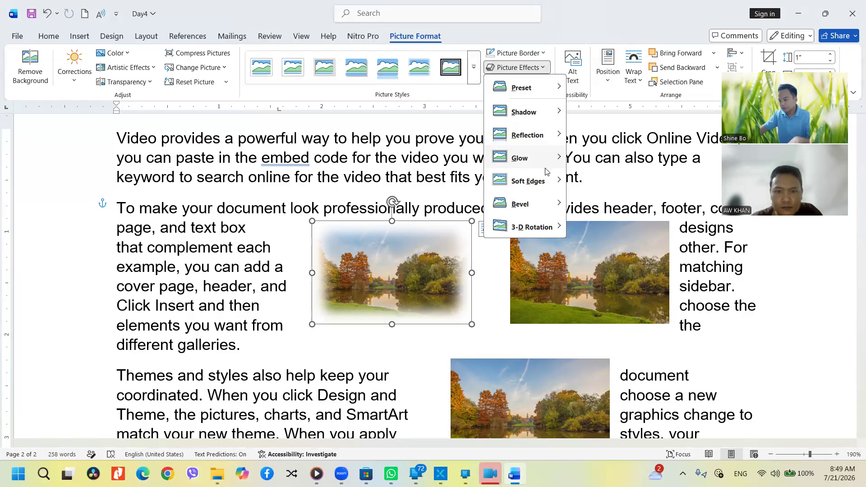
{"action": "mouse_move", "coordinate": [549, 163]}
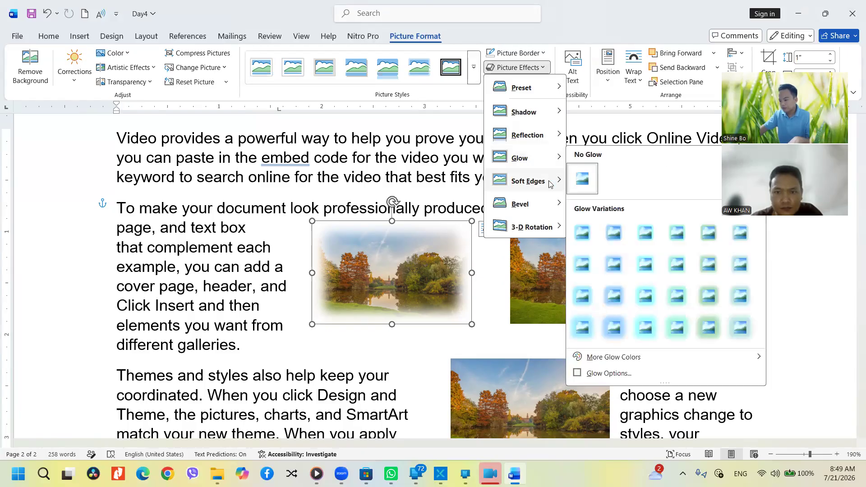
{"action": "mouse_move", "coordinate": [554, 180]}
{"action": "left_click", "coordinate": [572, 194]}
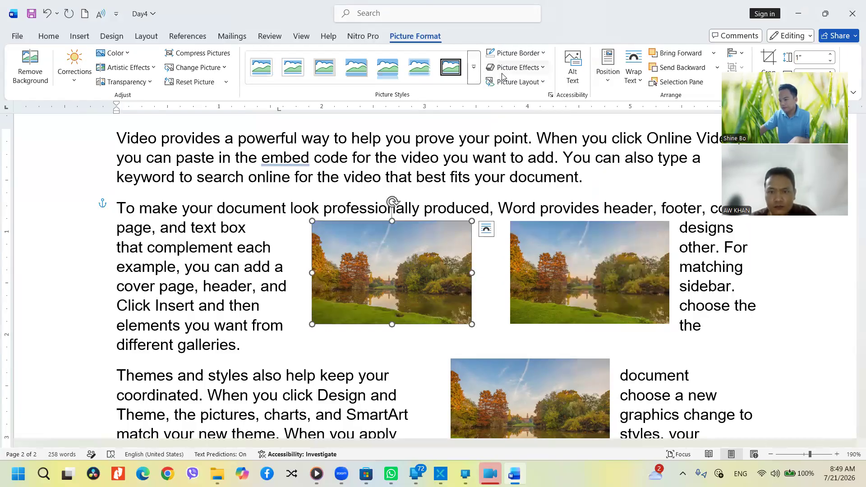
{"action": "left_click", "coordinate": [517, 67]}
{"action": "mouse_move", "coordinate": [527, 207]}
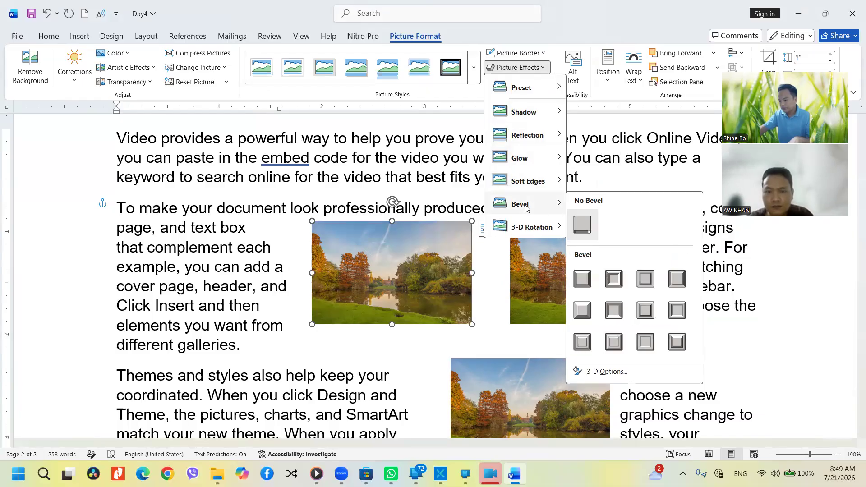
{"action": "left_click", "coordinate": [430, 283]}
Delete the extra second copy, leaving one landscape picture selected
{"action": "left_click", "coordinate": [550, 277]}
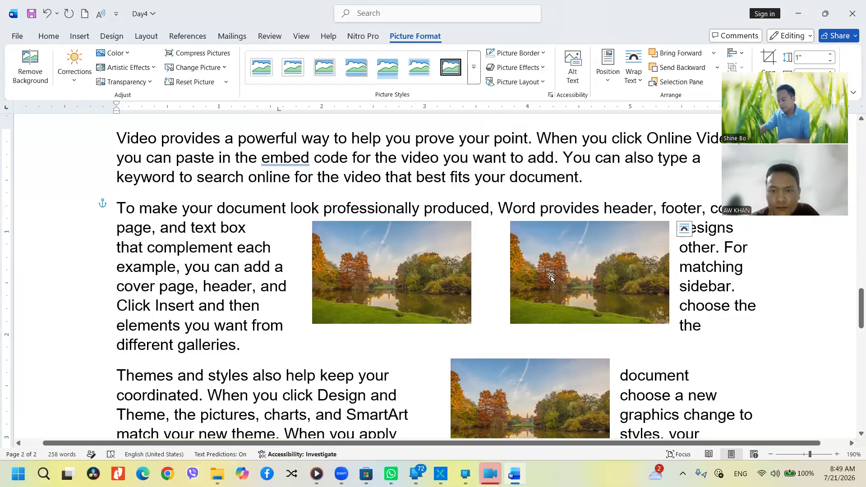
{"action": "key", "text": "Delete"}
{"action": "left_click", "coordinate": [415, 255]}
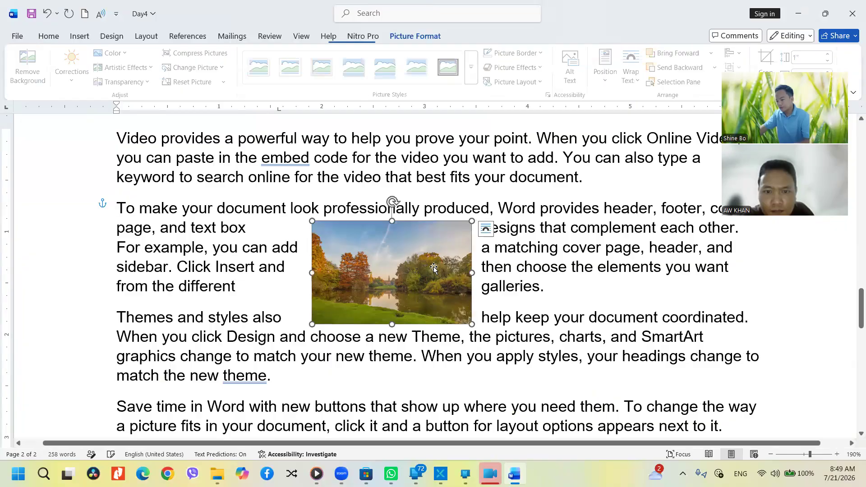
Move the picture up and left, then apply the first bevel style to it
{"action": "scroll", "coordinate": [439, 268], "scroll_direction": "up", "scroll_amount": 8}
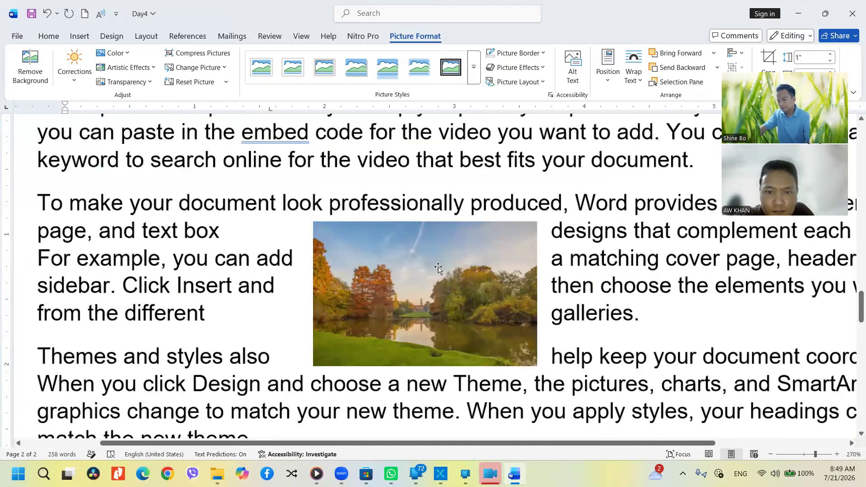
{"action": "left_click_drag", "start_coordinate": [357, 250], "coordinate": [331, 245]}
{"action": "left_click", "coordinate": [516, 67]}
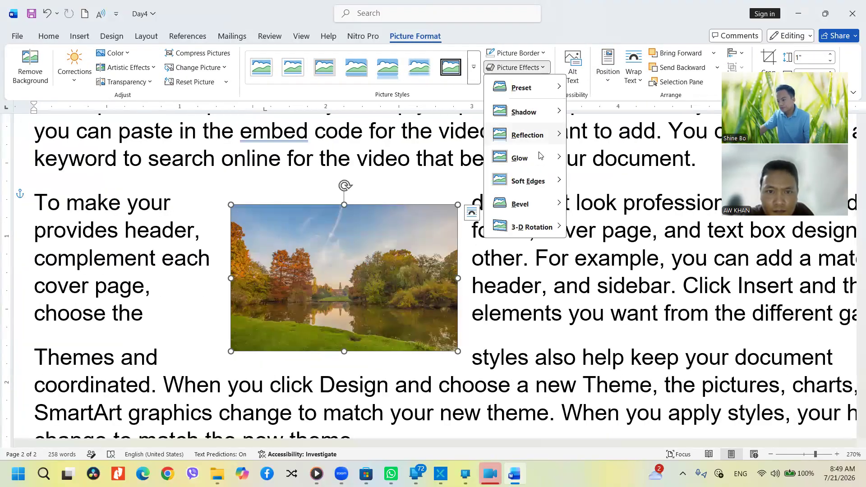
{"action": "mouse_move", "coordinate": [540, 206]}
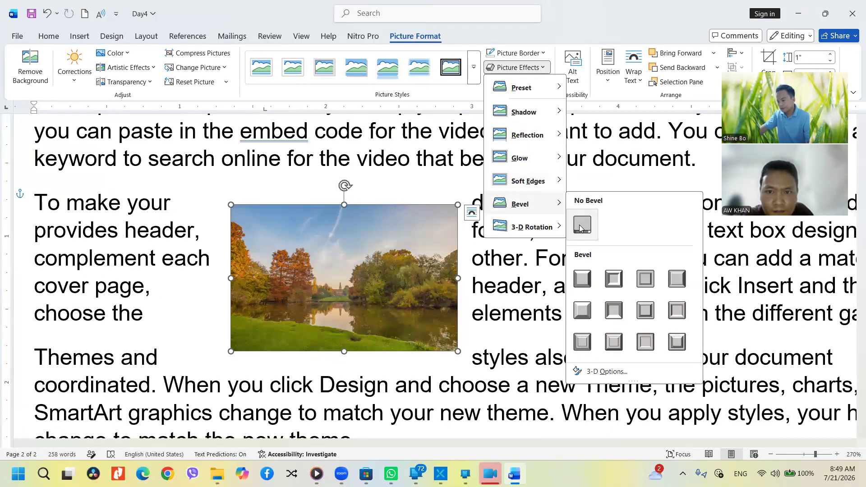
{"action": "left_click", "coordinate": [588, 277]}
Reposition the pictures so the second copy sits further to the right
{"action": "scroll", "coordinate": [364, 231], "scroll_direction": "up", "scroll_amount": 12}
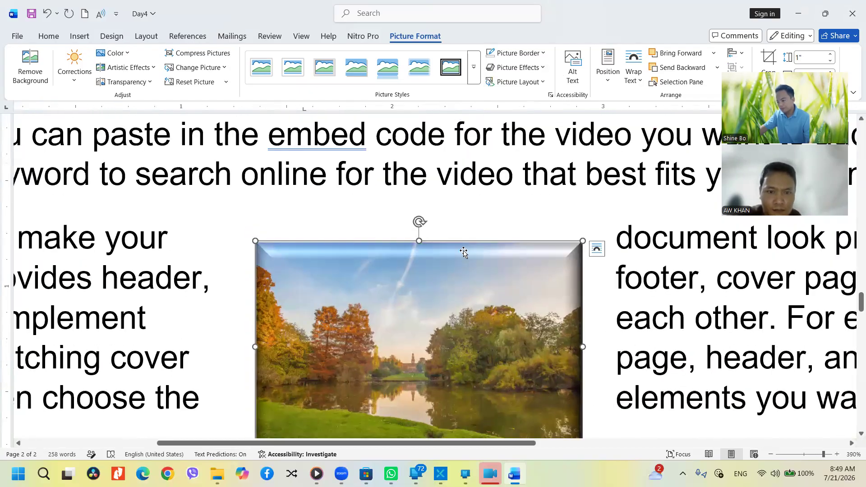
{"action": "left_click_drag", "start_coordinate": [465, 281], "coordinate": [632, 312]}
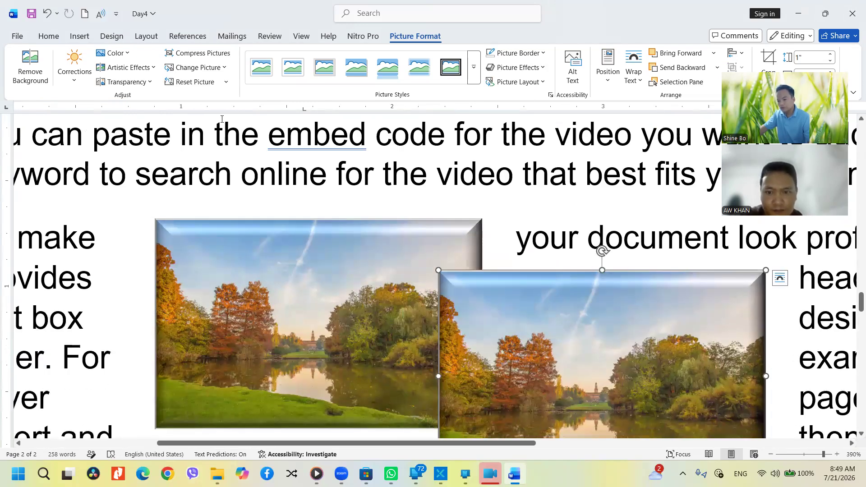
{"action": "left_click_drag", "start_coordinate": [523, 313], "coordinate": [614, 309]}
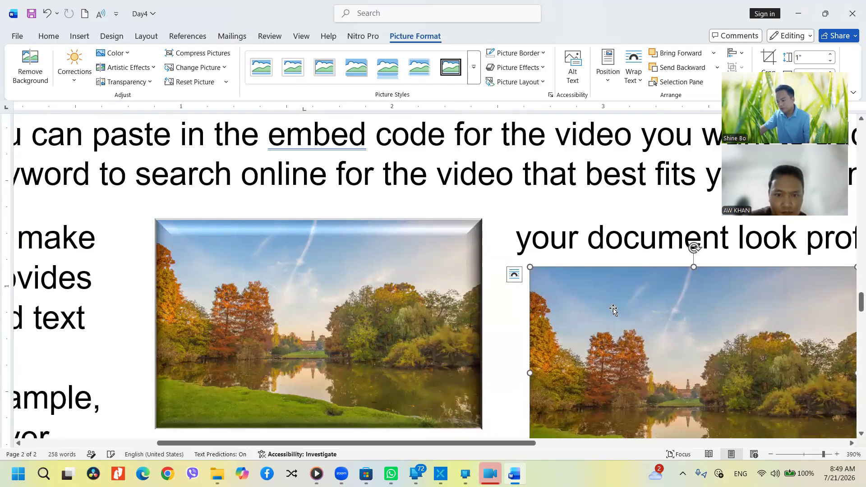
Apply a bevel style to the left picture for a raised, framed edge
{"action": "left_click", "coordinate": [457, 259]}
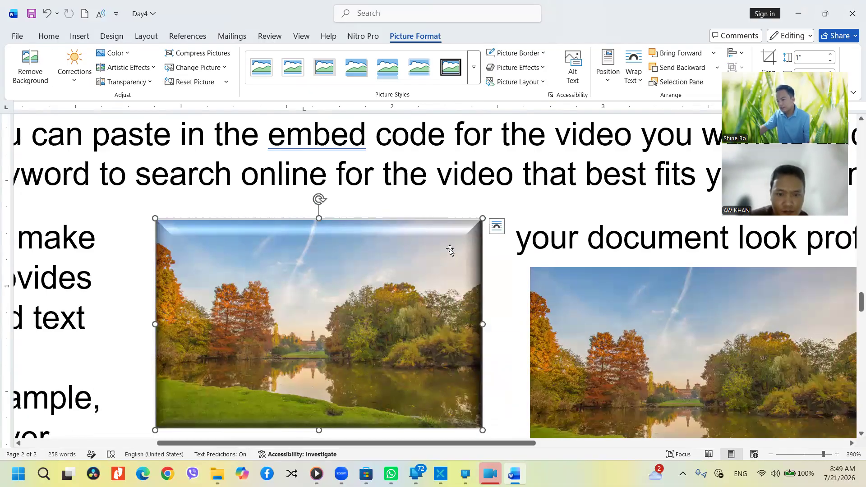
{"action": "left_click", "coordinate": [517, 67]}
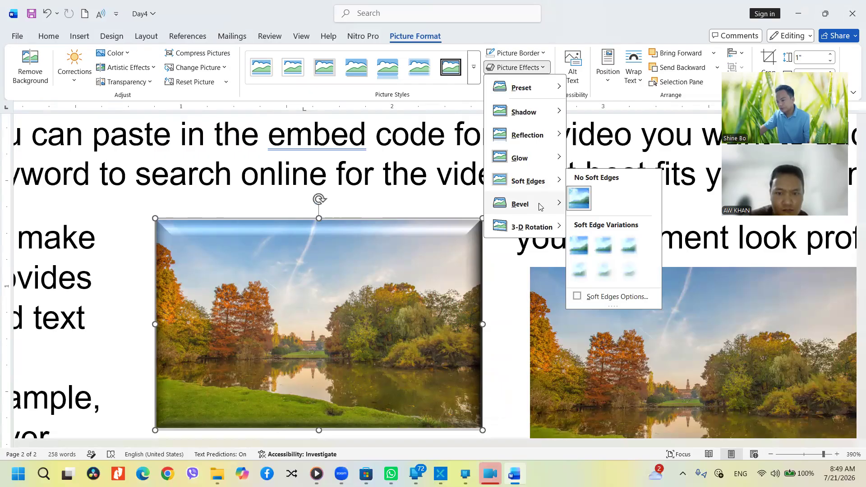
{"action": "mouse_move", "coordinate": [541, 206]}
{"action": "left_click", "coordinate": [608, 281]}
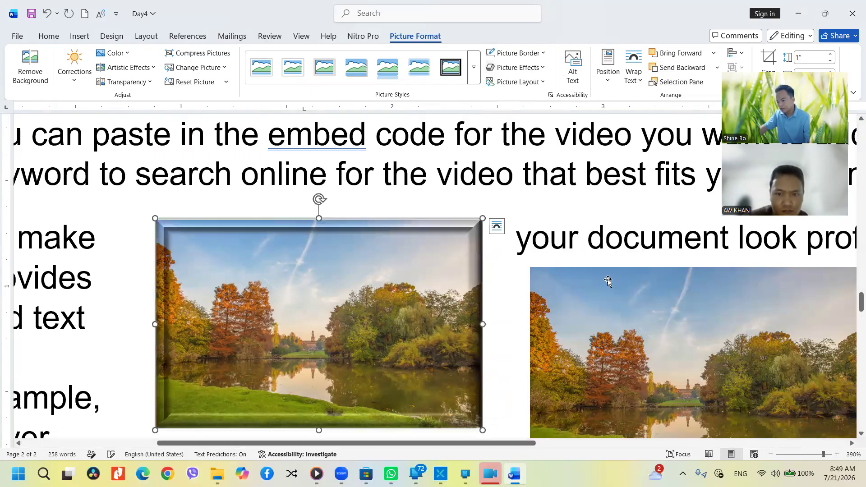
Review the bevelled left picture, then reselect it to adjust its Picture Effects
{"action": "scroll", "coordinate": [235, 266], "scroll_direction": "up", "scroll_amount": 2, "text": "ctrl"}
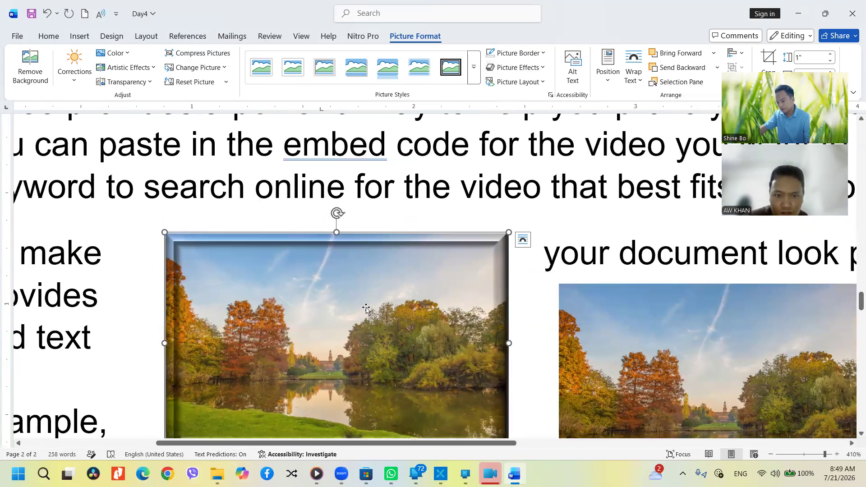
{"action": "scroll", "coordinate": [406, 293], "scroll_direction": "down", "scroll_amount": 3}
{"action": "scroll", "coordinate": [424, 279], "scroll_direction": "up", "scroll_amount": 3, "text": "ctrl"}
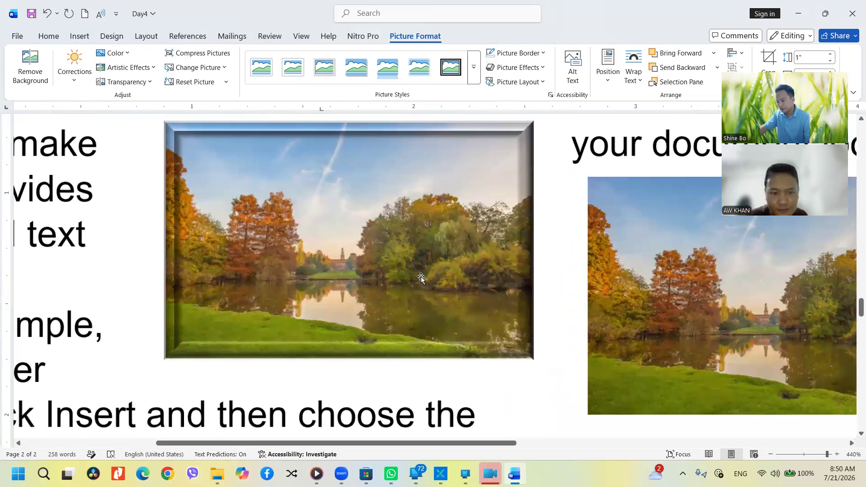
{"action": "scroll", "coordinate": [421, 278], "scroll_direction": "down", "scroll_amount": 1, "text": "ctrl"}
{"action": "scroll", "coordinate": [421, 278], "scroll_direction": "up", "scroll_amount": 5}
{"action": "scroll", "coordinate": [421, 289], "scroll_direction": "down", "scroll_amount": 6}
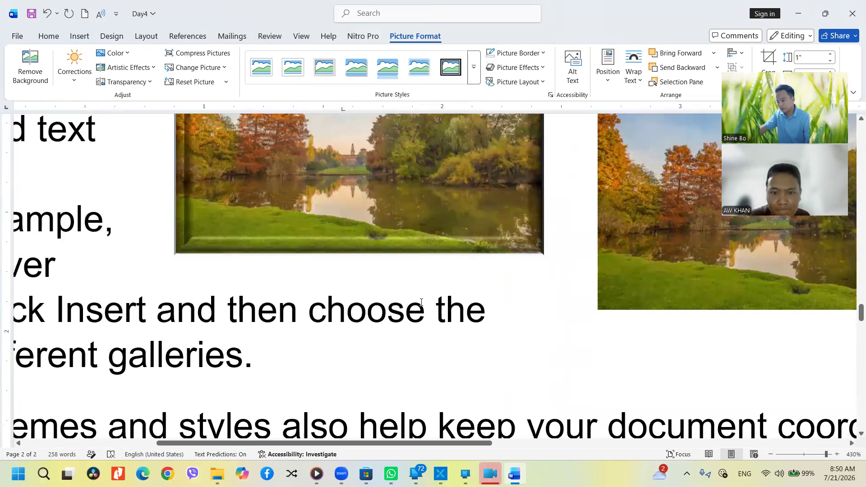
{"action": "scroll", "coordinate": [421, 302], "scroll_direction": "down", "scroll_amount": 3, "text": "ctrl"}
{"action": "scroll", "coordinate": [351, 269], "scroll_direction": "up", "scroll_amount": 2}
{"action": "left_click", "coordinate": [350, 271]}
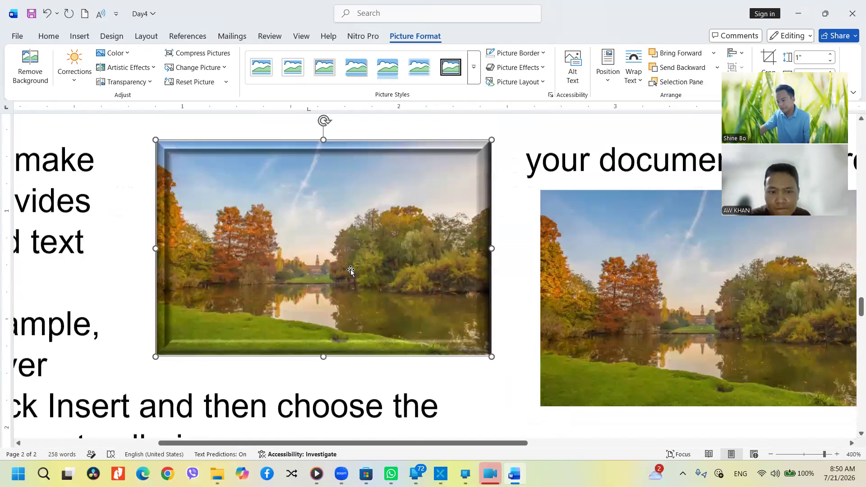
{"action": "left_click", "coordinate": [508, 67]}
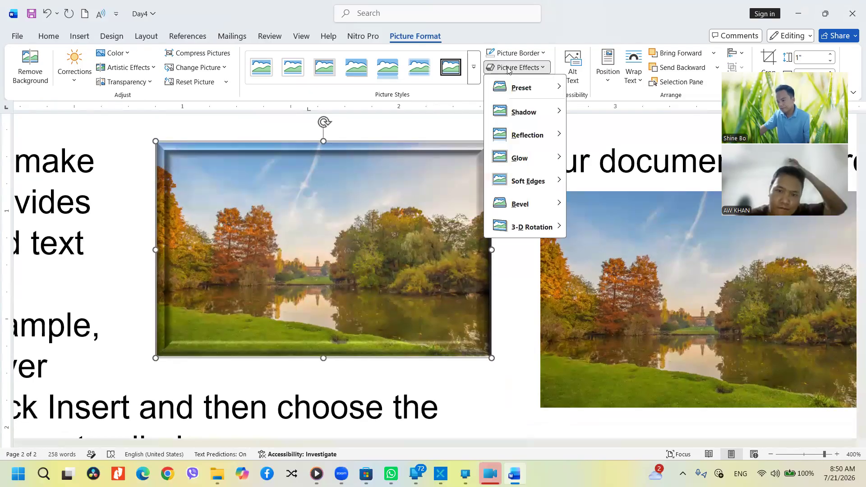
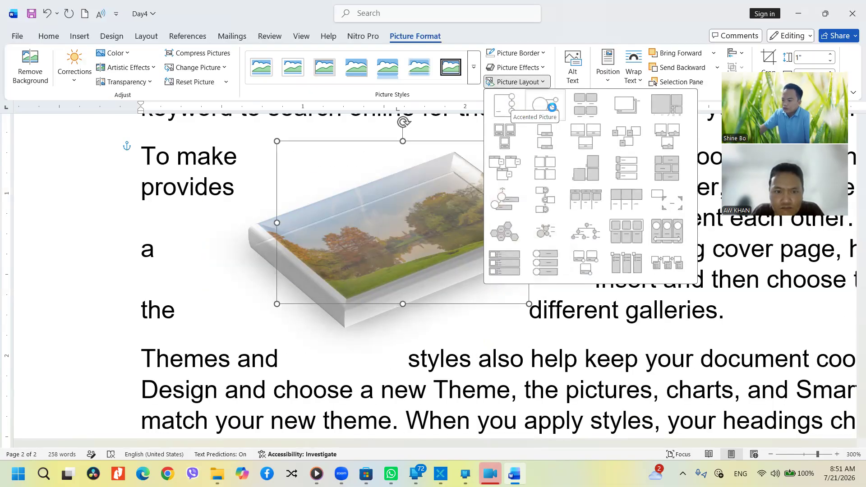
Apply the circular picture layout and type 'POL' as the circle's caption
{"action": "left_click", "coordinate": [546, 105]}
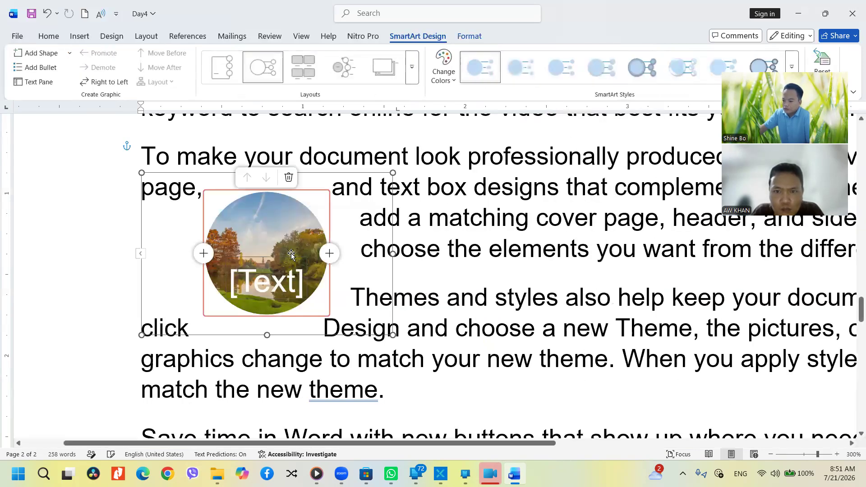
{"action": "left_click", "coordinate": [258, 284]}
{"action": "type", "text": "yj"}
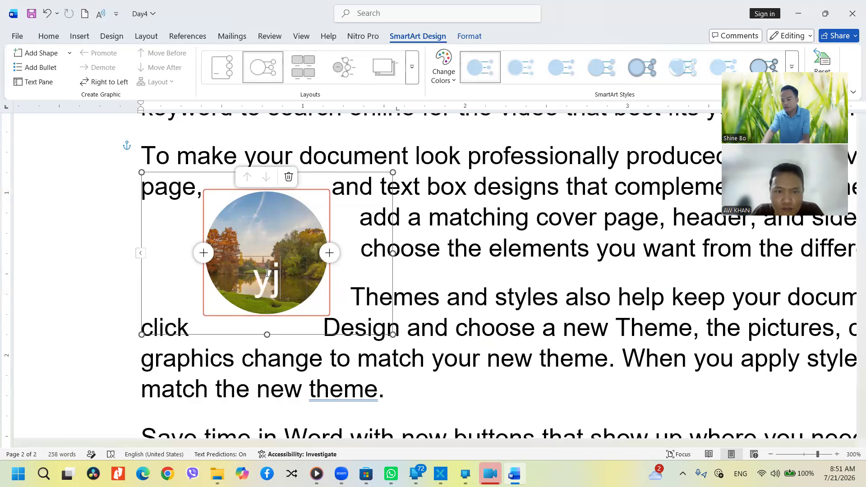
{"action": "key", "text": "BackSpace"}
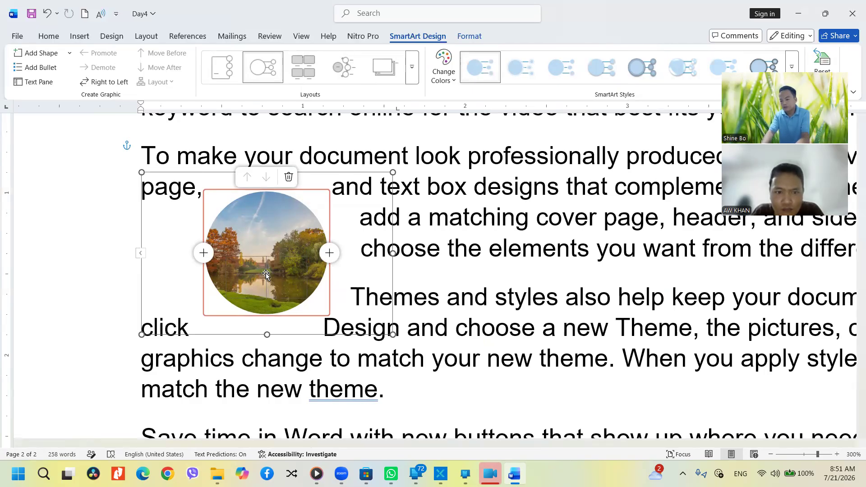
{"action": "type", "text": "PYin"}
{"action": "key", "text": "BackSpace"}
{"action": "key", "text": "BackSpace"}
{"action": "key", "text": "BackSpace"}
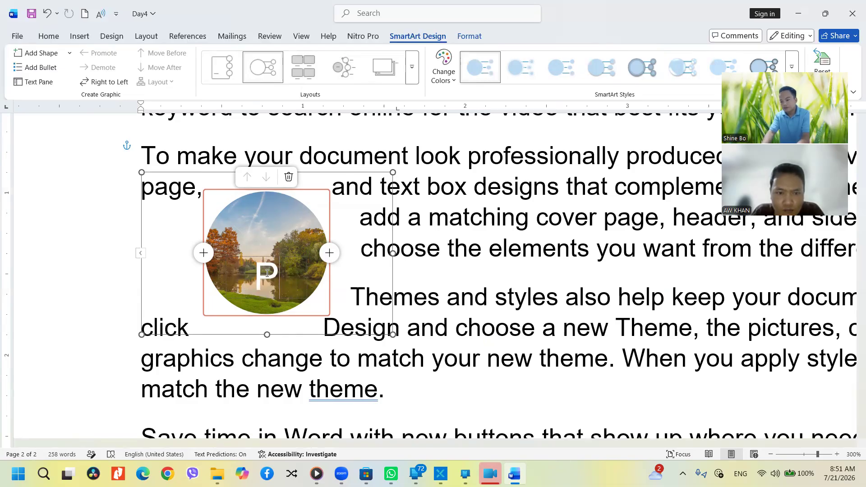
{"action": "type", "text": "W"}
{"action": "key", "text": "BackSpace"}
{"action": "type", "text": "OL"}
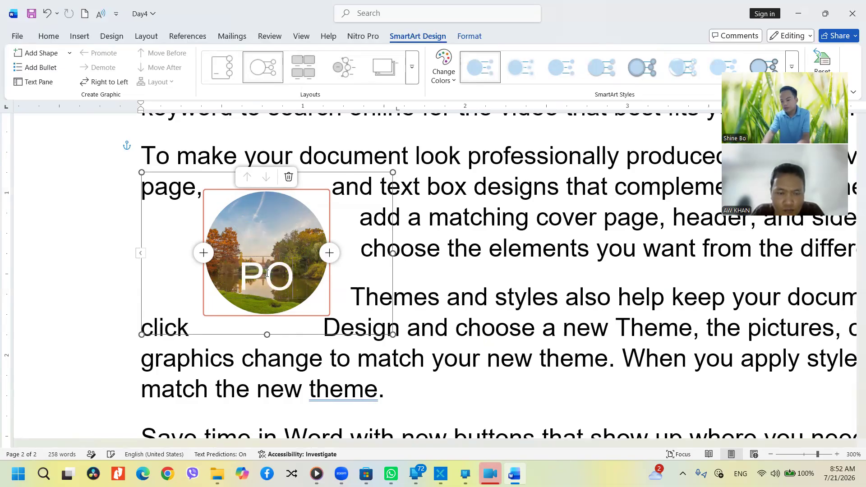
Replace the POL caption with the Burmese place name ပြင်ဦးလွင် and select it
{"action": "left_click", "coordinate": [424, 354]}
{"action": "left_click", "coordinate": [281, 276]}
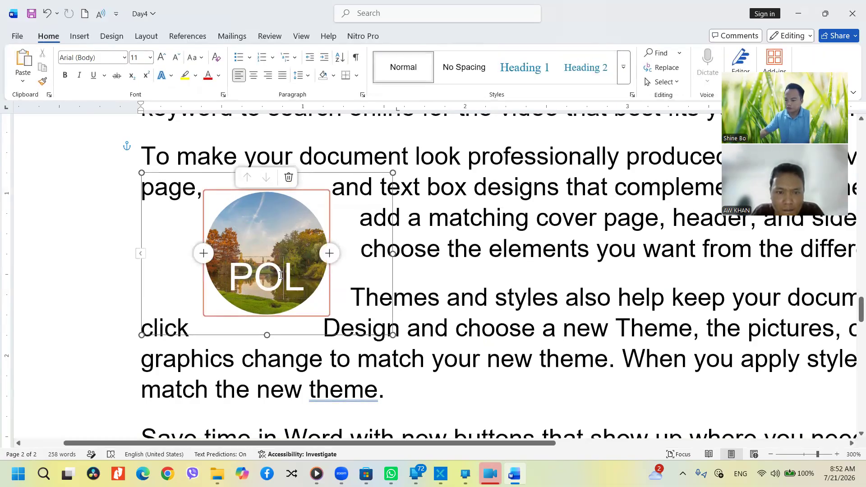
{"action": "double_click", "coordinate": [281, 269]}
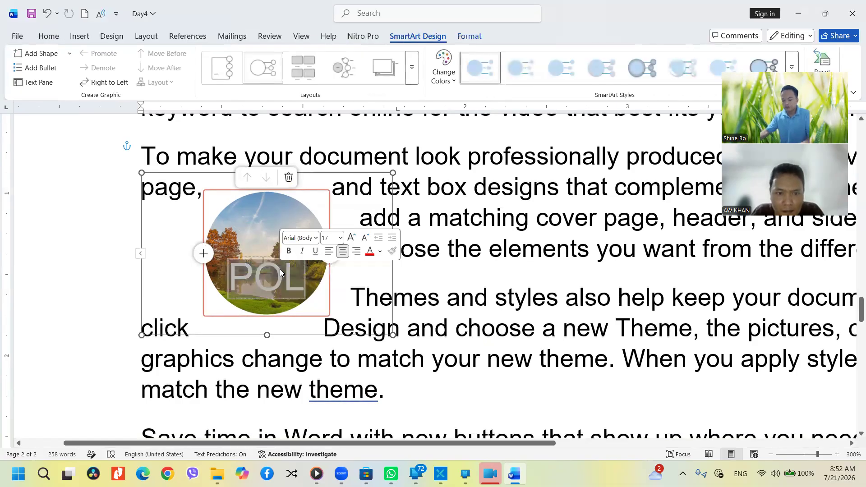
{"action": "key", "text": "BackSpace"}
{"action": "type", "text": "ပြင်ဆင"}
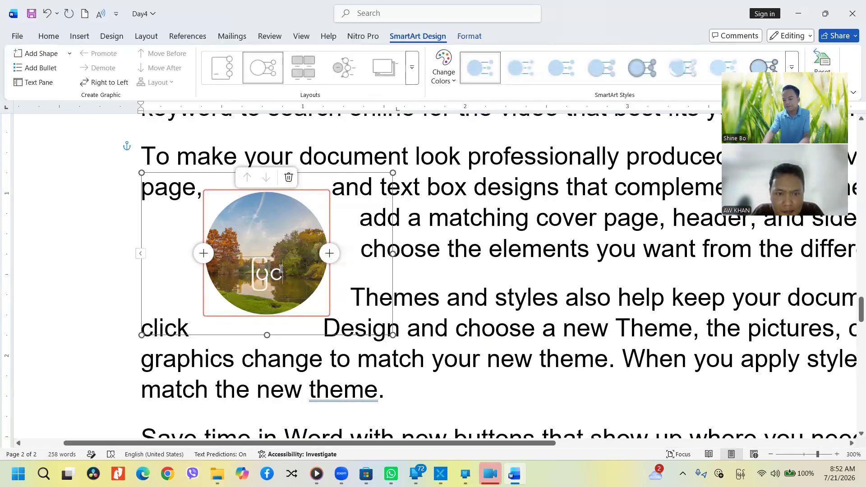
{"action": "type", "text": "းလွင်"}
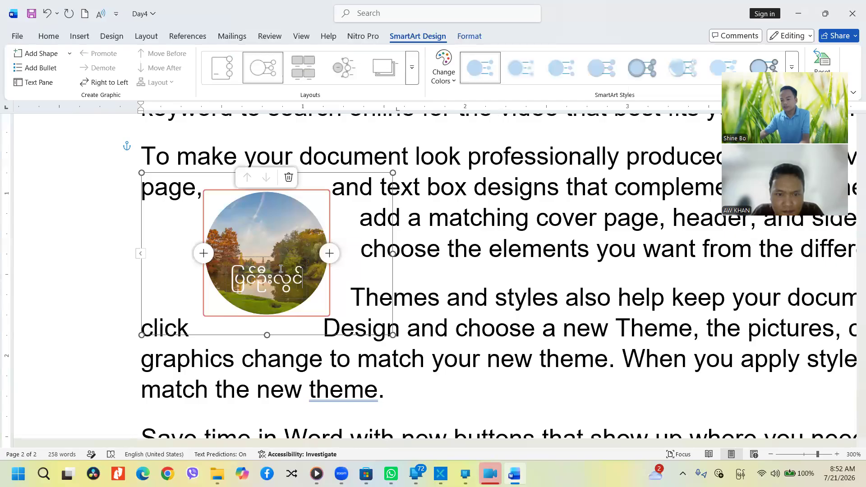
{"action": "double_click", "coordinate": [276, 276]}
{"action": "key", "text": "ctrl+a"}
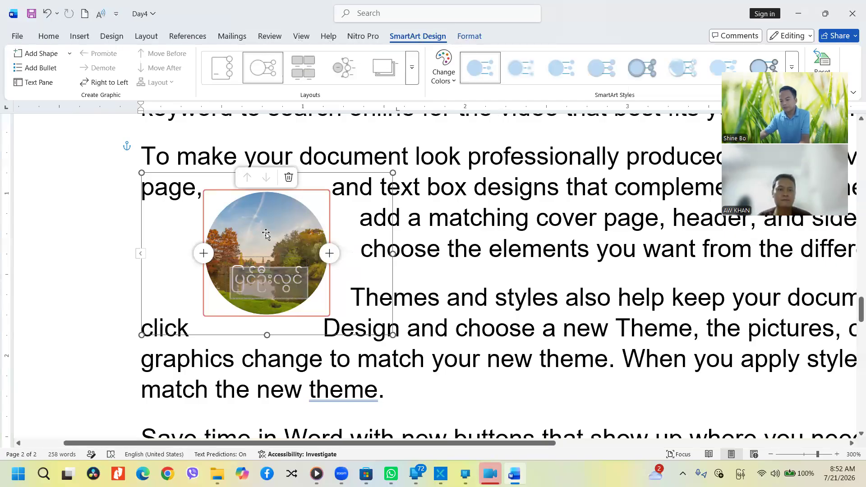
Decrease the Burmese caption's font size to about 7 pt
{"action": "left_click", "coordinate": [43, 40]}
{"action": "left_click", "coordinate": [176, 59]}
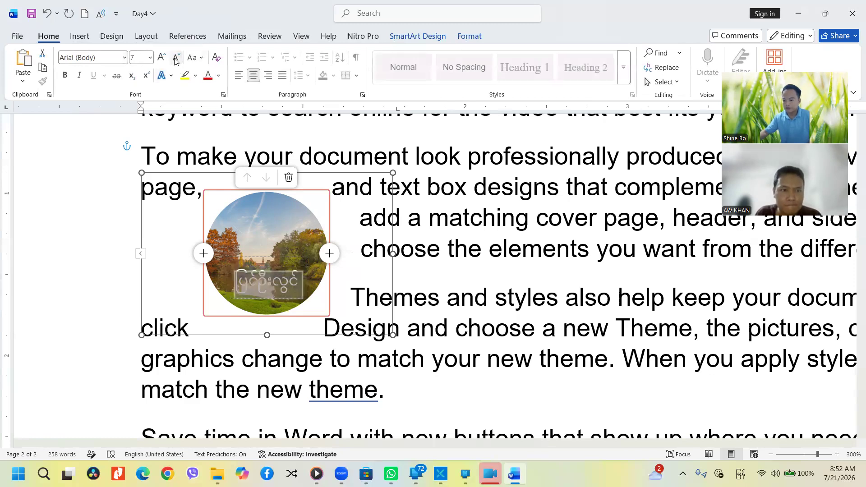
{"action": "left_click", "coordinate": [382, 317]}
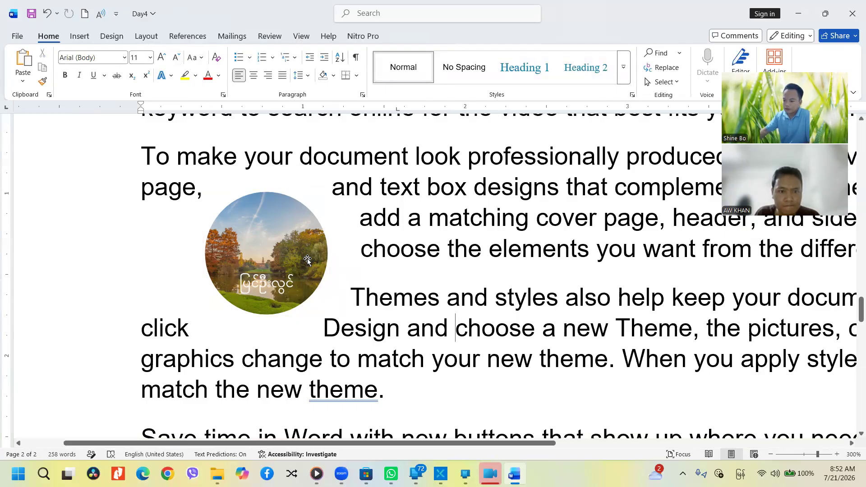
Reselect the circular SmartArt and review its picture and shape formatting options
{"action": "left_click", "coordinate": [333, 280]}
{"action": "left_click", "coordinate": [518, 37]}
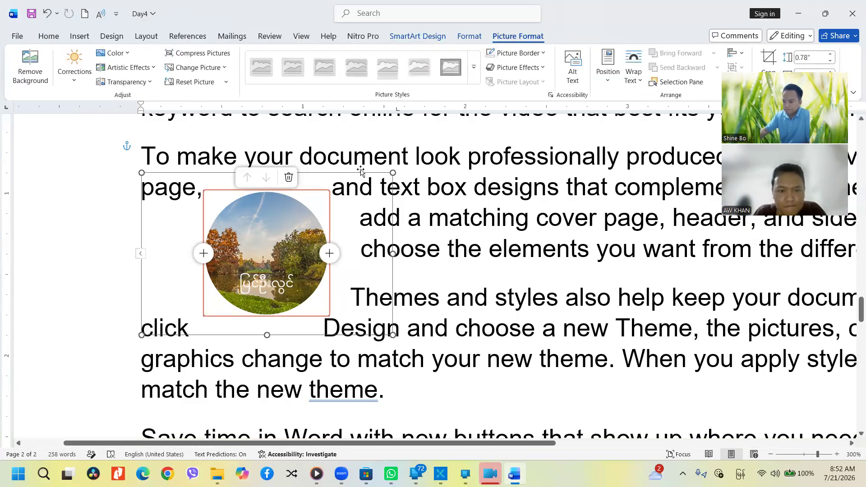
{"action": "left_click", "coordinate": [354, 158]}
{"action": "left_click", "coordinate": [304, 198]}
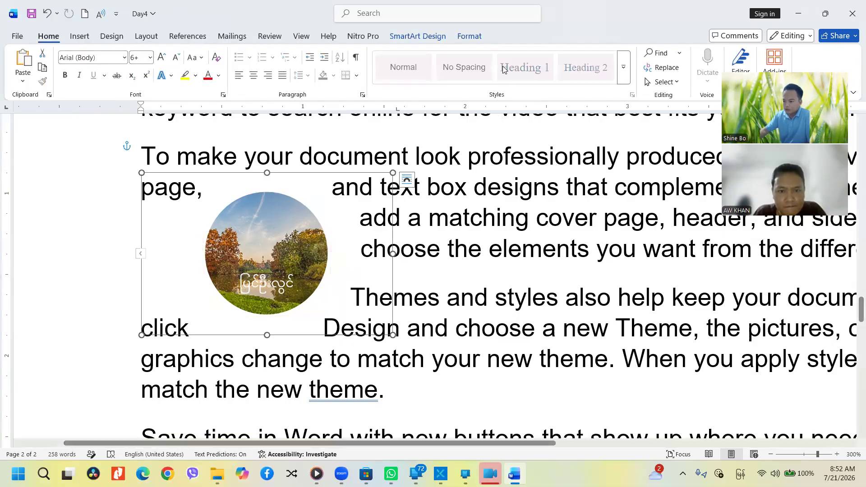
{"action": "left_click", "coordinate": [469, 36]}
Switch the SmartArt to a rectangular picture-with-caption layout
{"action": "left_click", "coordinate": [419, 37]}
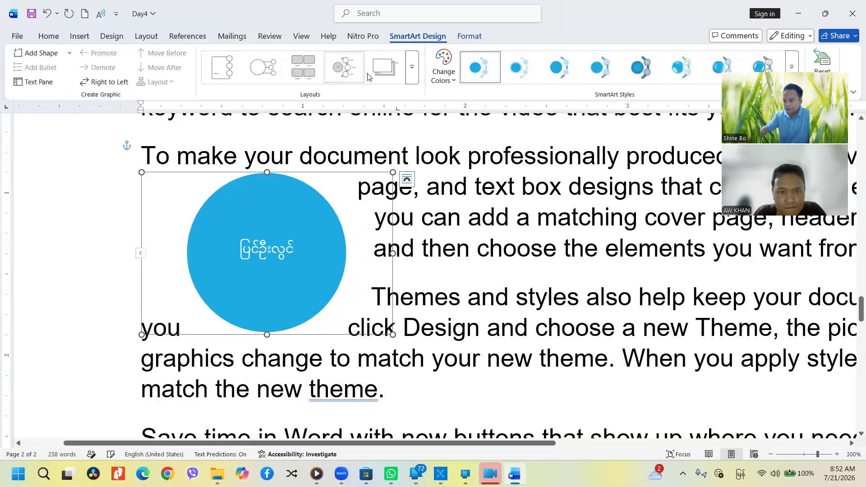
{"action": "left_click", "coordinate": [412, 77]}
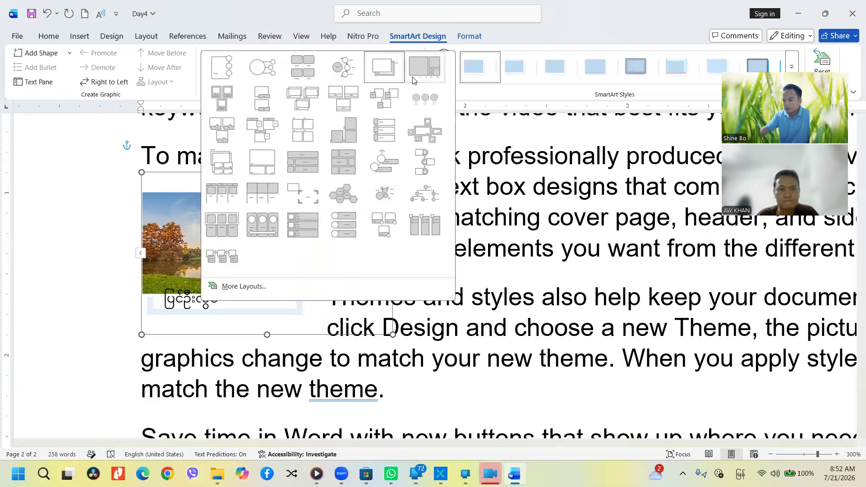
{"action": "left_click", "coordinate": [330, 94]}
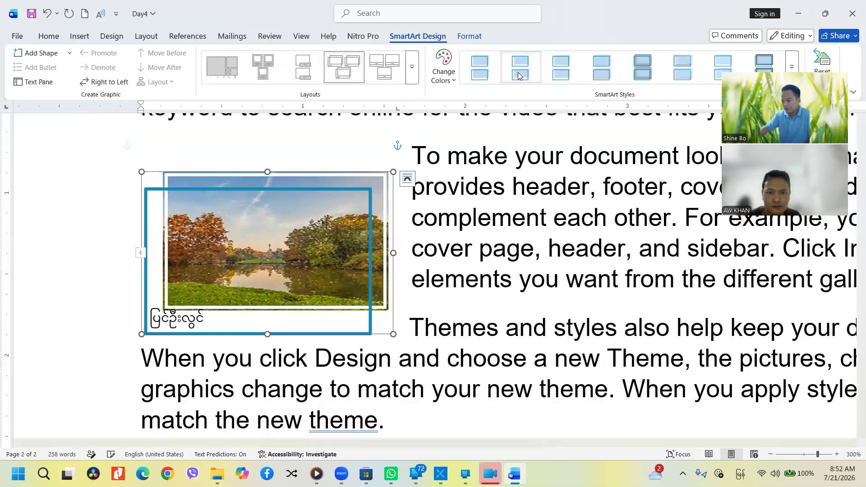
Apply a shaded 3-D SmartArt style to the picture
{"action": "left_click", "coordinate": [575, 73]}
{"action": "left_click", "coordinate": [642, 67]}
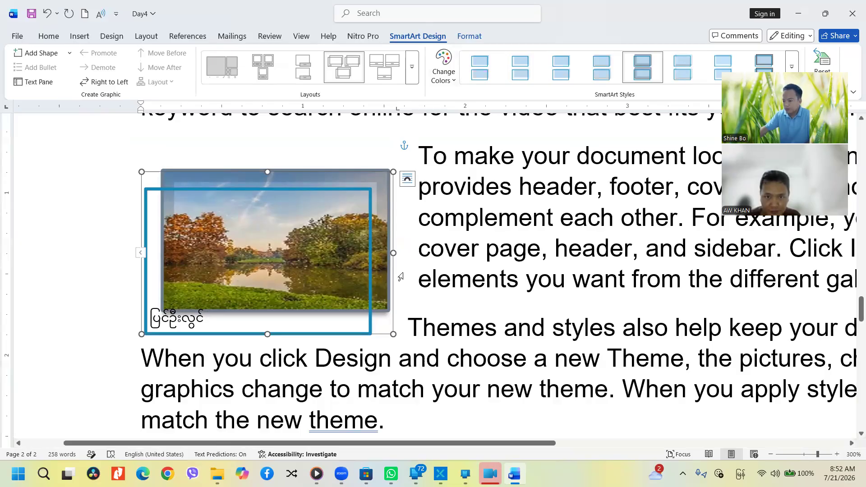
{"action": "scroll", "coordinate": [443, 231], "scroll_direction": "down", "scroll_amount": 5}
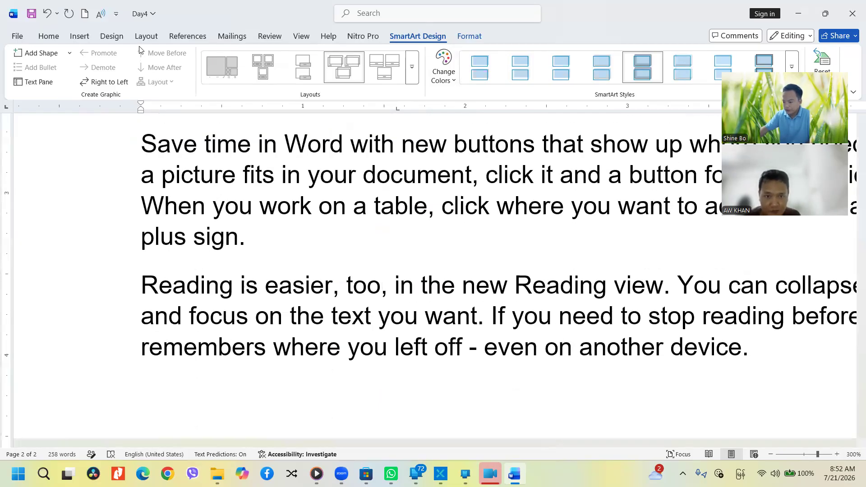
Select the inner picture shape and undo the last SmartArt style change
{"action": "scroll", "coordinate": [419, 287], "scroll_direction": "up", "scroll_amount": 6}
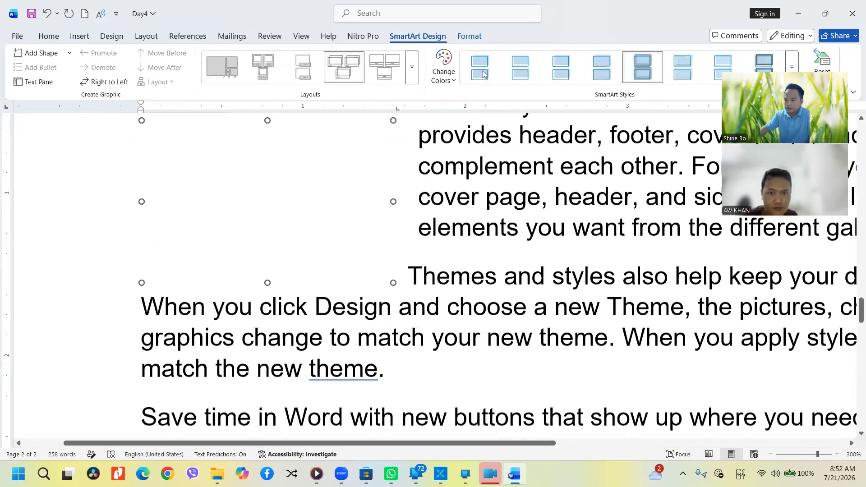
{"action": "left_click", "coordinate": [469, 36]}
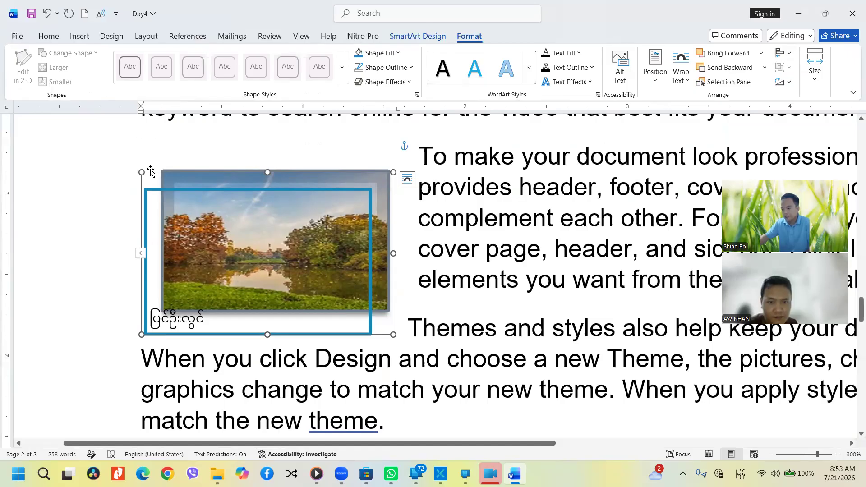
{"action": "left_click", "coordinate": [419, 38]}
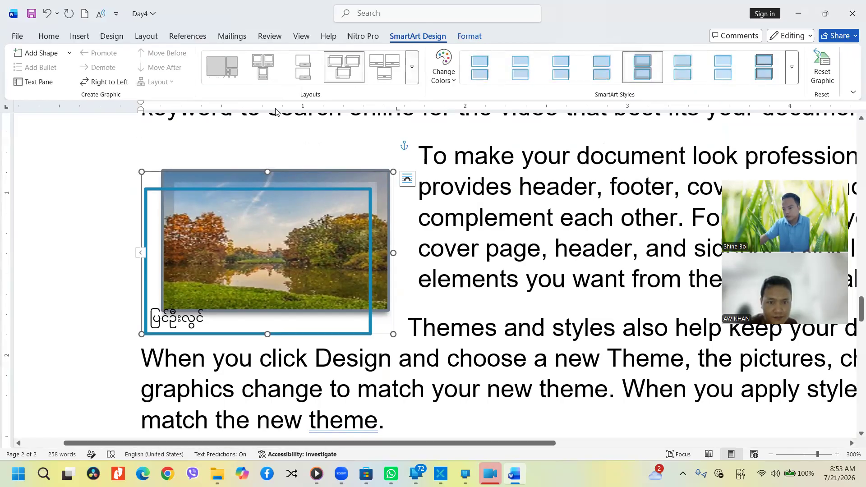
{"action": "left_click", "coordinate": [346, 160]}
{"action": "left_click", "coordinate": [366, 188]}
{"action": "key", "text": "ctrl+z"}
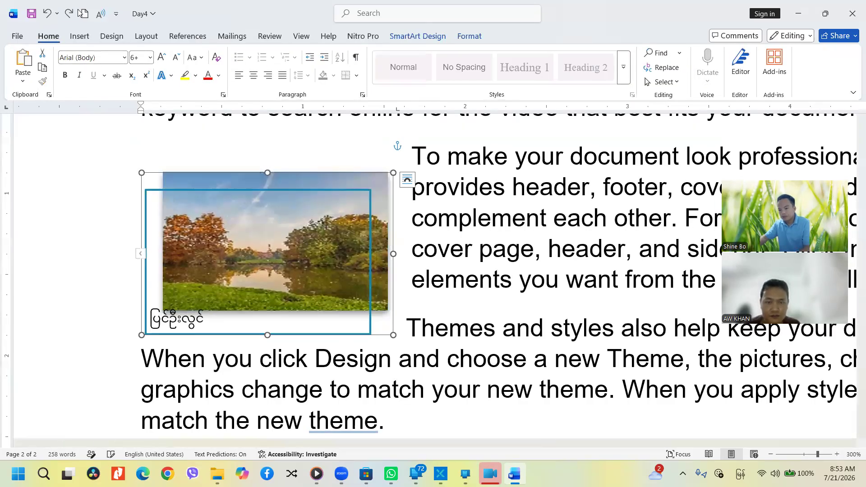
Undo the SmartArt style and layout changes back to the circular layout
{"action": "left_click", "coordinate": [49, 14]}
{"action": "left_click", "coordinate": [50, 14]}
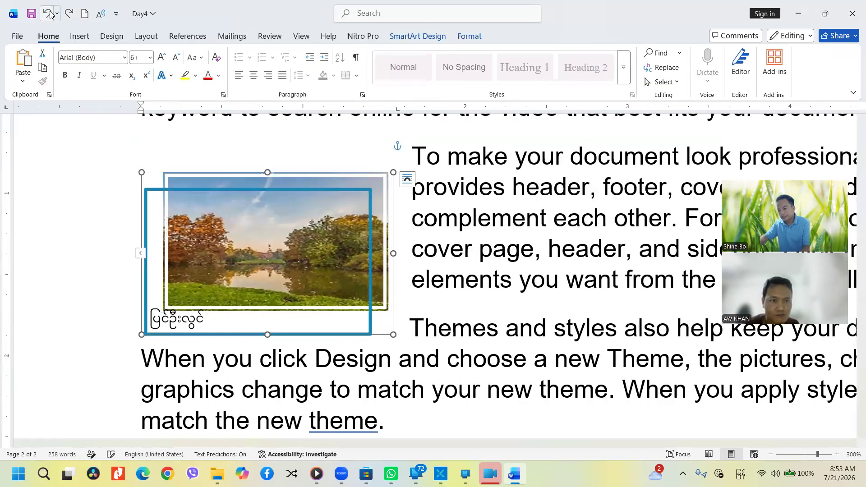
{"action": "left_click", "coordinate": [49, 14]}
{"action": "left_click", "coordinate": [50, 14]}
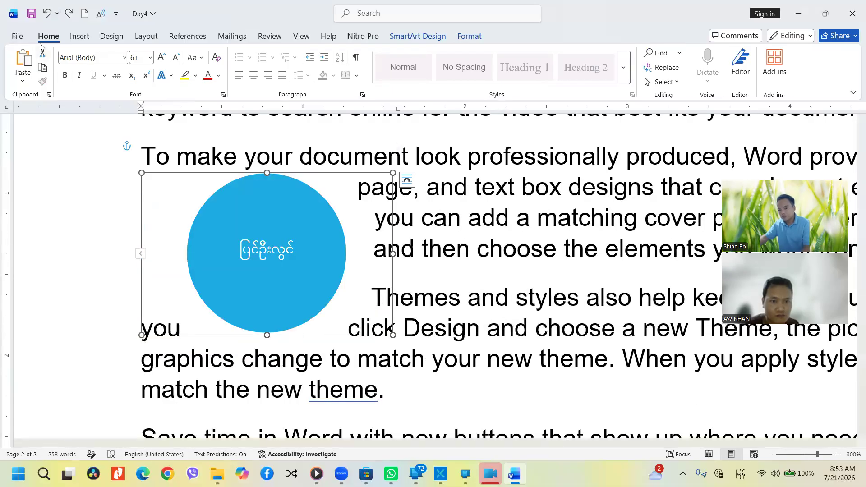
{"action": "left_click", "coordinate": [44, 15]}
{"action": "left_click", "coordinate": [43, 15]}
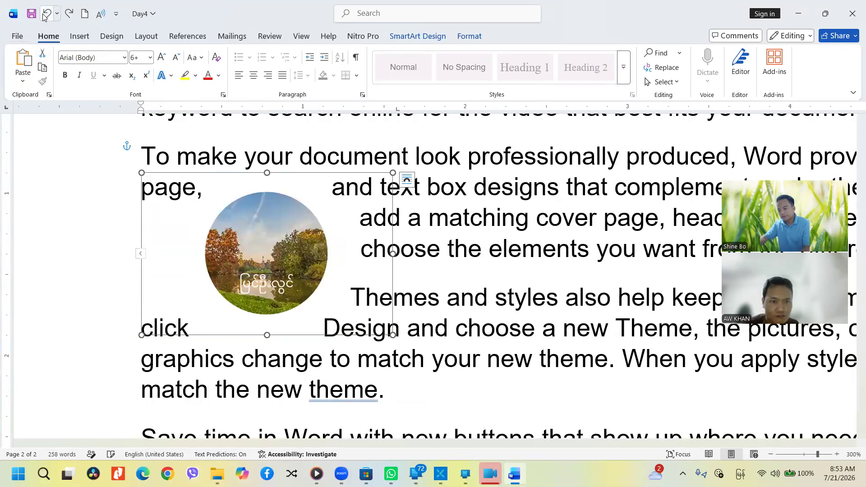
{"action": "left_click", "coordinate": [44, 15]}
{"action": "left_click", "coordinate": [43, 15]}
Undo the caption edits and 3-D tilt, restoring the plain flat landscape photo
{"action": "left_click", "coordinate": [44, 15]}
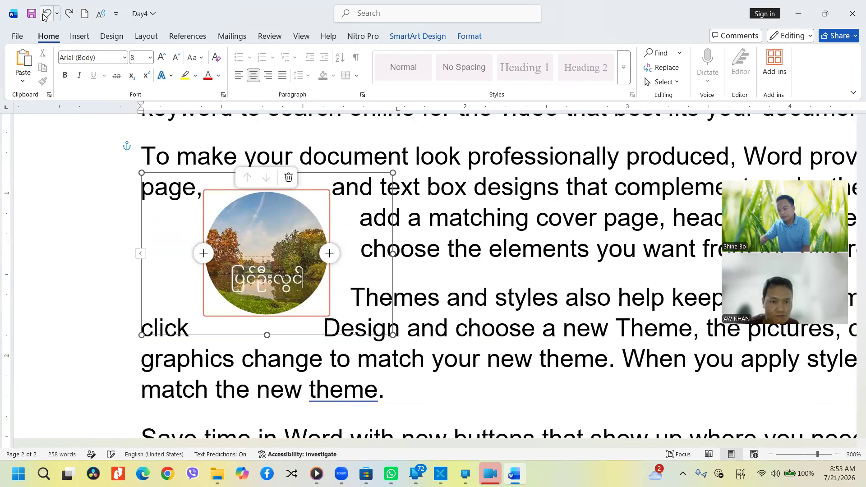
{"action": "left_click", "coordinate": [44, 15]}
{"action": "left_click", "coordinate": [44, 15]}
{"action": "left_click", "coordinate": [43, 15]}
{"action": "left_click", "coordinate": [44, 15]}
{"action": "left_click", "coordinate": [44, 15]}
{"action": "left_click", "coordinate": [44, 15]}
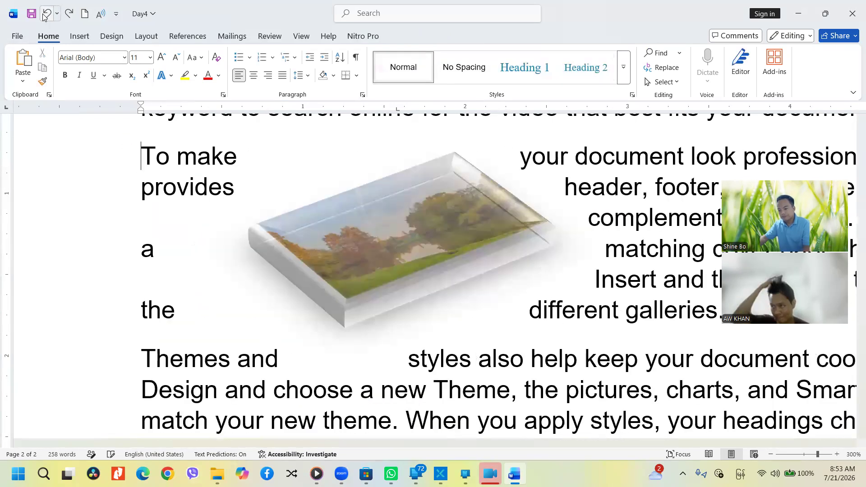
{"action": "left_click", "coordinate": [44, 15]}
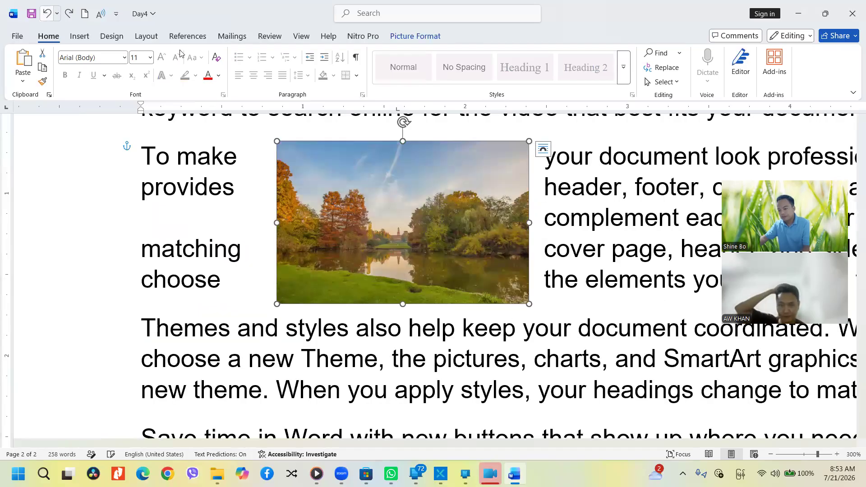
{"action": "left_click", "coordinate": [411, 39]}
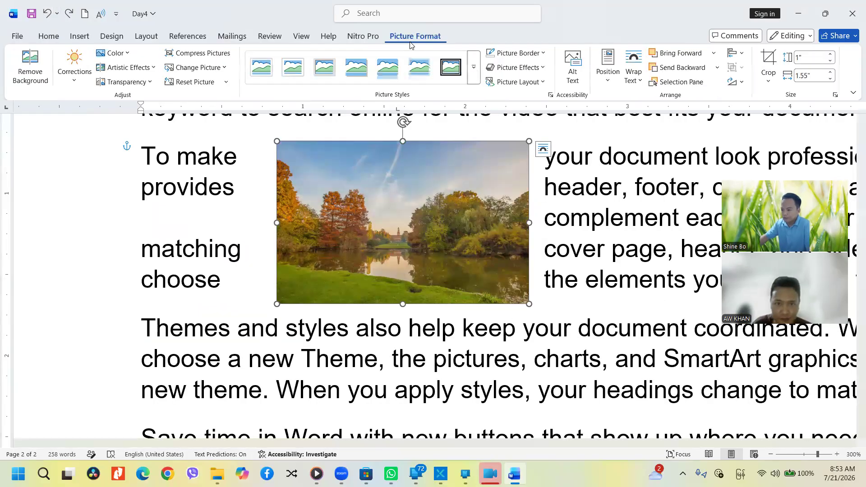
{"action": "left_click", "coordinate": [579, 82]}
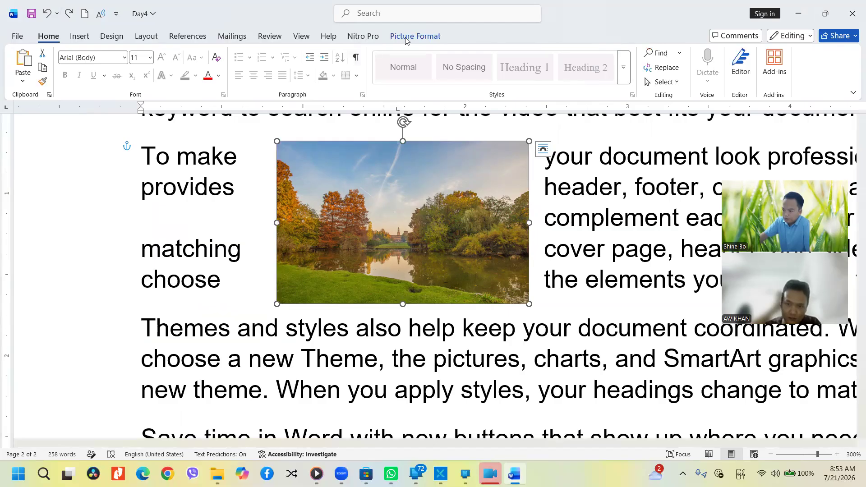
Add the alt text 'Sforza Castle Milan in autumn' to the landscape picture
{"action": "left_click", "coordinate": [576, 79]}
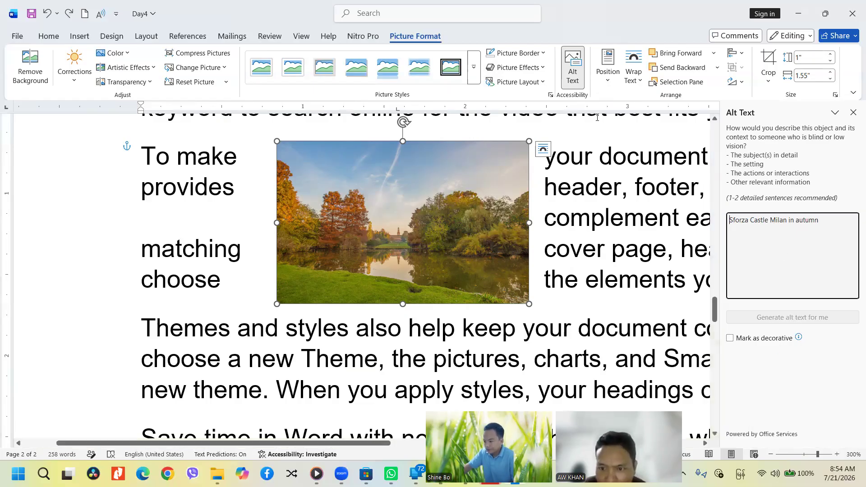
{"action": "left_click", "coordinate": [853, 112]}
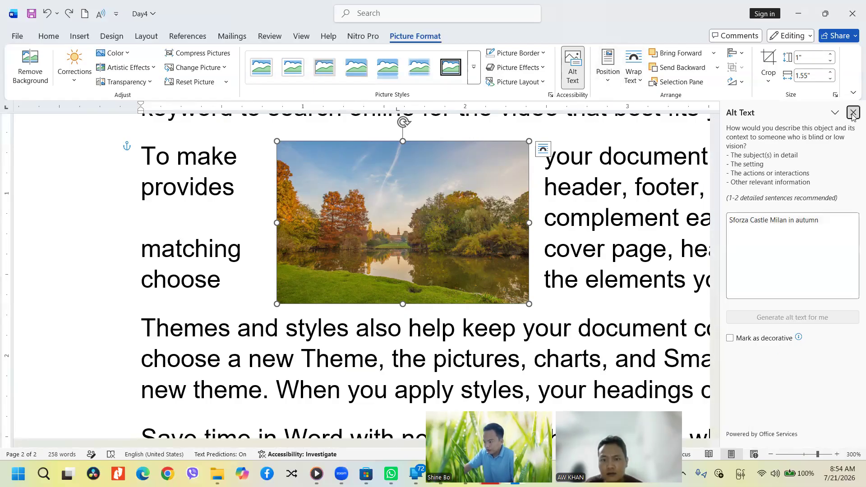
Position the picture at the top centre of the page with text wrapping around it
{"action": "left_click", "coordinate": [607, 76]}
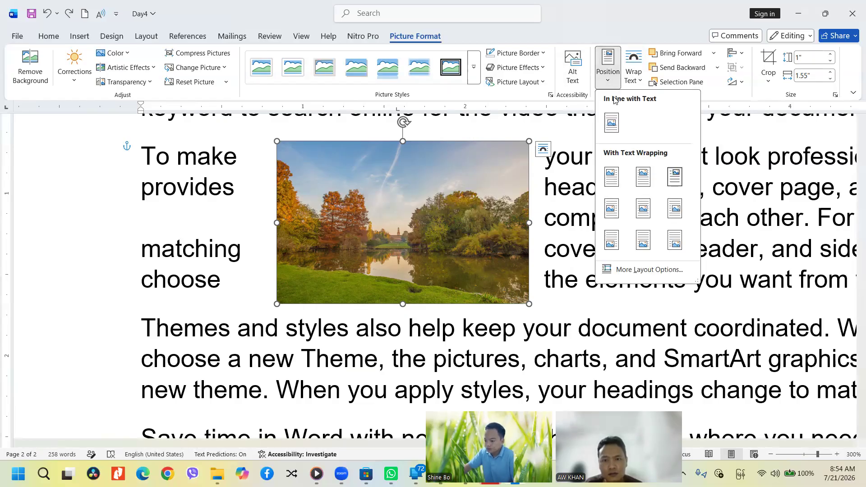
{"action": "left_click", "coordinate": [639, 176]}
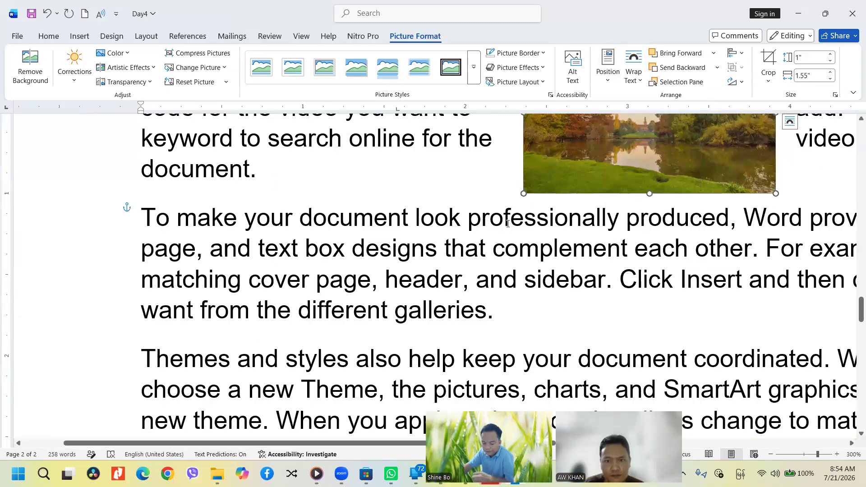
{"action": "scroll", "coordinate": [507, 224], "scroll_direction": "down", "scroll_amount": 11}
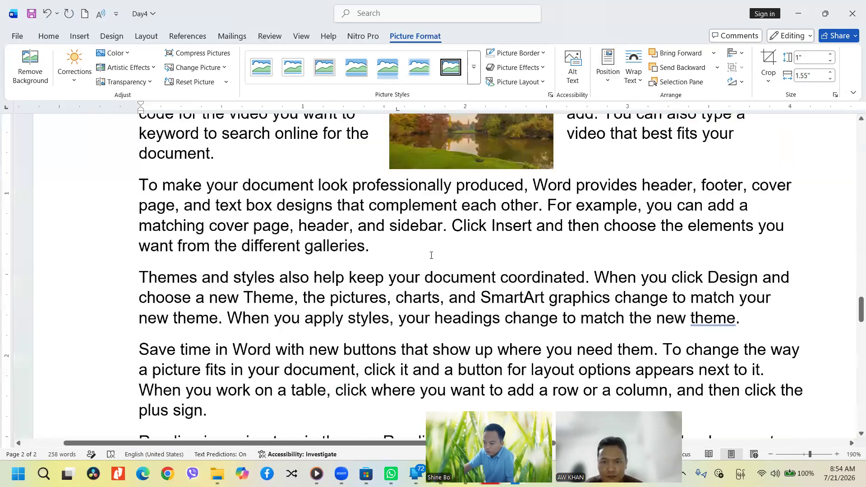
{"action": "scroll", "coordinate": [431, 256], "scroll_direction": "down", "scroll_amount": 7}
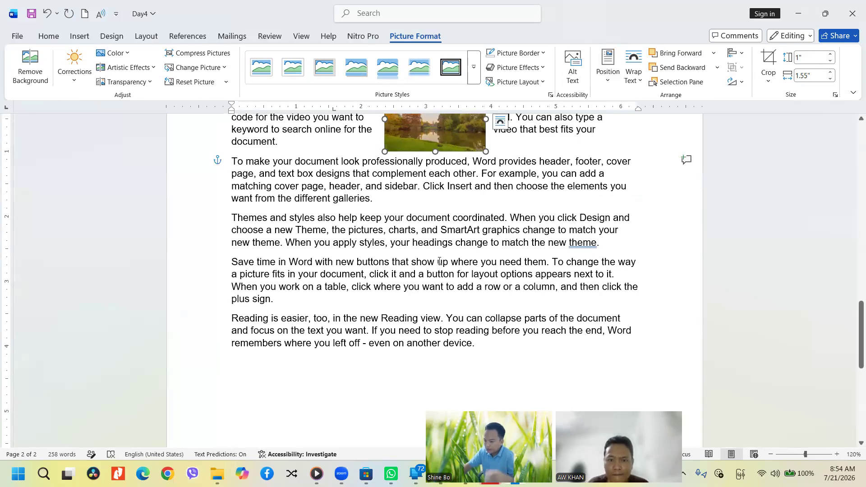
{"action": "scroll", "coordinate": [440, 261], "scroll_direction": "up", "scroll_amount": 3}
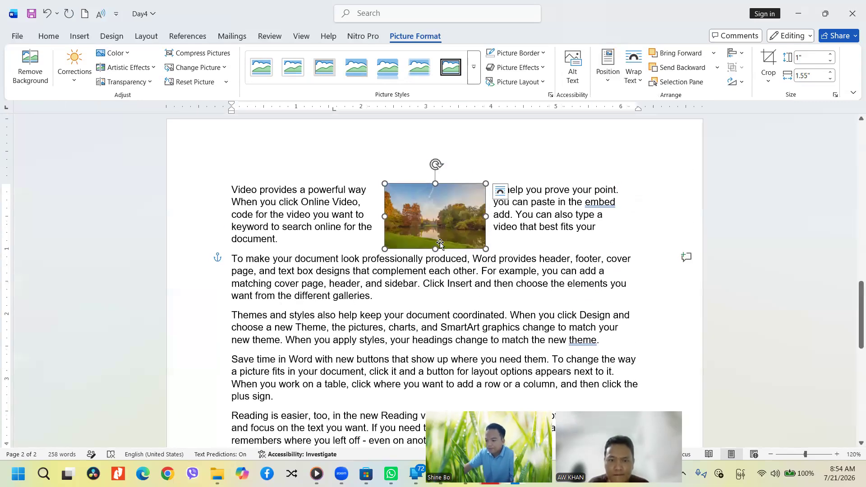
{"action": "scroll", "coordinate": [439, 244], "scroll_direction": "down", "scroll_amount": 8}
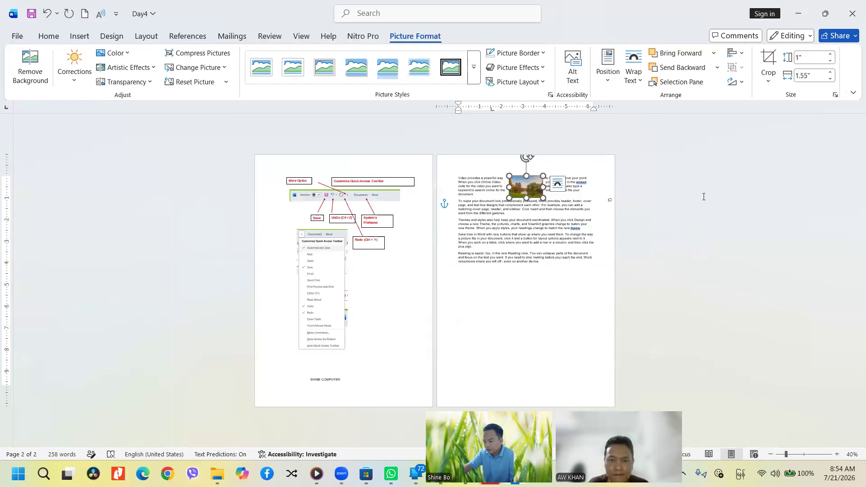
Preview the Position options, then set the picture's wrapping to In Line with Text
{"action": "left_click", "coordinate": [608, 68]}
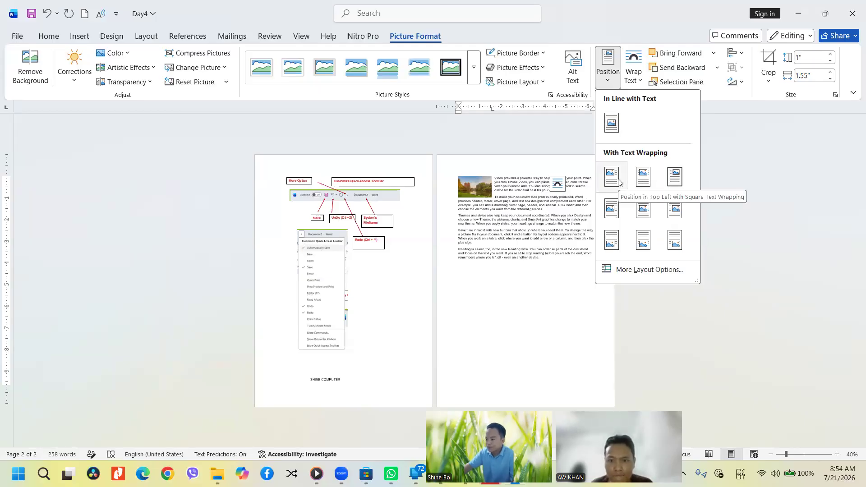
{"action": "left_click", "coordinate": [607, 80]}
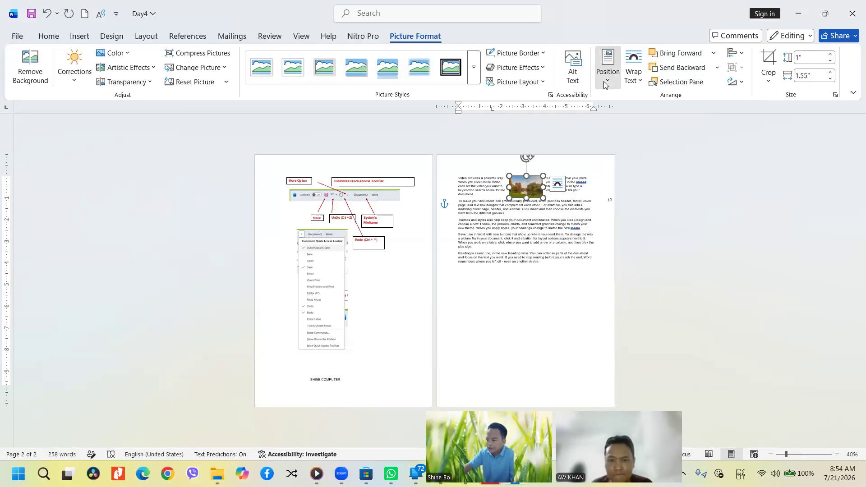
{"action": "left_click", "coordinate": [634, 80]}
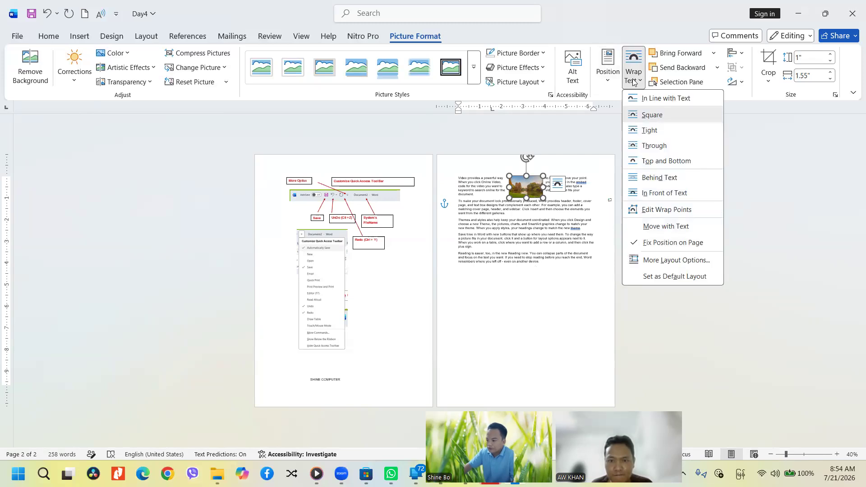
{"action": "left_click", "coordinate": [652, 99]}
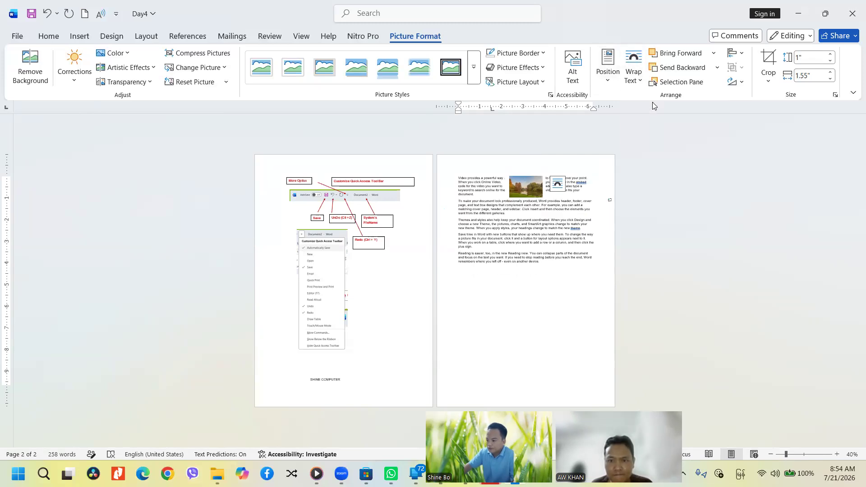
{"action": "scroll", "coordinate": [478, 257], "scroll_direction": "up", "scroll_amount": 12}
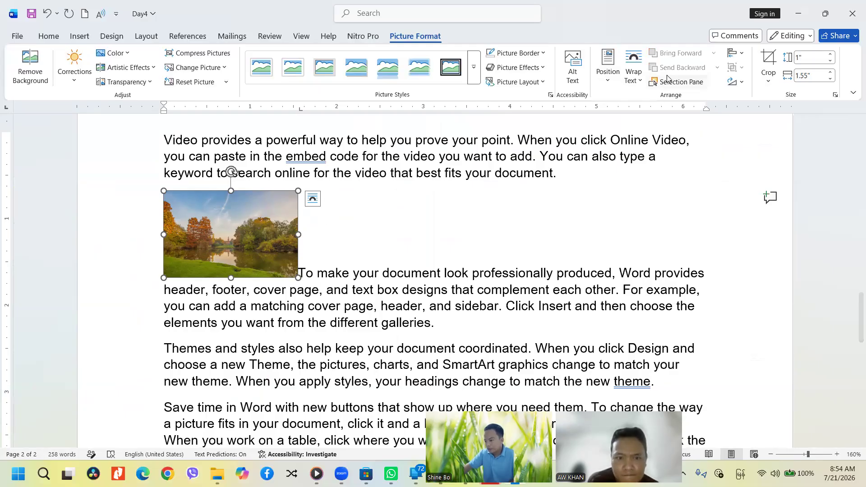
Apply Square, then Tight wrapping, and drag the picture rightward into the paragraph
{"action": "left_click", "coordinate": [638, 83]}
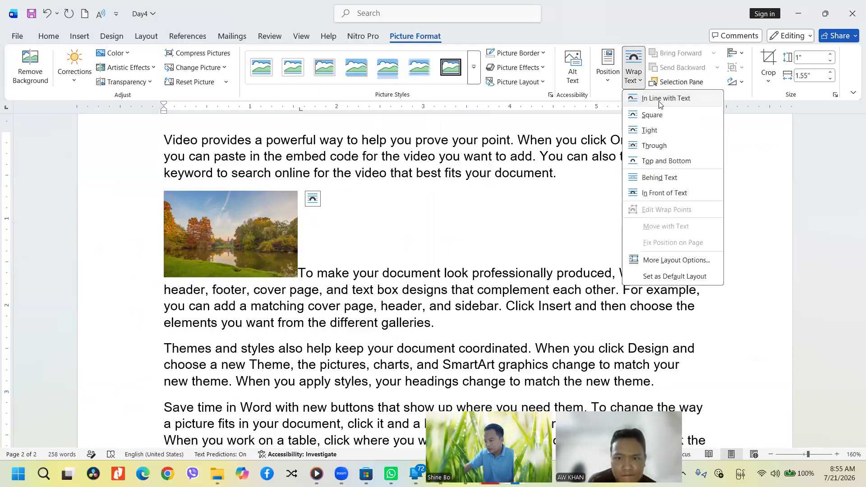
{"action": "left_click", "coordinate": [652, 116]}
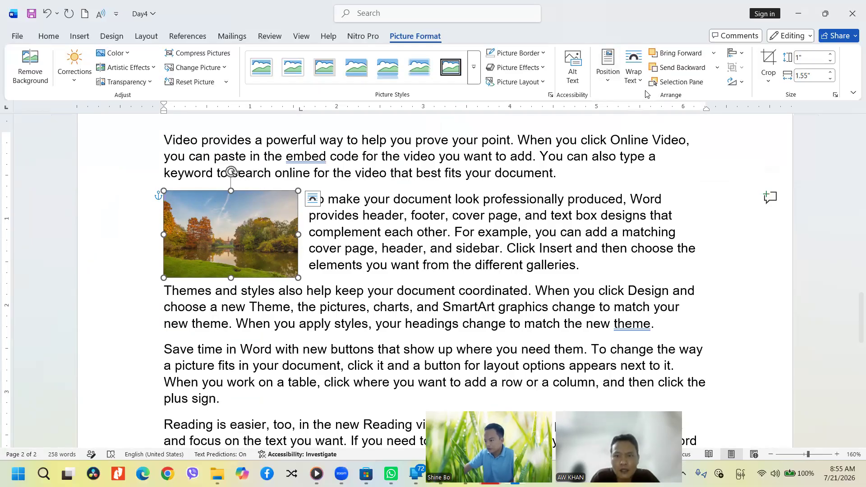
{"action": "left_click", "coordinate": [633, 81]}
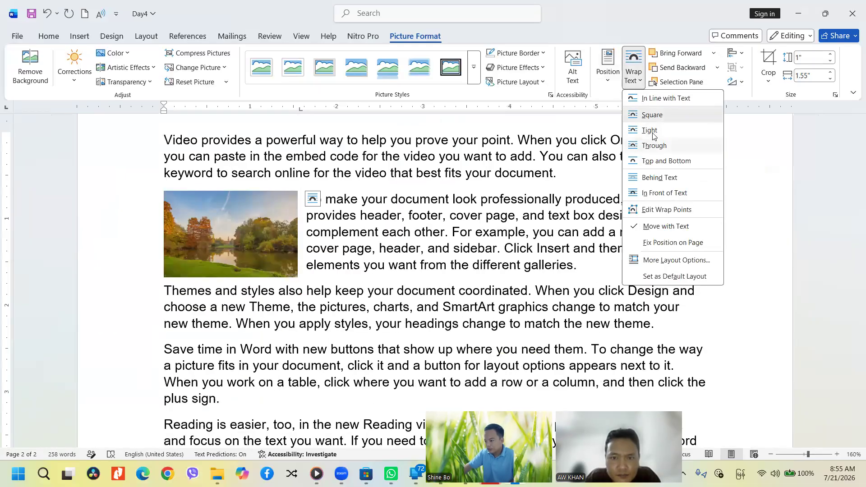
{"action": "left_click", "coordinate": [651, 129]}
{"action": "left_click_drag", "start_coordinate": [251, 245], "coordinate": [334, 245]}
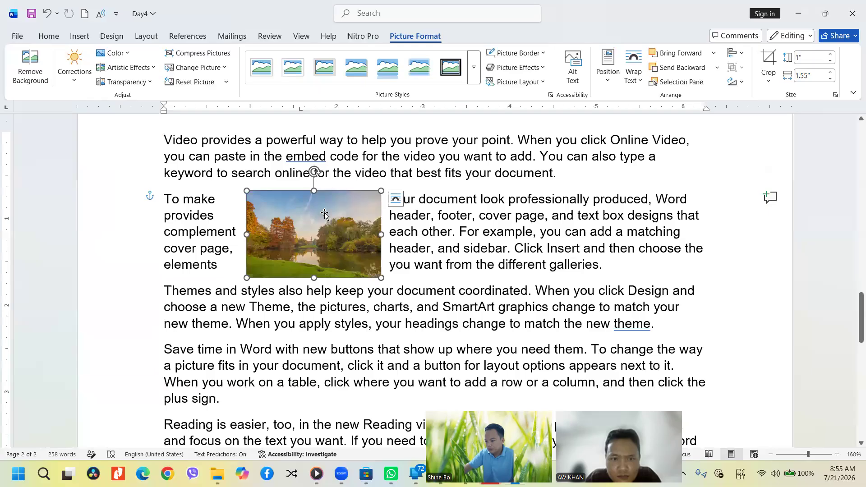
Reapply Tight wrapping and drag the picture to the middle of the paragraph
{"action": "left_click", "coordinate": [639, 80]}
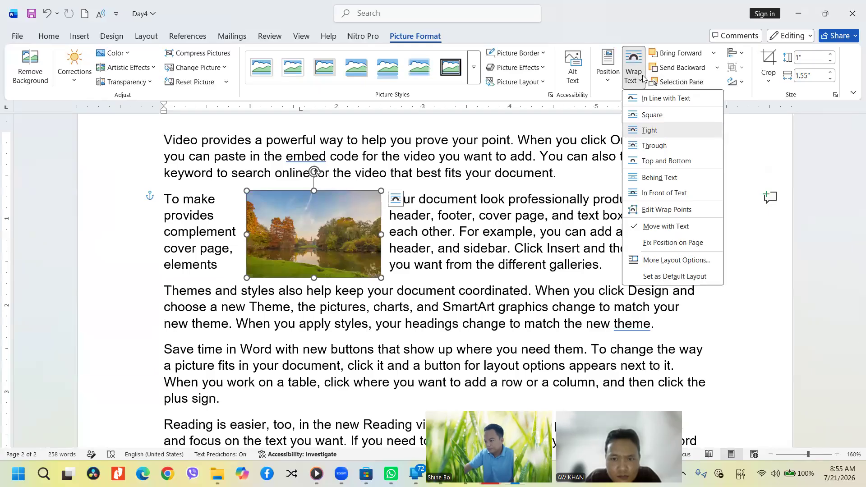
{"action": "left_click", "coordinate": [657, 131]}
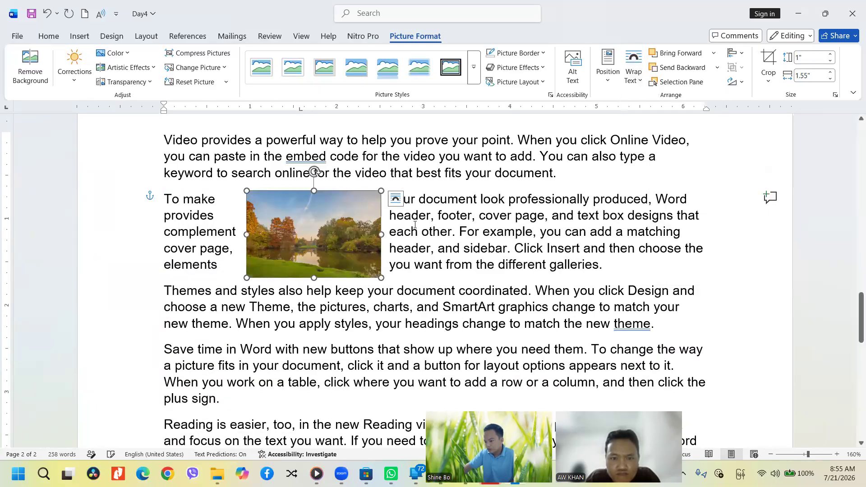
{"action": "left_click_drag", "start_coordinate": [320, 245], "coordinate": [489, 240]}
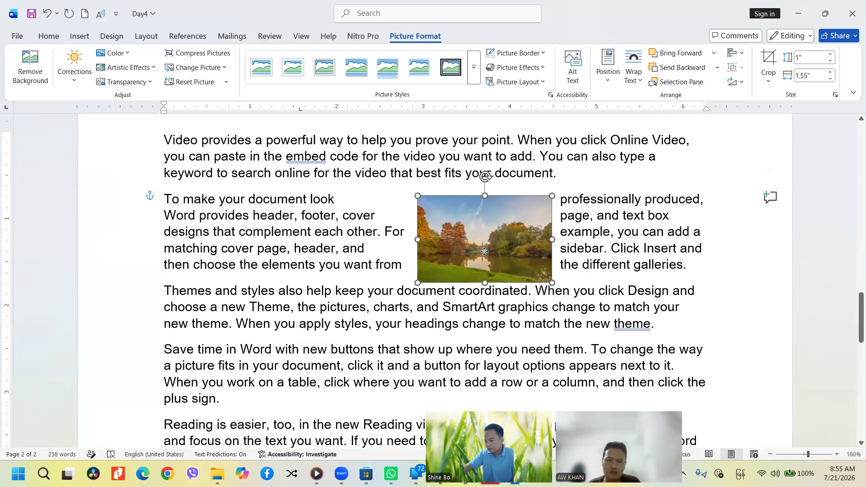
Try Top and Bottom wrapping, then Behind Text, nudging the picture slightly left
{"action": "left_click", "coordinate": [633, 79]}
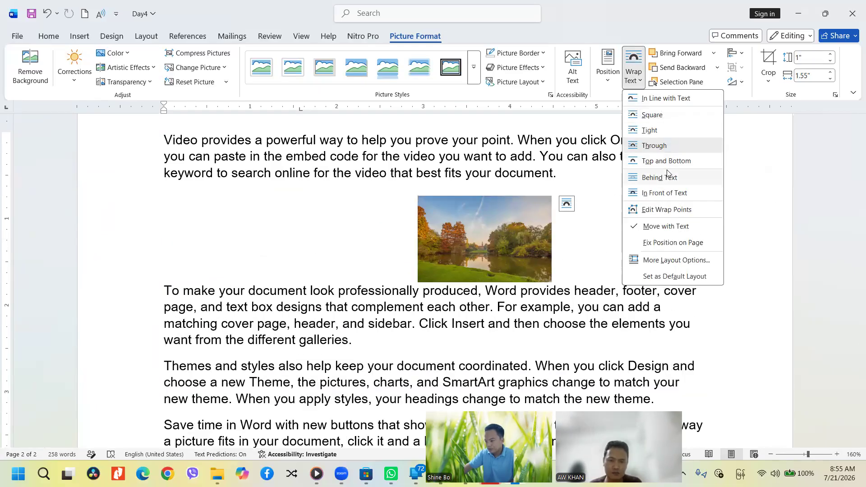
{"action": "left_click", "coordinate": [660, 161]}
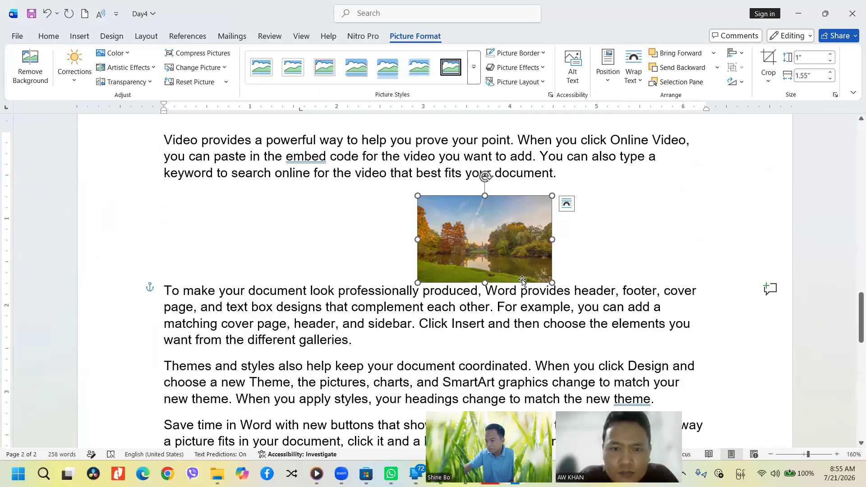
{"action": "left_click", "coordinate": [378, 235]}
{"action": "left_click", "coordinate": [505, 220]}
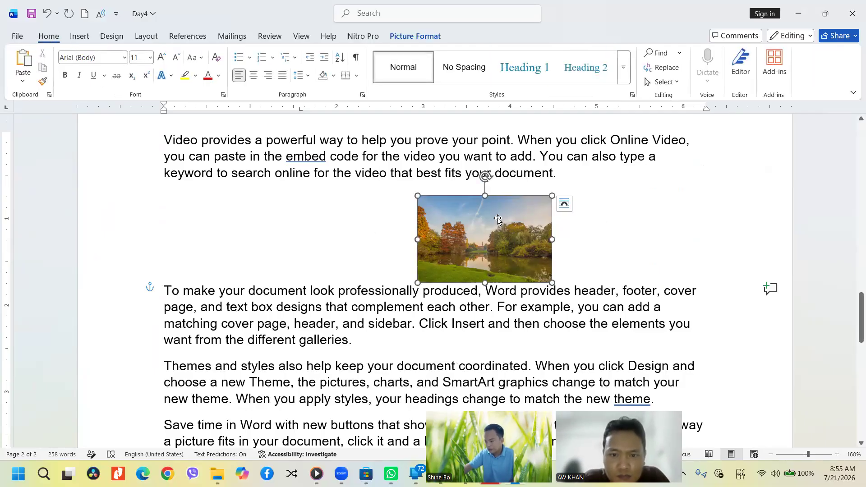
{"action": "left_click", "coordinate": [633, 72]}
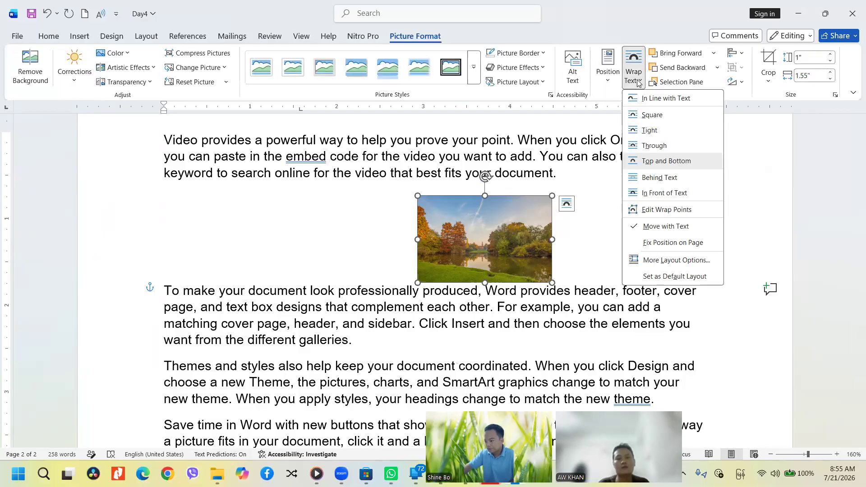
{"action": "left_click", "coordinate": [661, 178]}
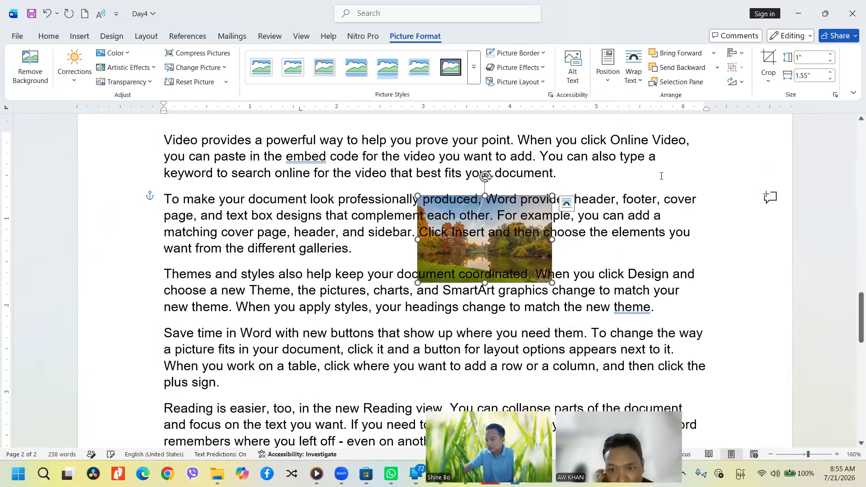
{"action": "left_click_drag", "start_coordinate": [496, 259], "coordinate": [458, 262]}
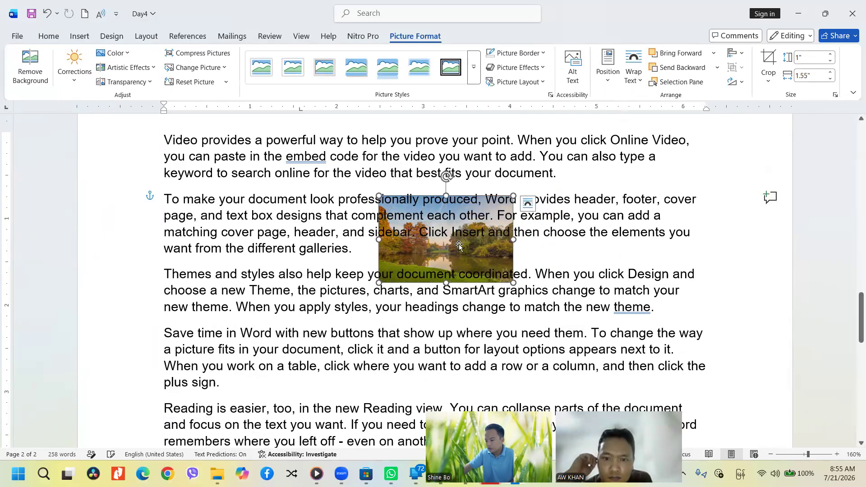
Try In Front of Text, then settle on Through wrapping with the picture inside the paragraph
{"action": "left_click", "coordinate": [636, 84]}
{"action": "left_click", "coordinate": [663, 193]}
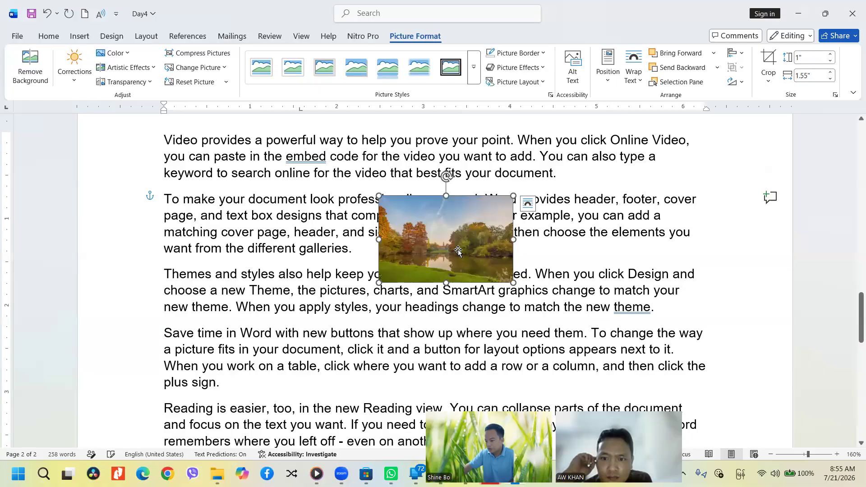
{"action": "left_click_drag", "start_coordinate": [458, 251], "coordinate": [407, 240]}
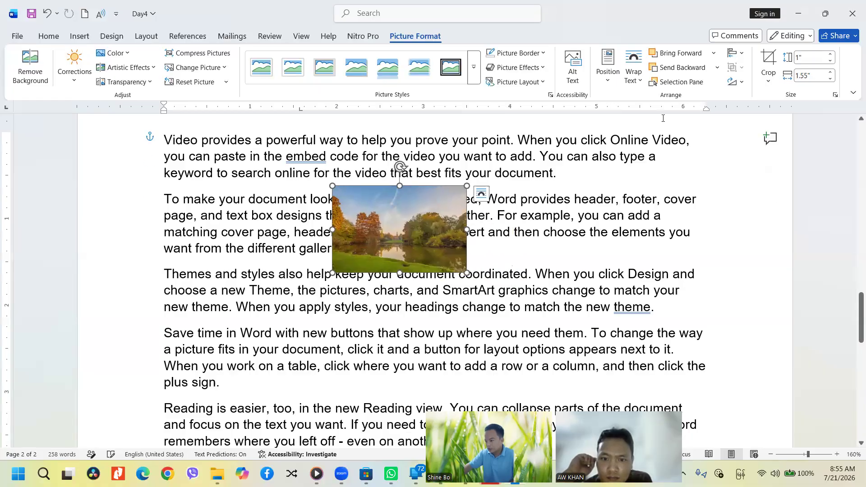
{"action": "left_click", "coordinate": [634, 74]}
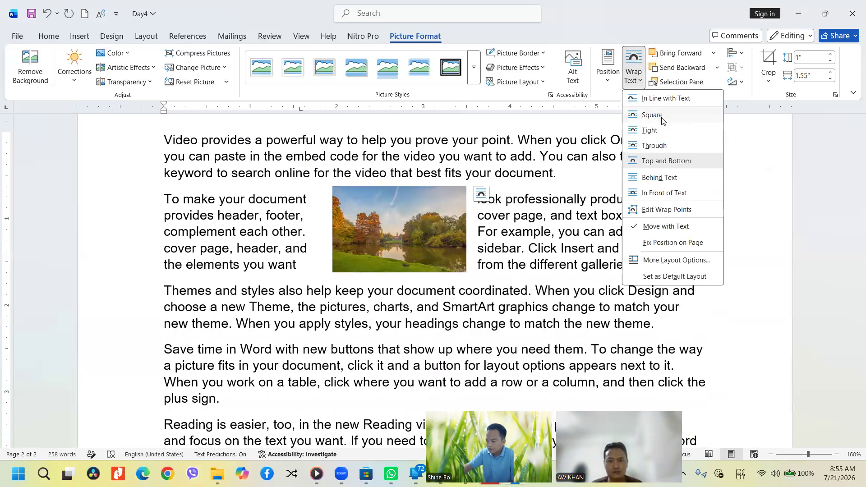
{"action": "left_click", "coordinate": [656, 146]}
{"action": "left_click_drag", "start_coordinate": [407, 225], "coordinate": [457, 246]}
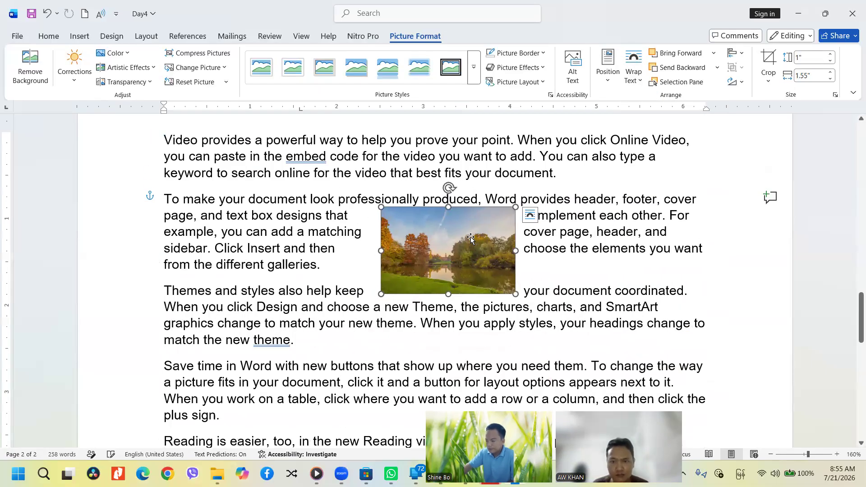